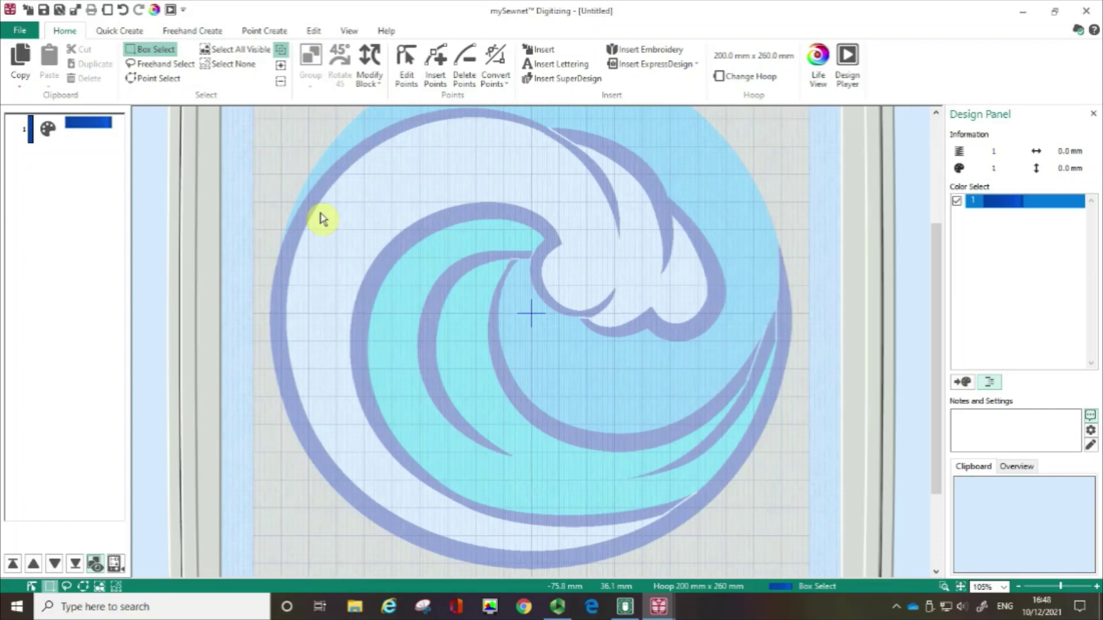
left_click(315, 172)
left_click(327, 191)
left_click(572, 151)
left_click(572, 151)
left_click(779, 337)
Create a satin line around the inner crescent in the background image using QuickStitch + AutoHole, with color tolerance 10 and a low number of points.
left_click(129, 35)
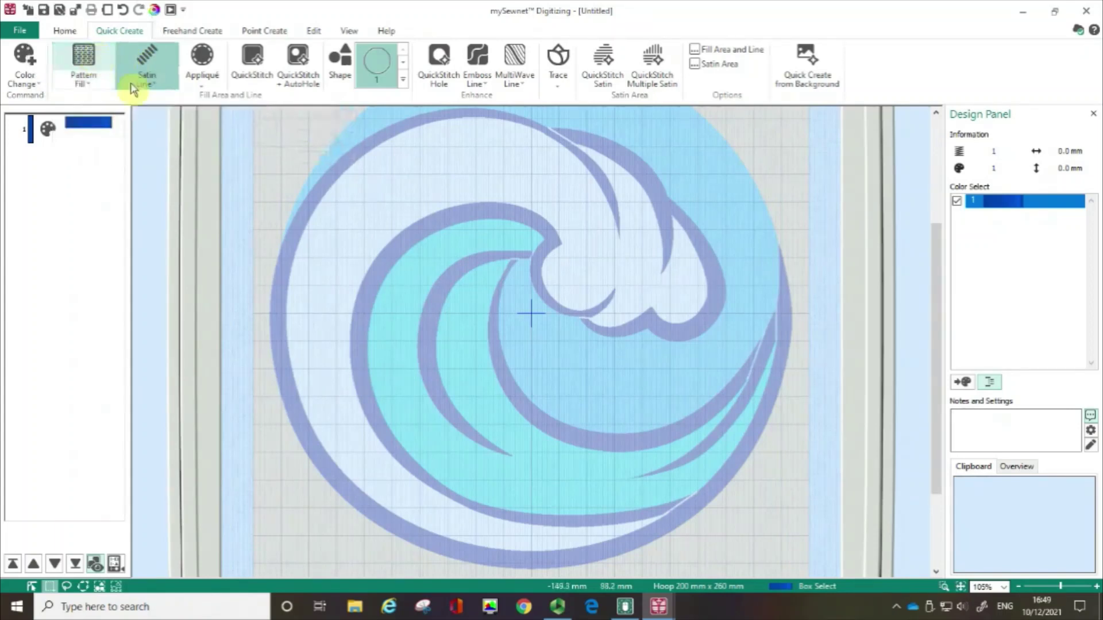
left_click(297, 56)
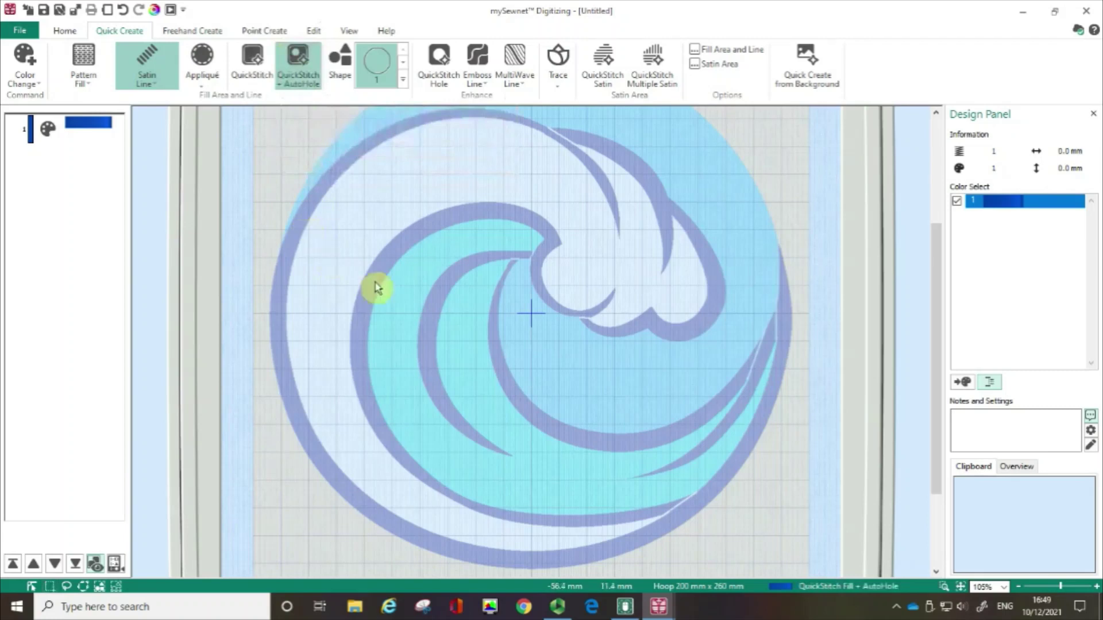
left_click(424, 320)
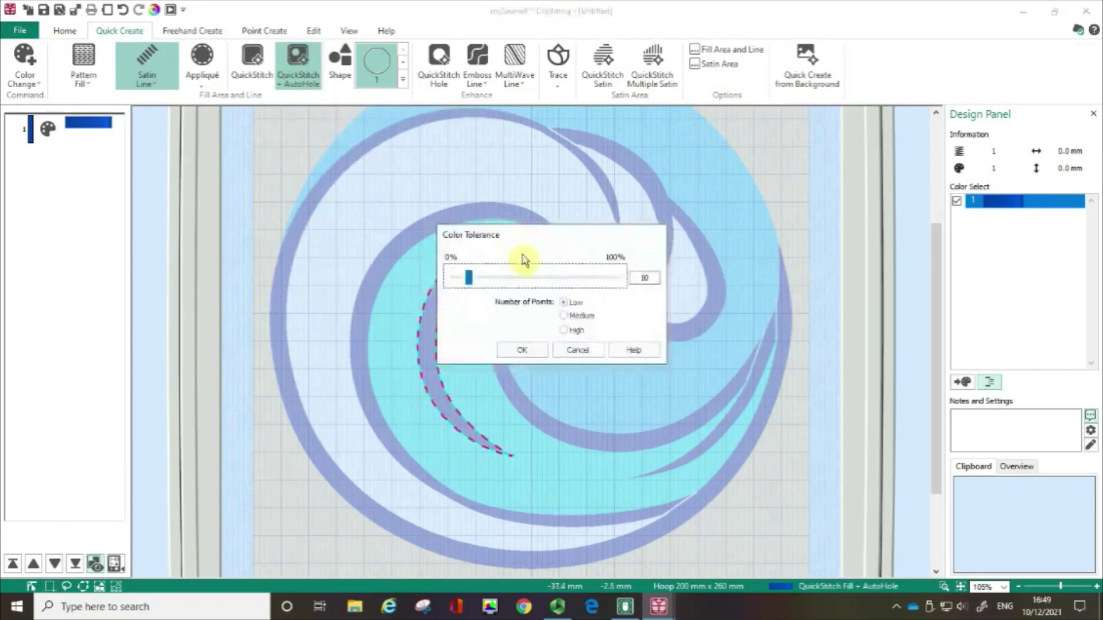
left_click(583, 350)
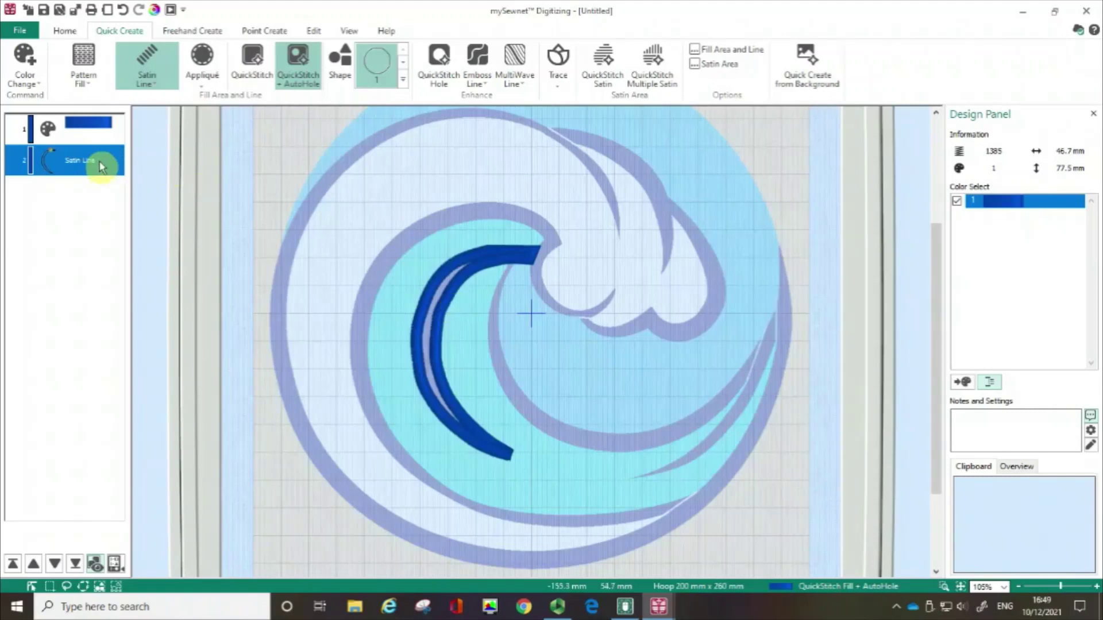
Delete the satin line object made around the inner crescent.
left_click(101, 166)
right_click(101, 163)
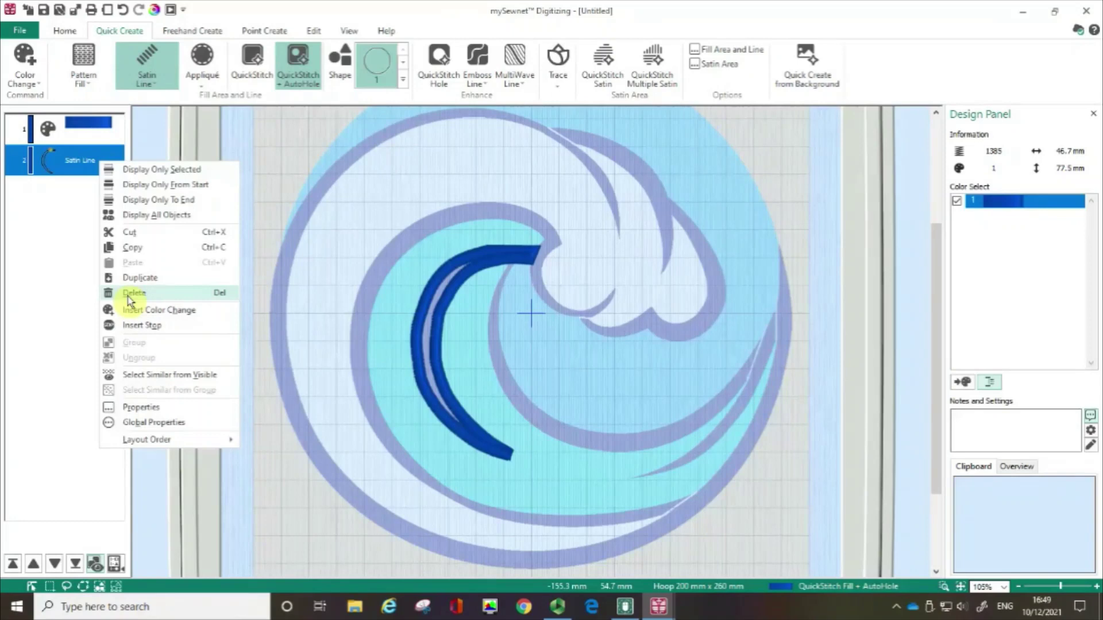
left_click(129, 296)
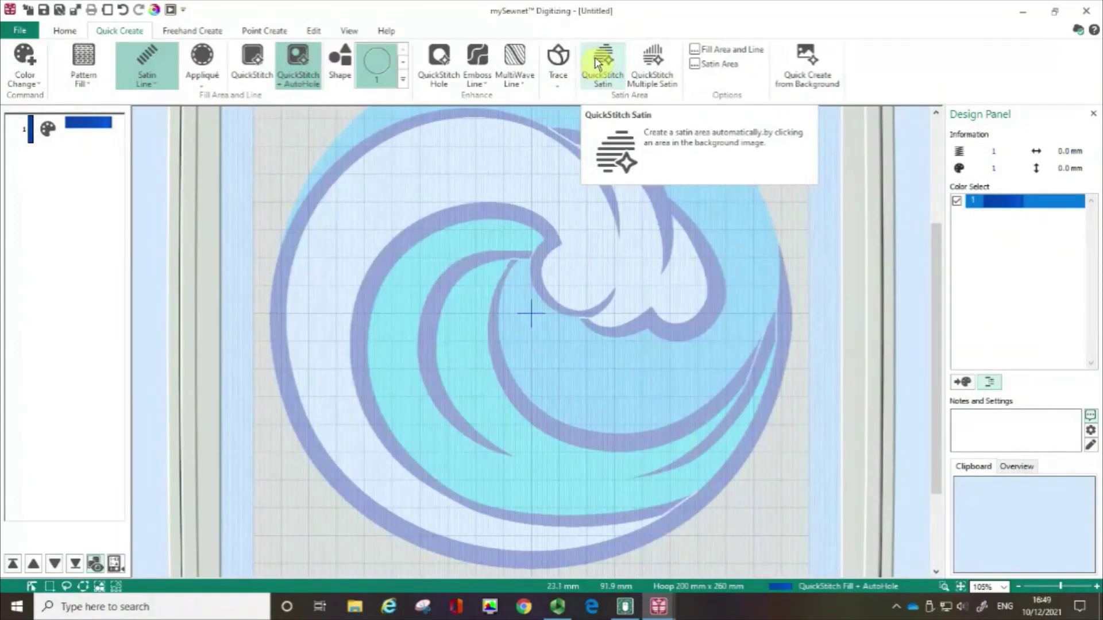
Create a satin area from the inner crescent using QuickStitch Satin, with color tolerance 10 and a low number of points.
left_click(597, 63)
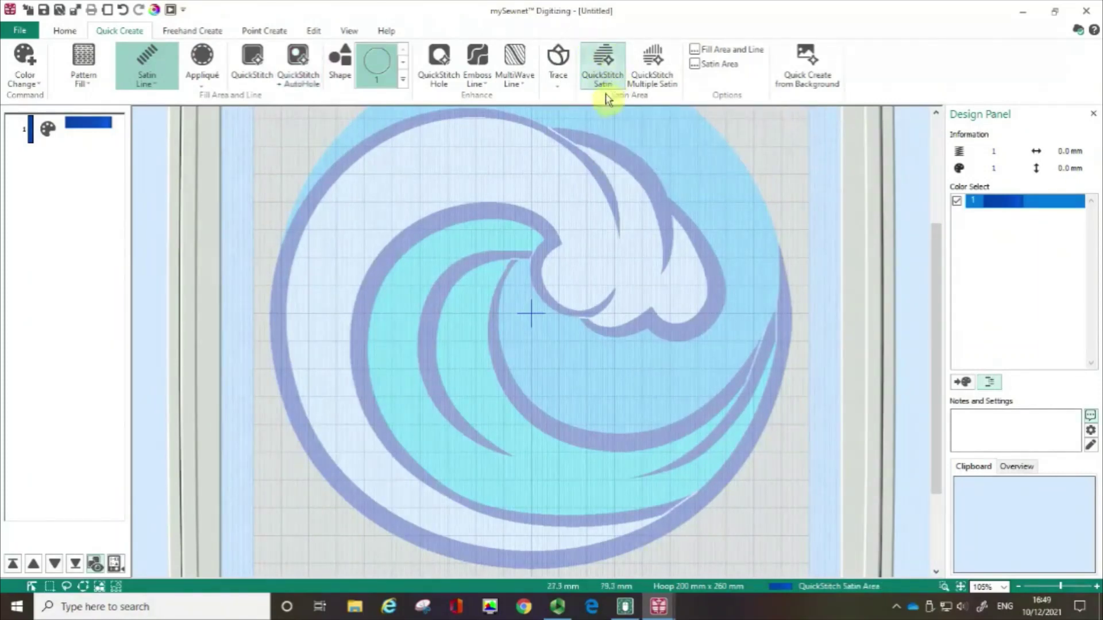
left_click(452, 280)
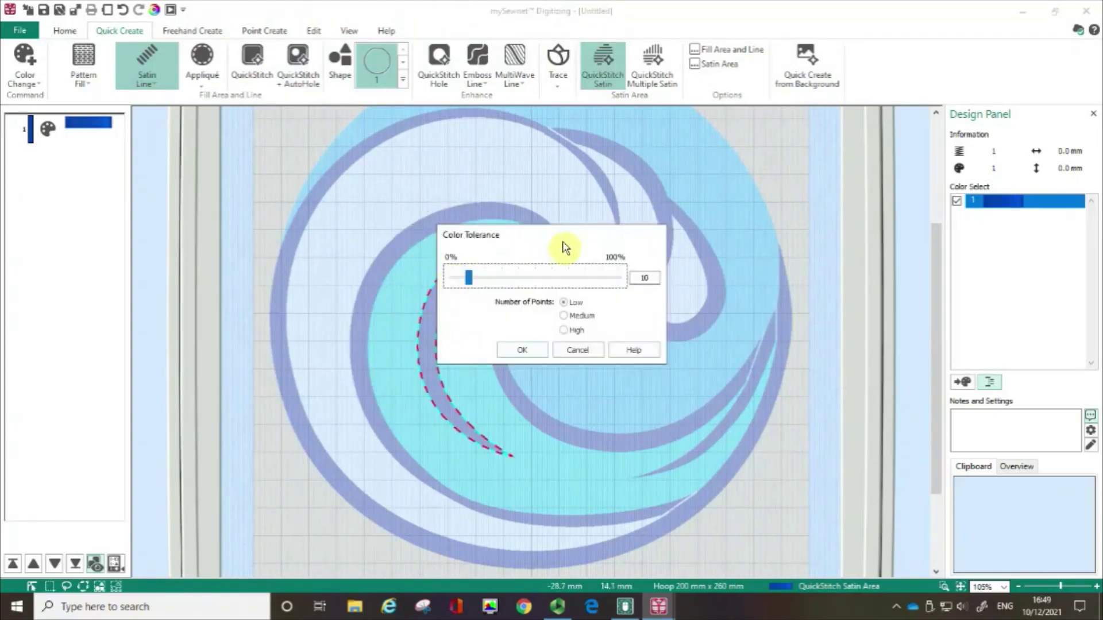
left_click_drag(607, 246, 714, 195)
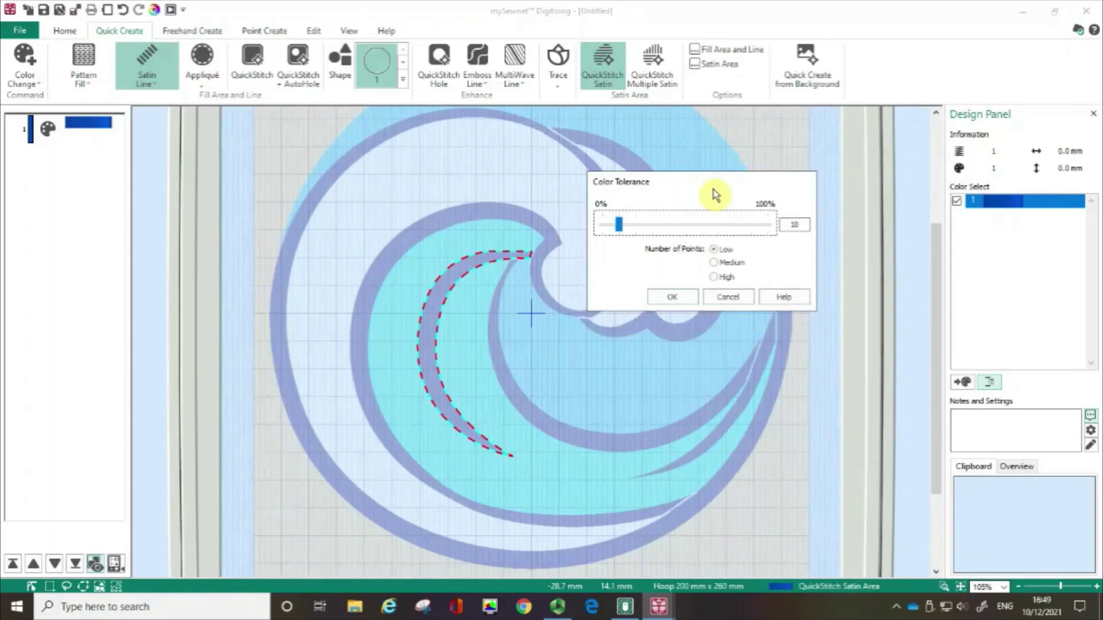
left_click(682, 297)
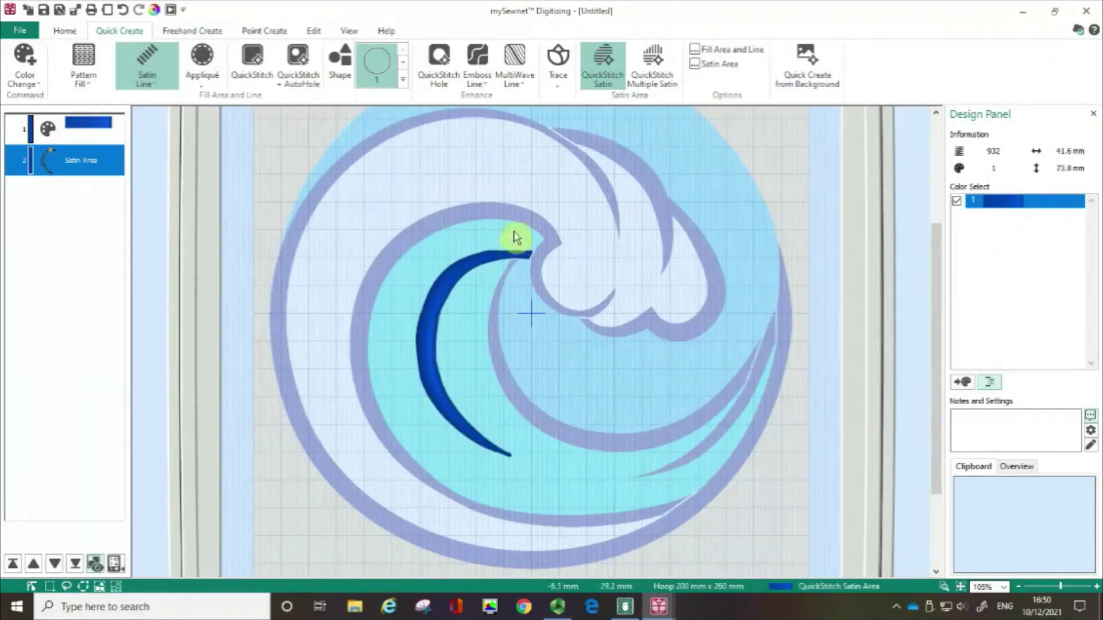
Create a QuickStitch Satin area from the long curling outline around the turquoise wave, with color tolerance 10 and a low number of points.
left_click(531, 221)
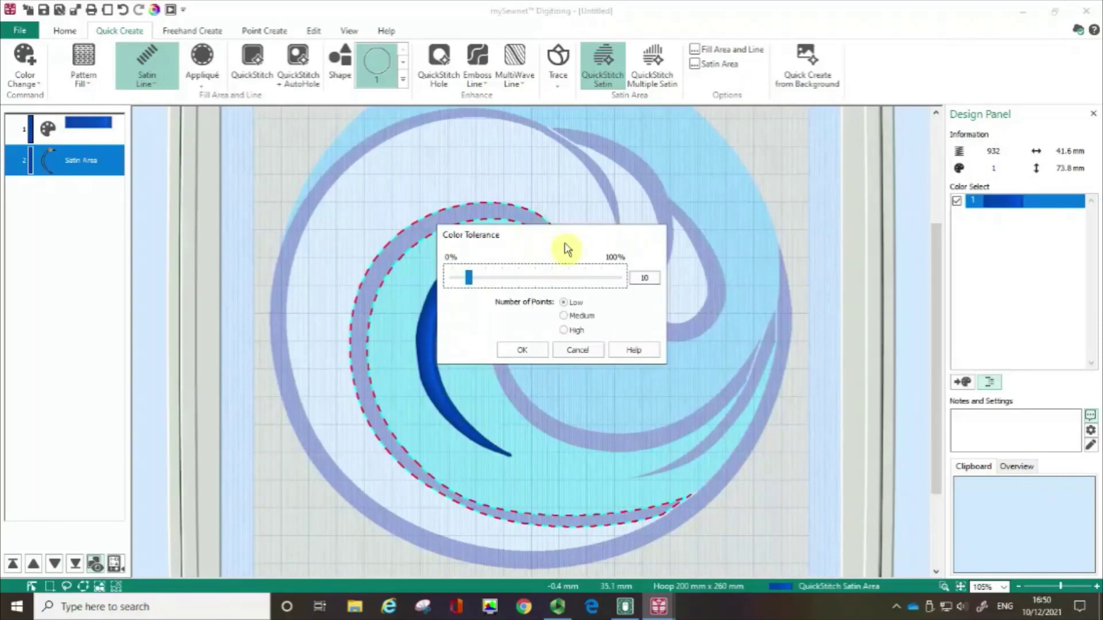
left_click_drag(586, 241, 795, 192)
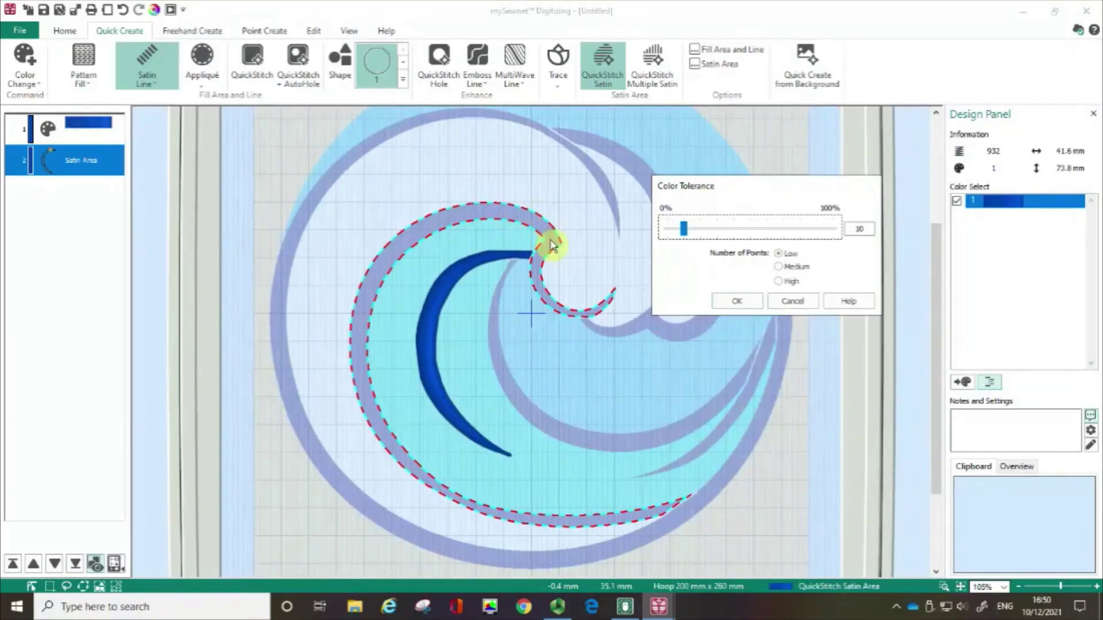
left_click(752, 304)
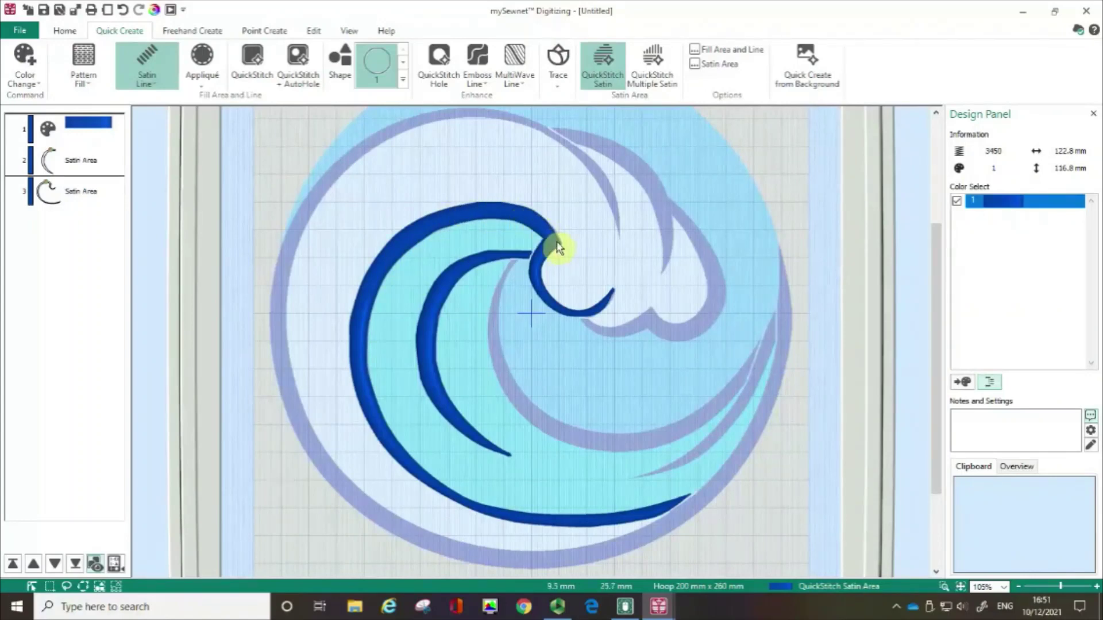
Create a single QuickStitch Satin area from the branched outline of the wave crest, with color tolerance 10 and a low number of points.
left_click(945, 587)
left_click_drag(470, 192, 574, 317)
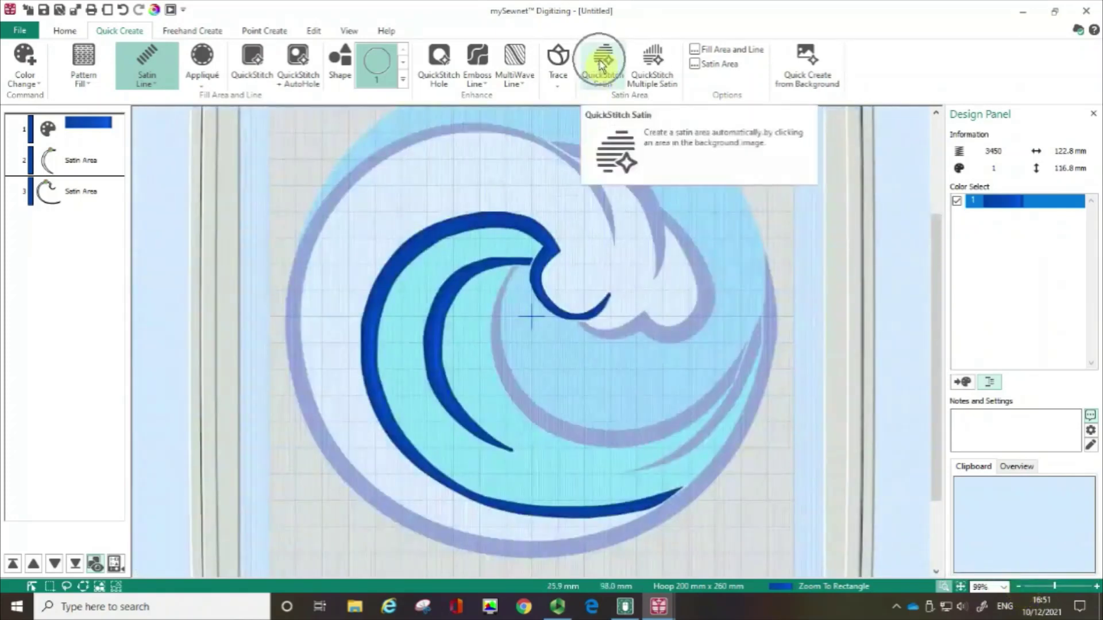
left_click(599, 78)
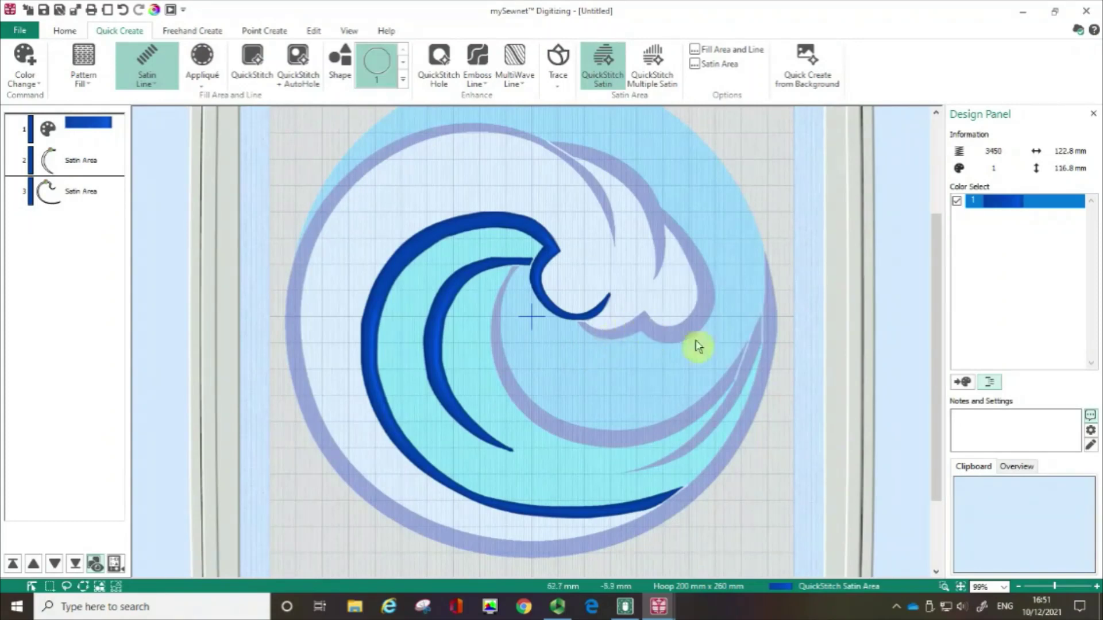
left_click(639, 325)
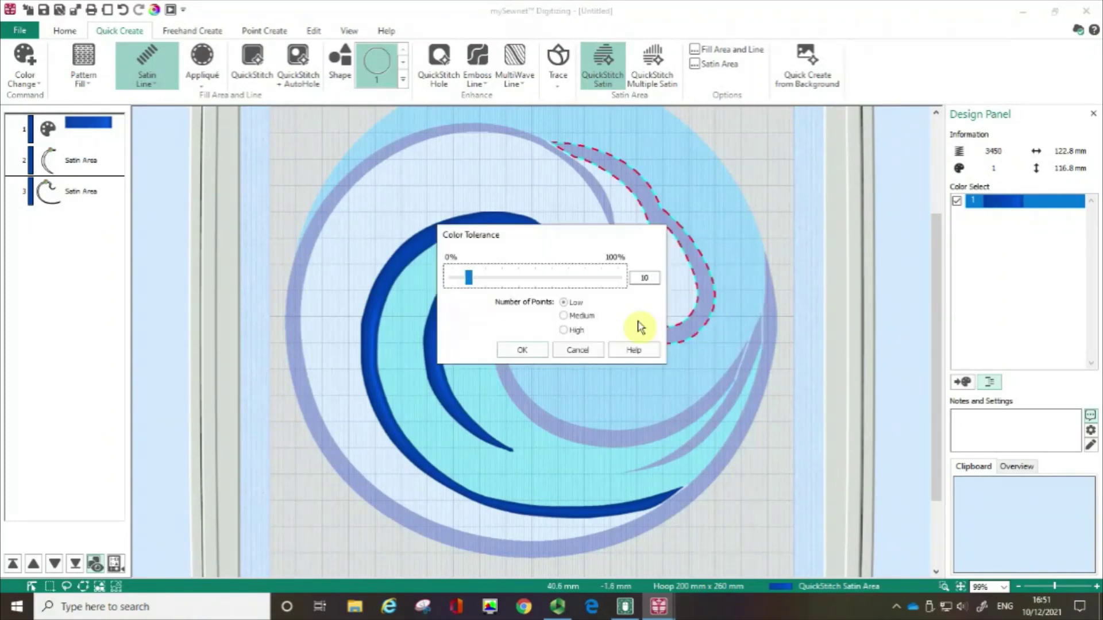
left_click_drag(567, 238, 372, 215)
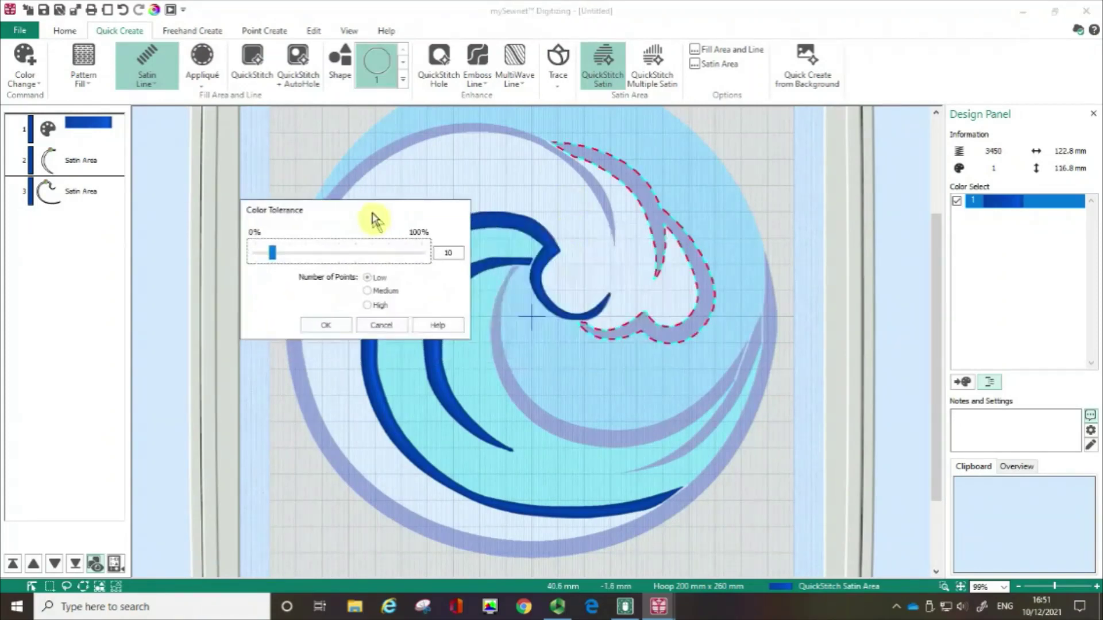
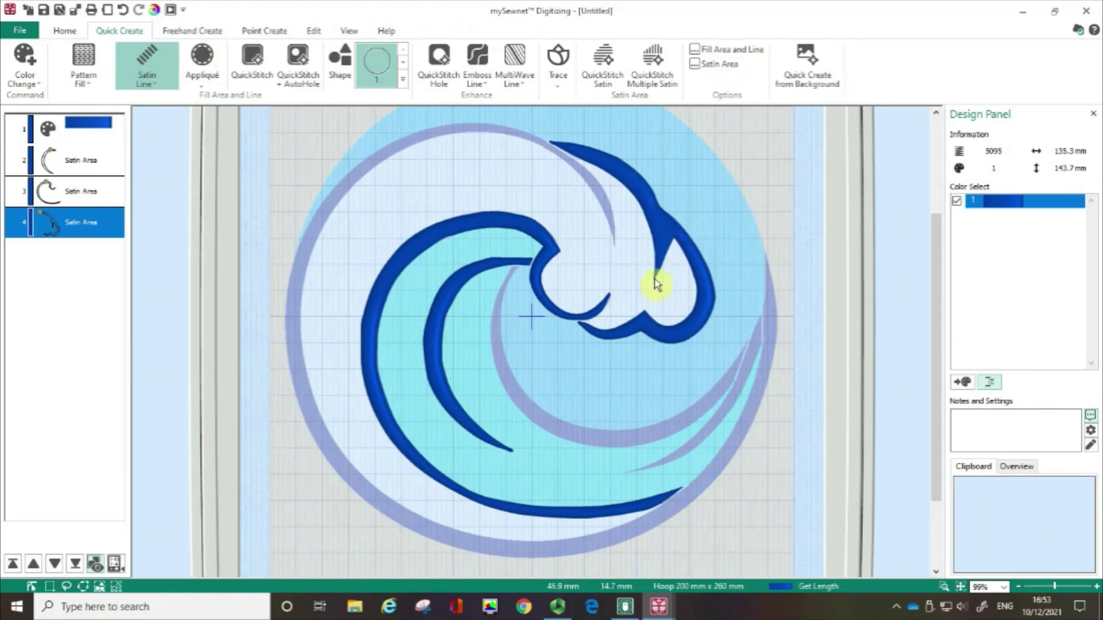
Measure the stitch length across the junction where the short branch meets the wave crest's main outline.
left_click(680, 233)
mouse_move(680, 232)
left_mouse_down()
mouse_move(658, 284)
mouse_move(671, 251)
left_mouse_up()
left_click_drag(681, 232, 655, 277)
left_click_drag(682, 227, 657, 282)
Replace the crest outline's single satin area with QuickStitch Multiple Satin areas, using color tolerance 10 and a low number of points.
left_click(71, 222)
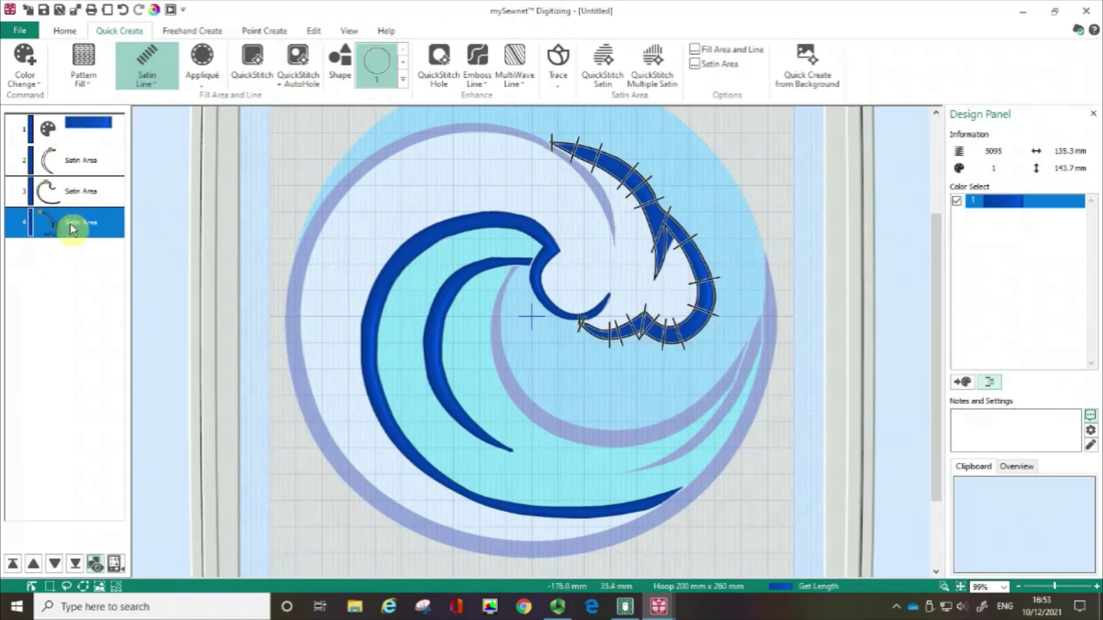
key("Delete")
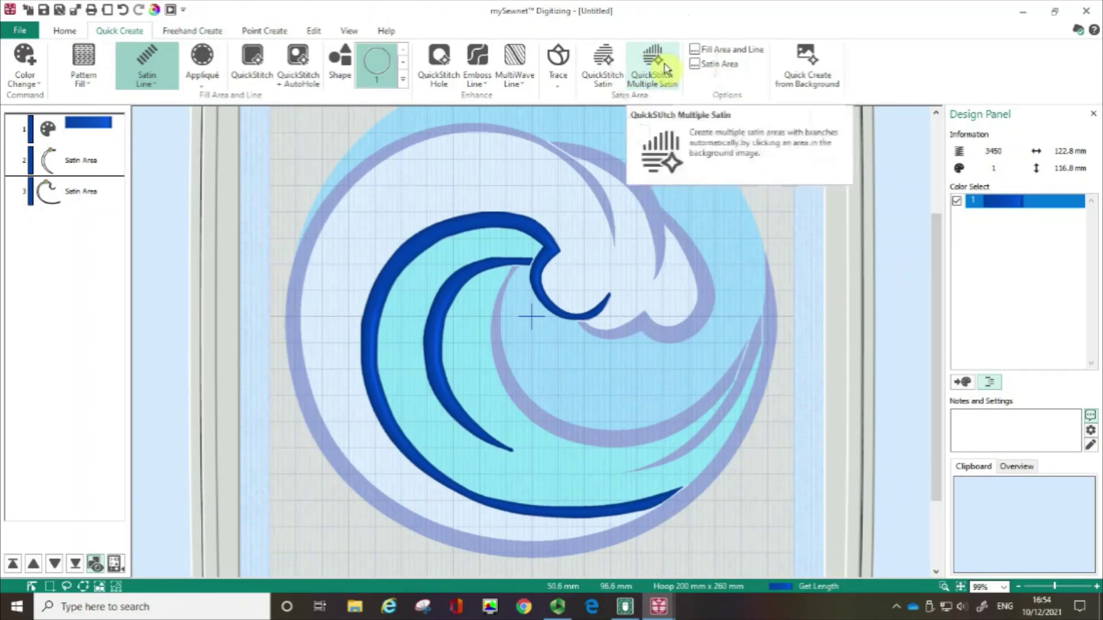
left_click(664, 68)
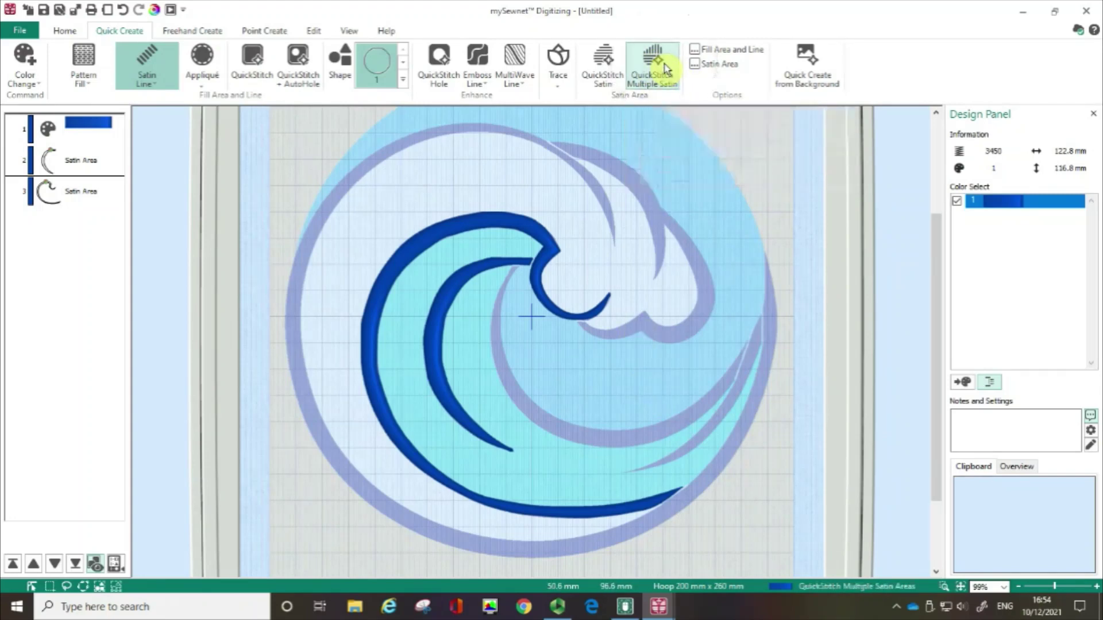
left_click(626, 337)
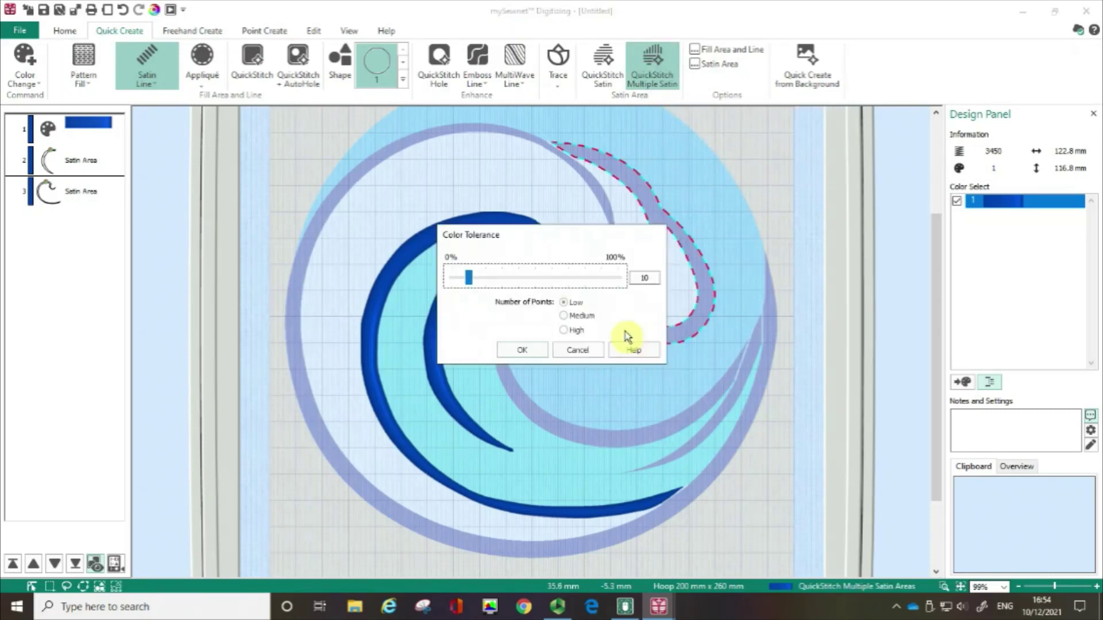
left_click_drag(552, 243, 368, 175)
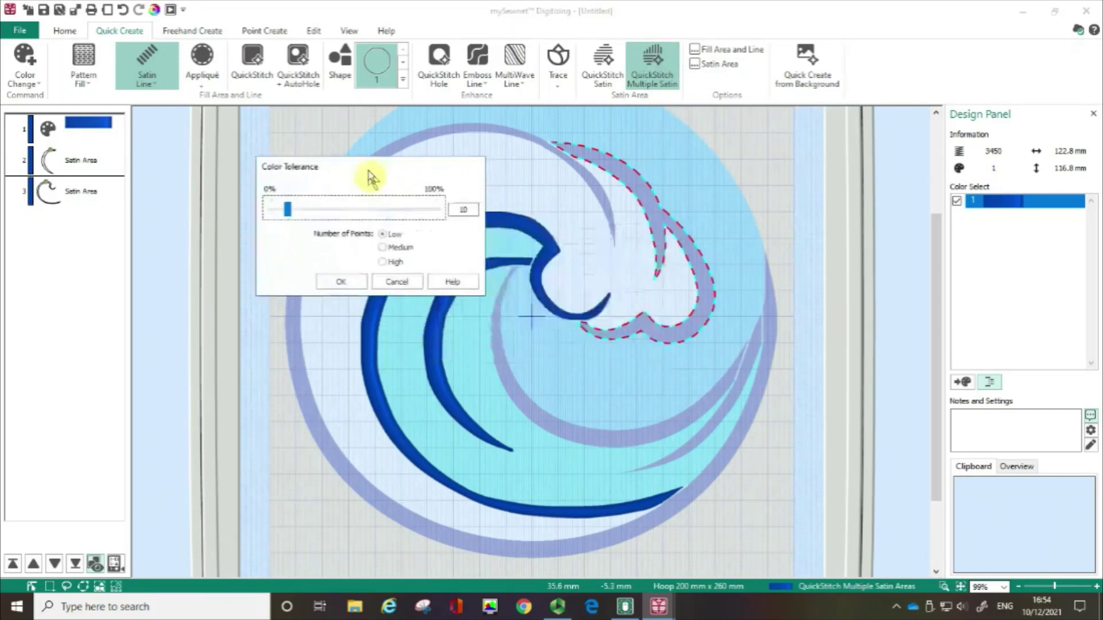
left_click(343, 287)
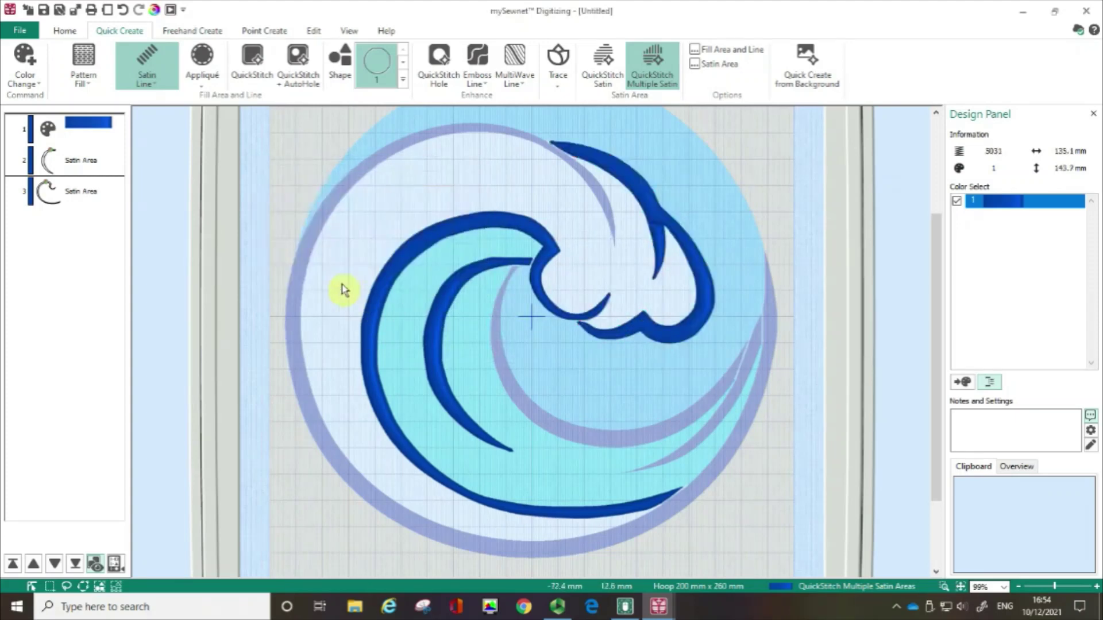
Examine up close how the short branch's satin area joins the main satin area of the wave crest.
left_click(945, 588)
left_click_drag(621, 176, 710, 277)
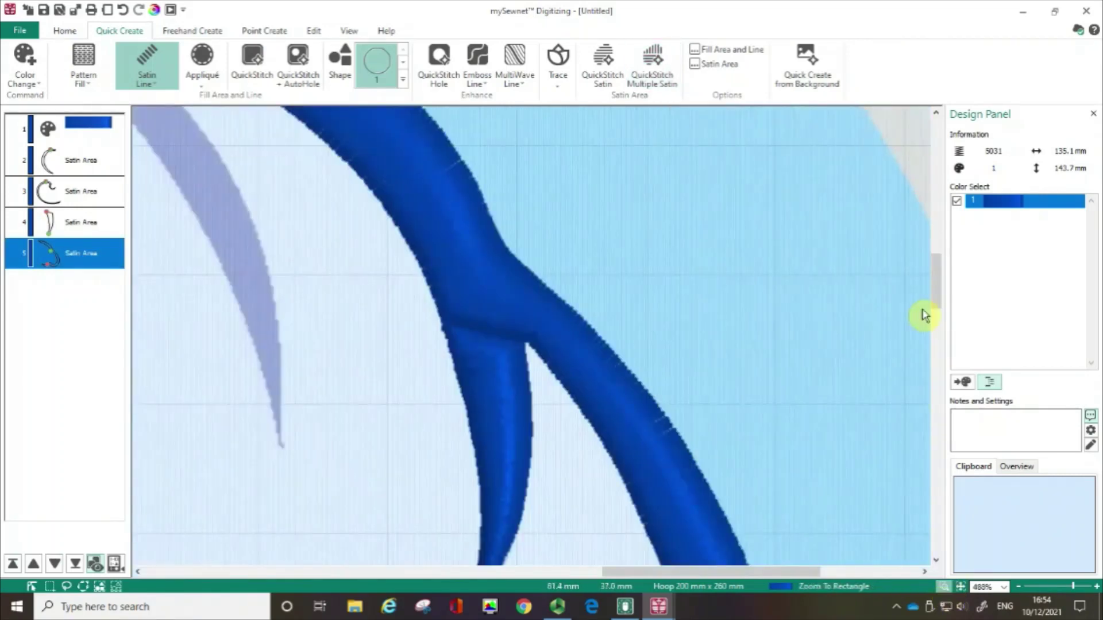
scroll(935, 293, "down", 3)
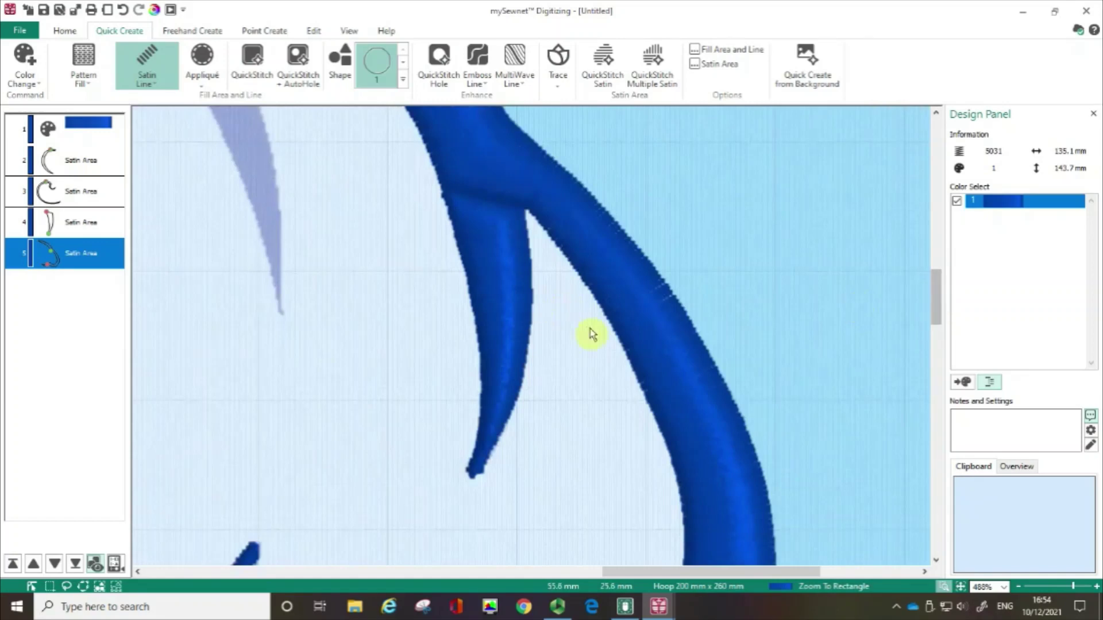
left_click(449, 195)
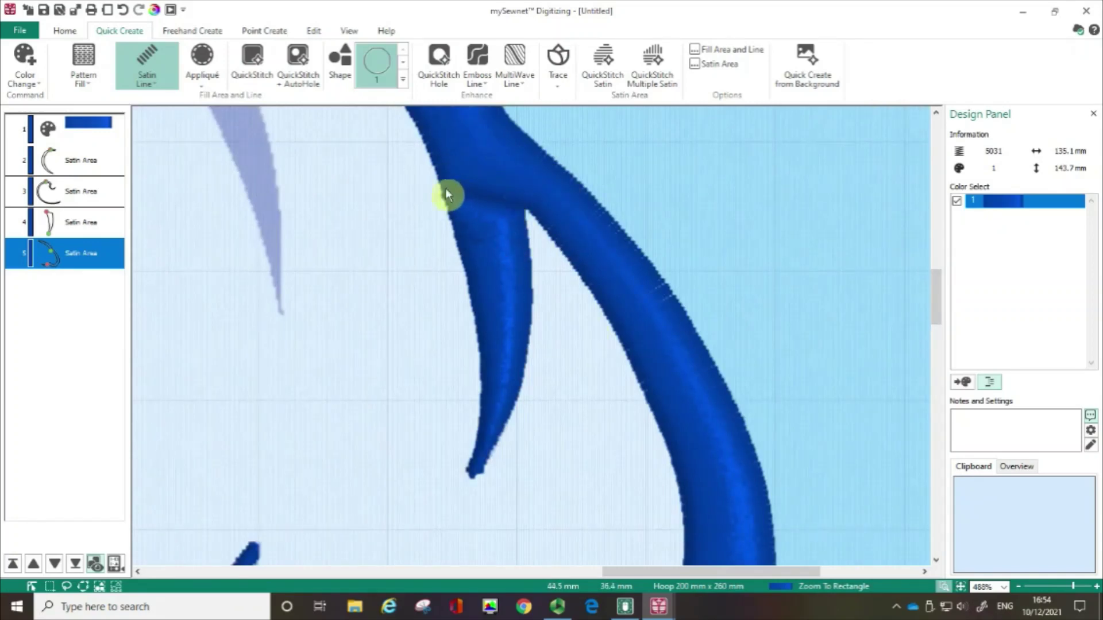
left_click(522, 216)
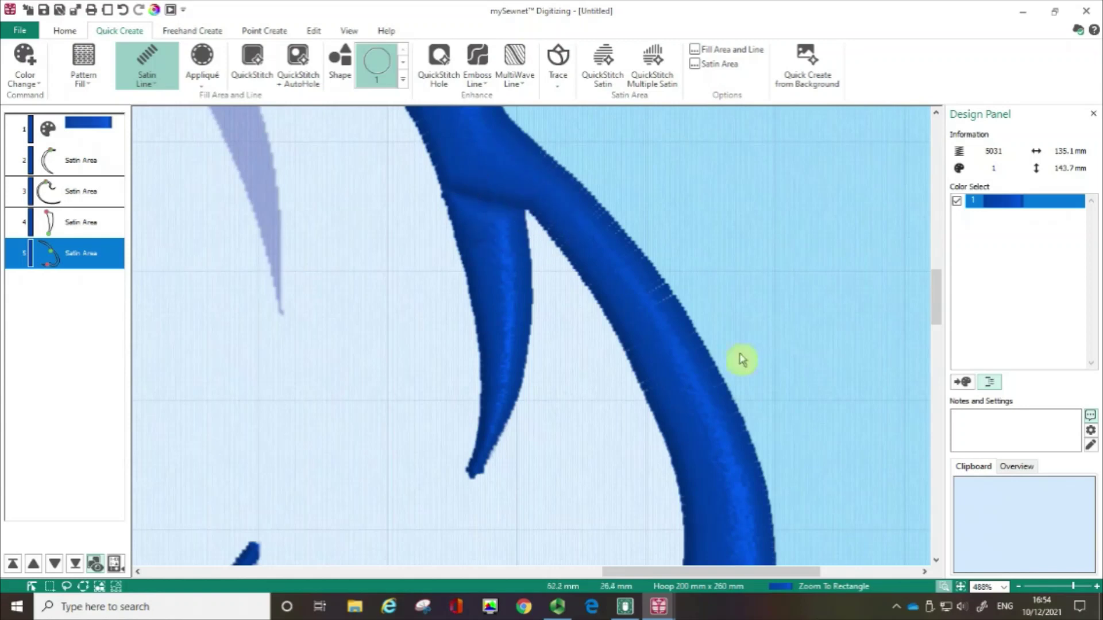
left_click_drag(938, 327, 940, 319)
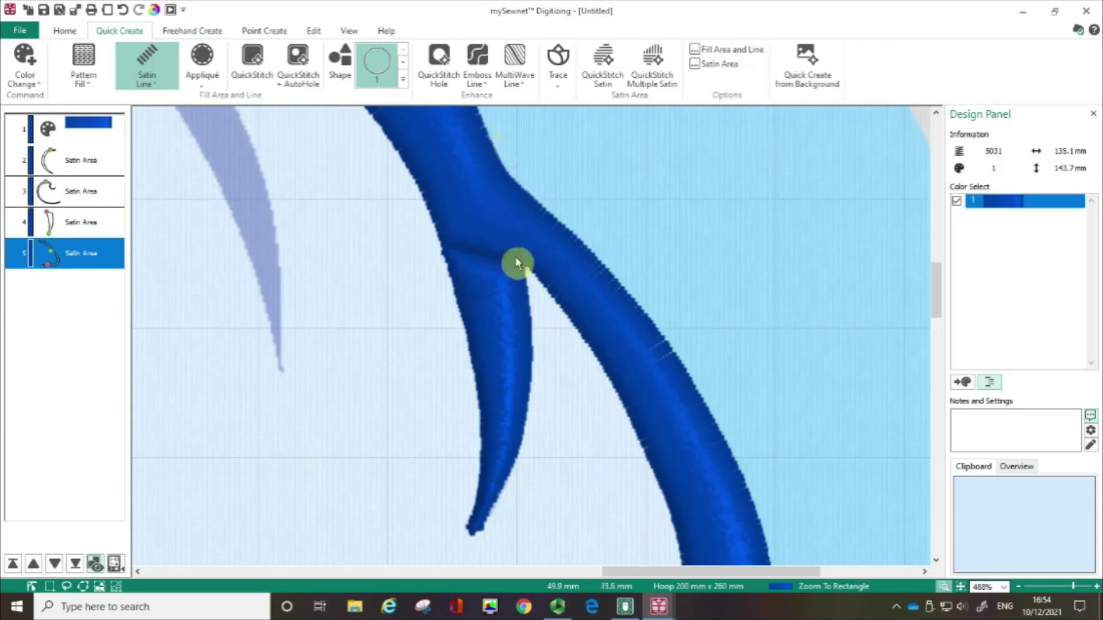
left_click(1020, 592)
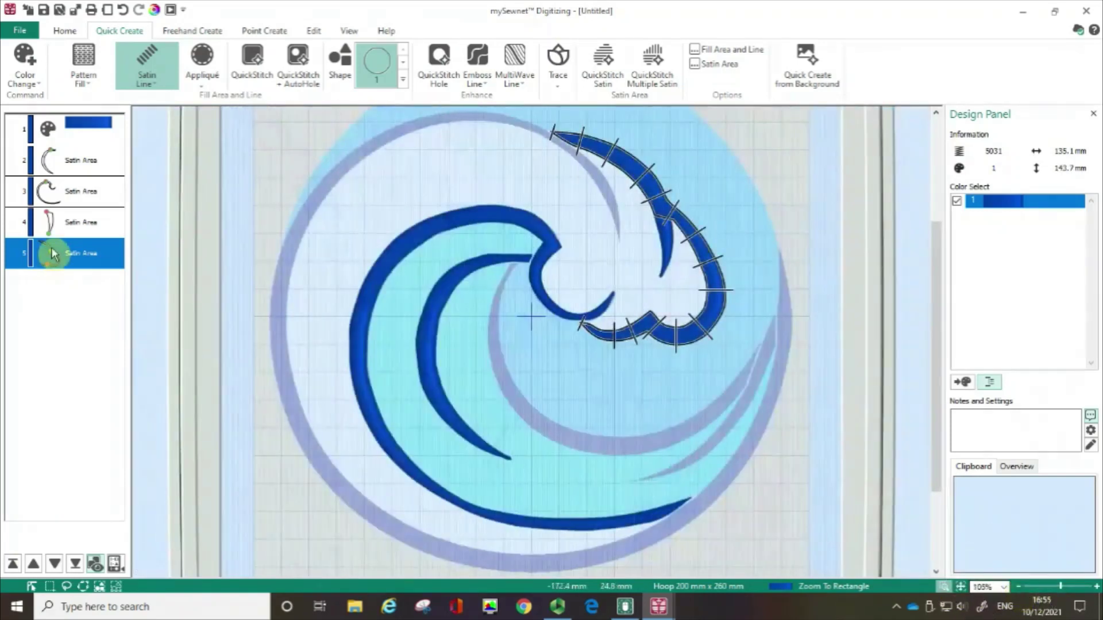
Delete both satin areas of the wave crest, the main outline and its short branch.
right_click(51, 253)
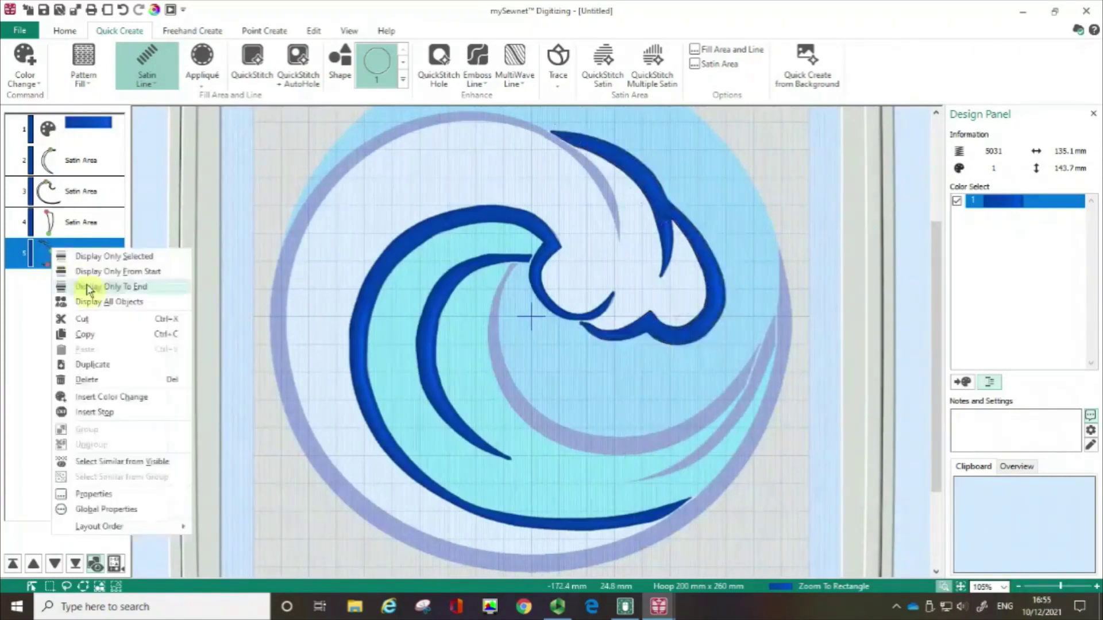
left_click(87, 381)
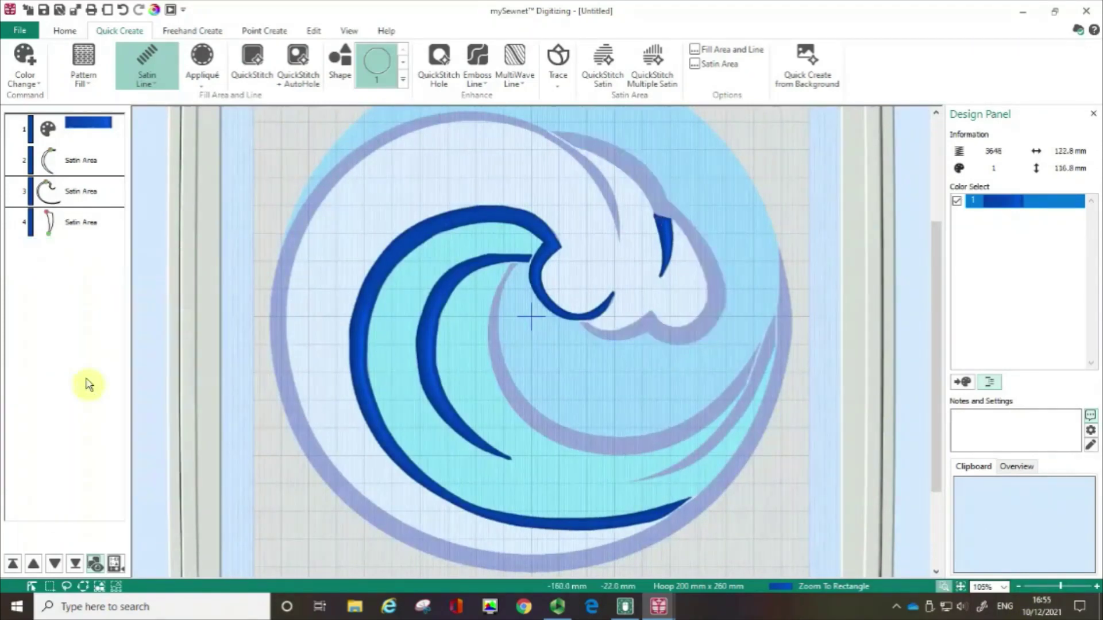
left_click(71, 228)
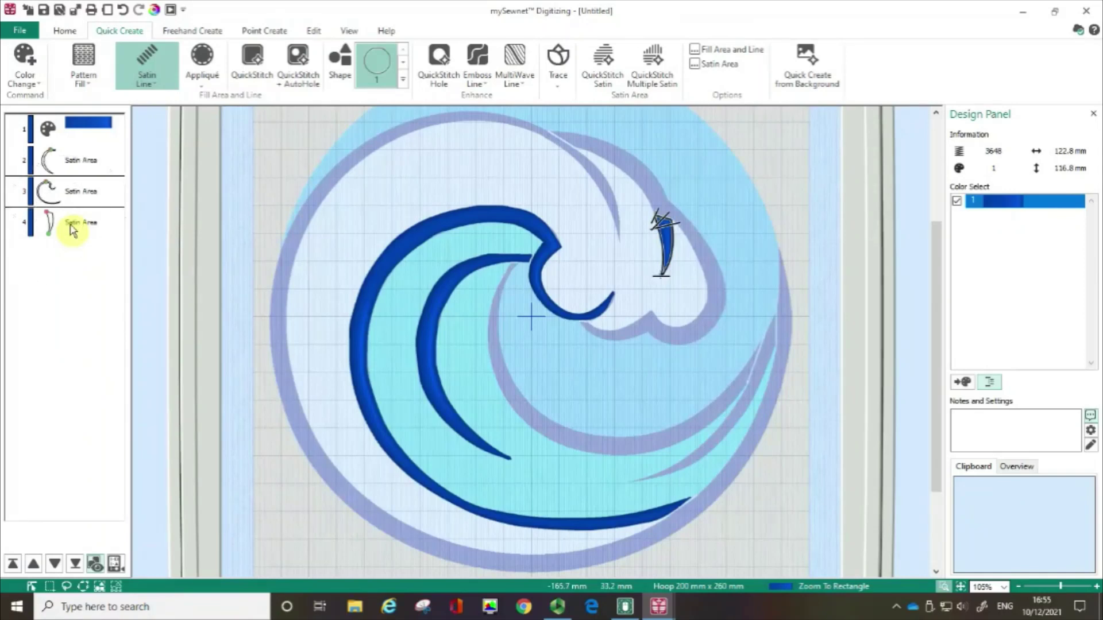
right_click(72, 229)
left_click(87, 357)
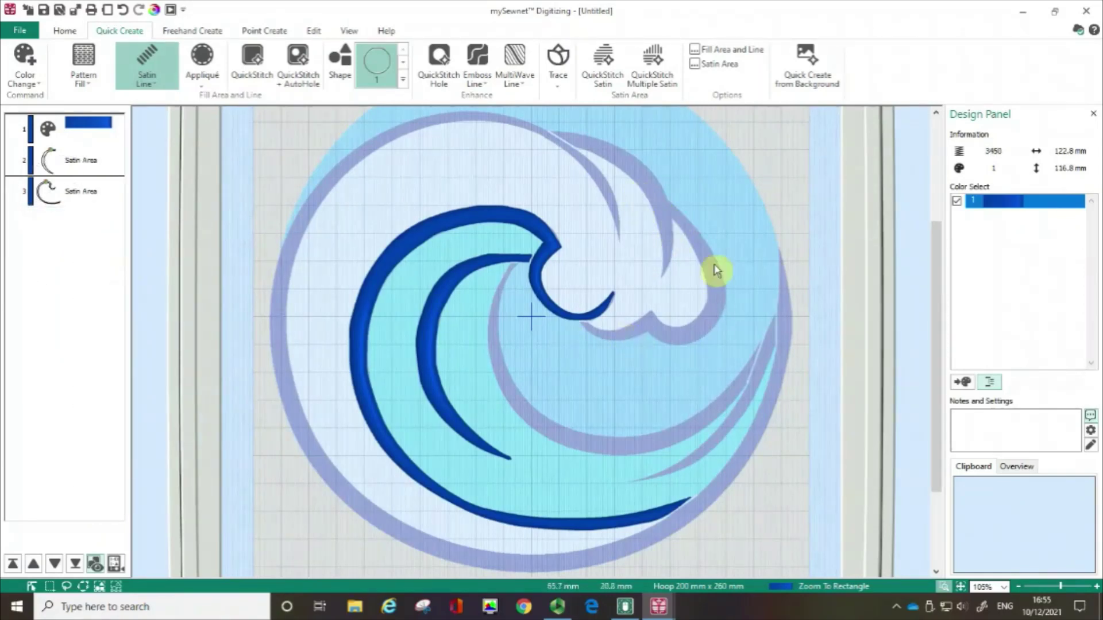
Plot a satin line with Create Area or Line around the outer ring, counterclockwise from the inner crest tip to the ring's far right end.
left_click(255, 36)
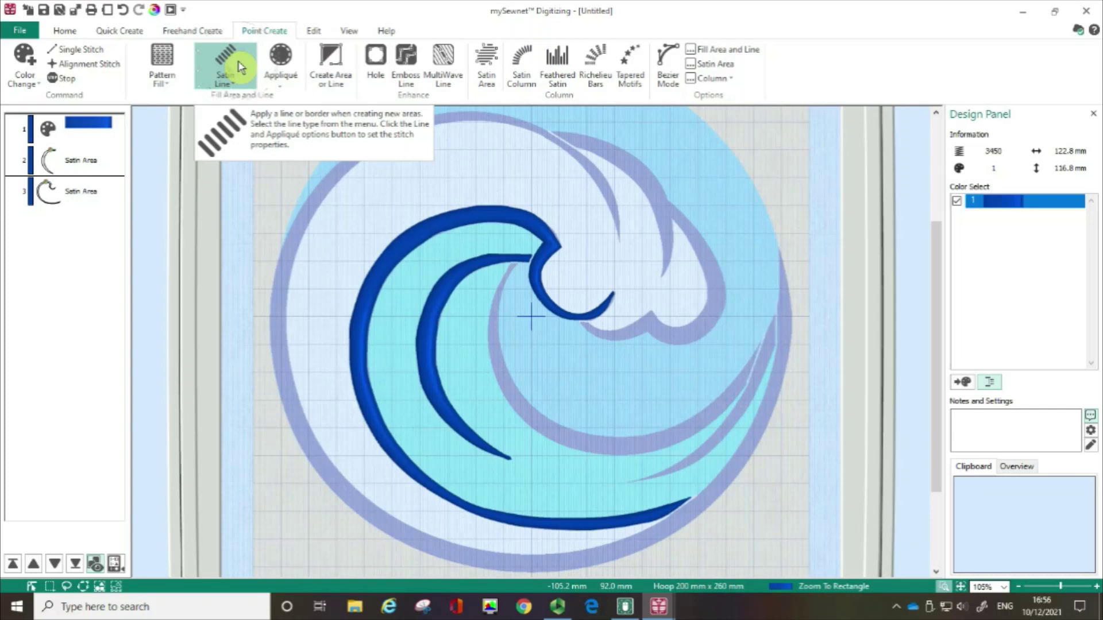
left_click(328, 62)
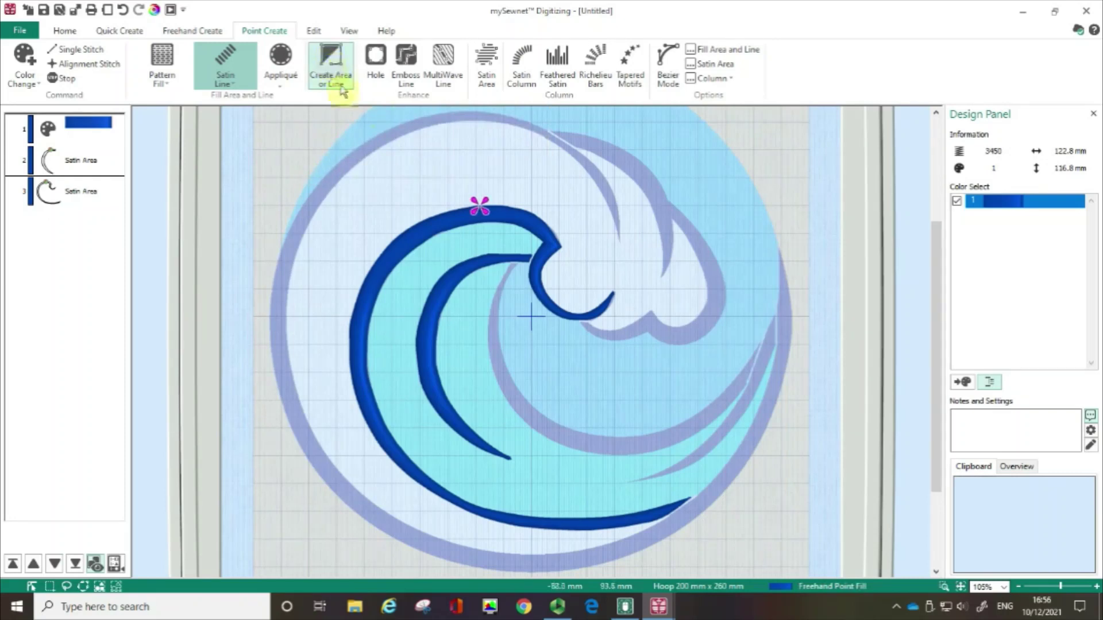
left_click(619, 230)
left_click(584, 162)
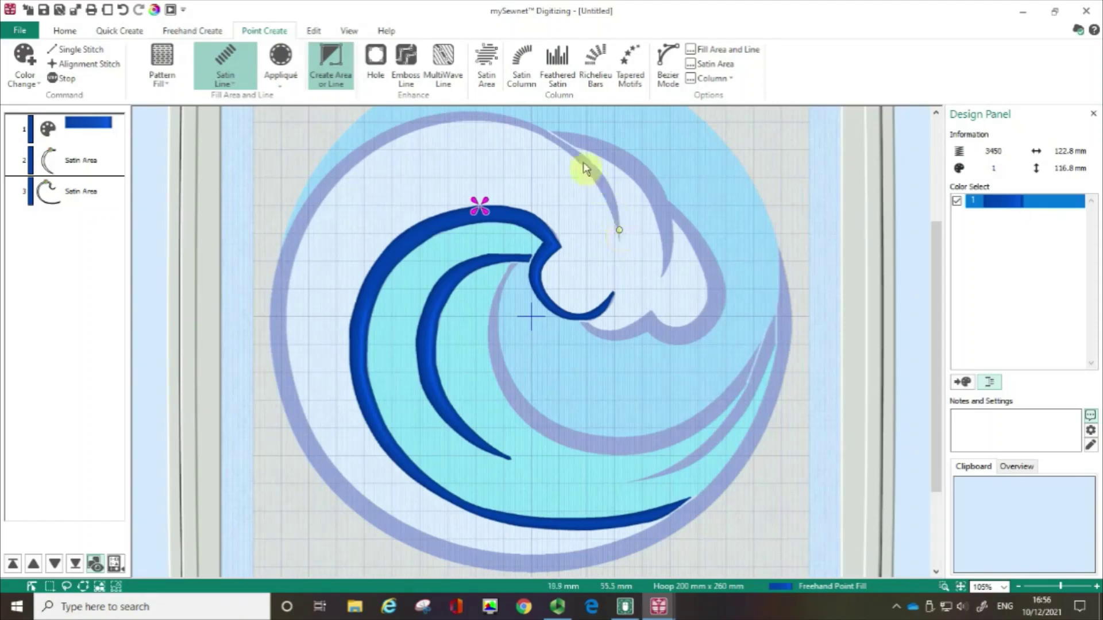
left_click(469, 114)
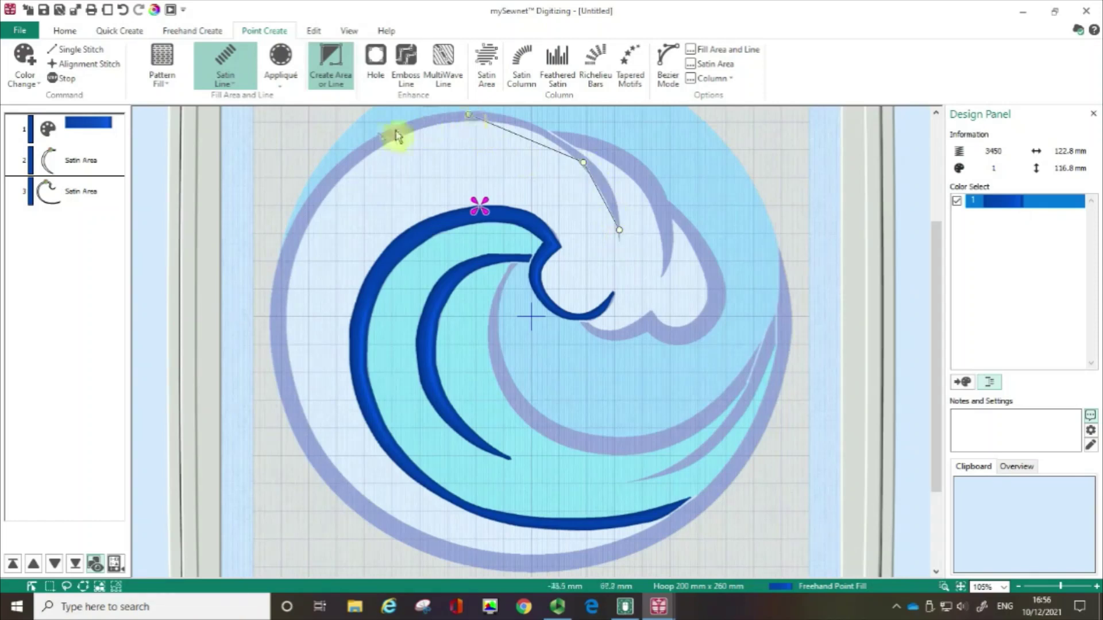
left_click(369, 146)
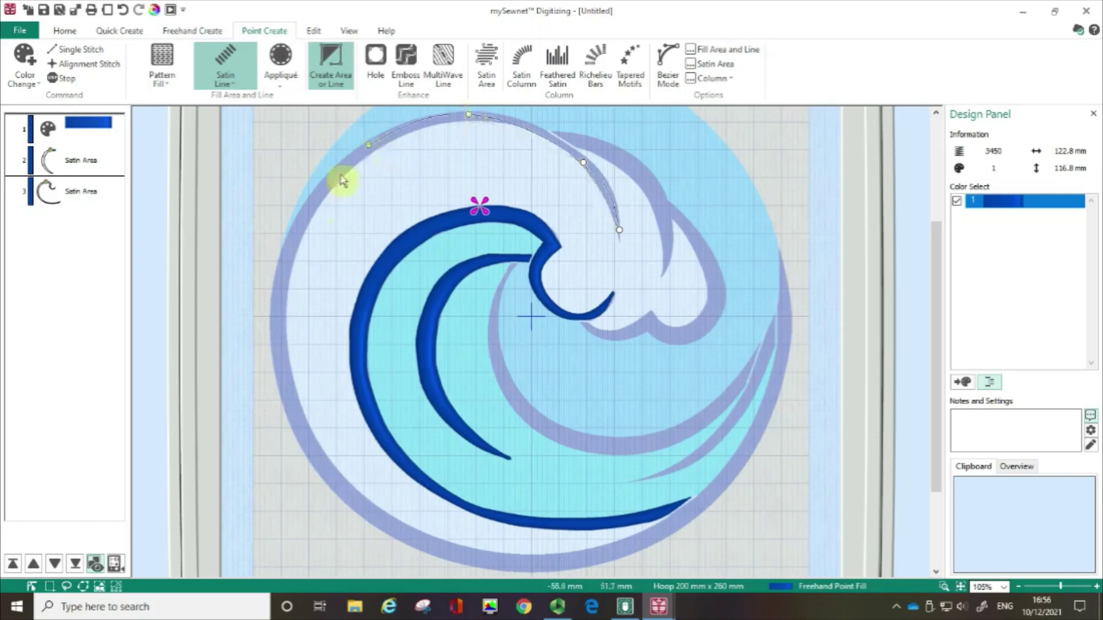
left_click(284, 264)
left_click(300, 436)
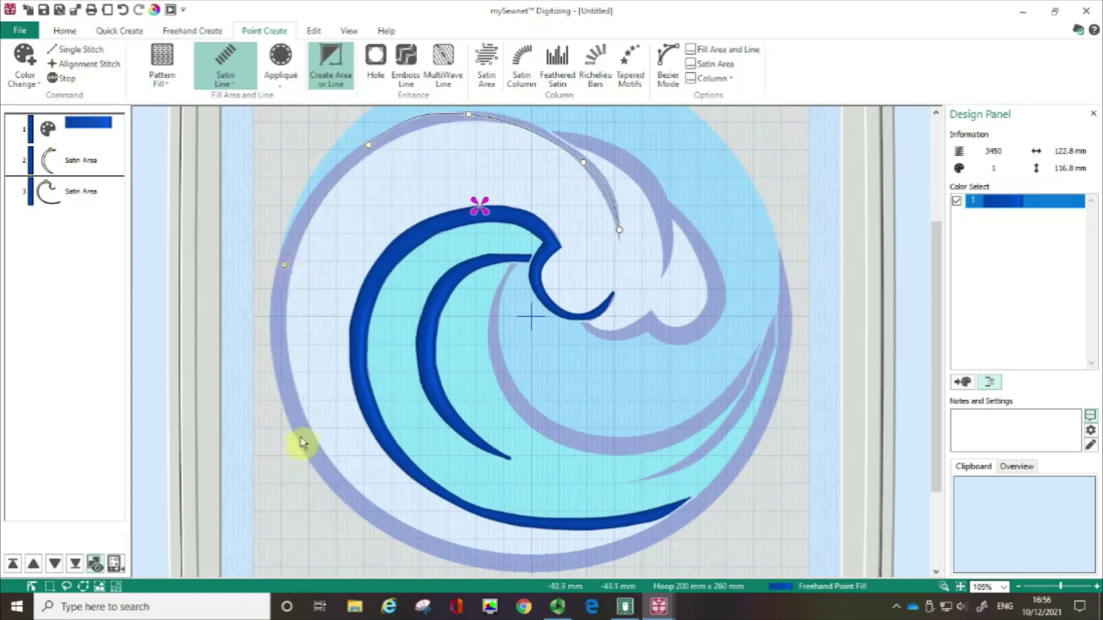
left_click(445, 553)
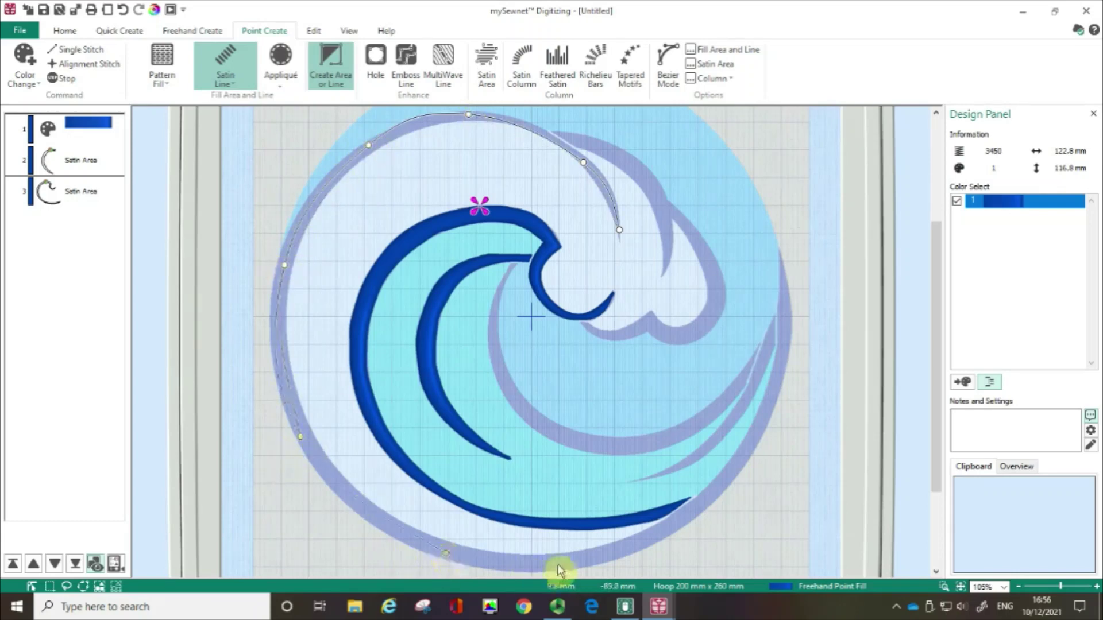
left_click(652, 540)
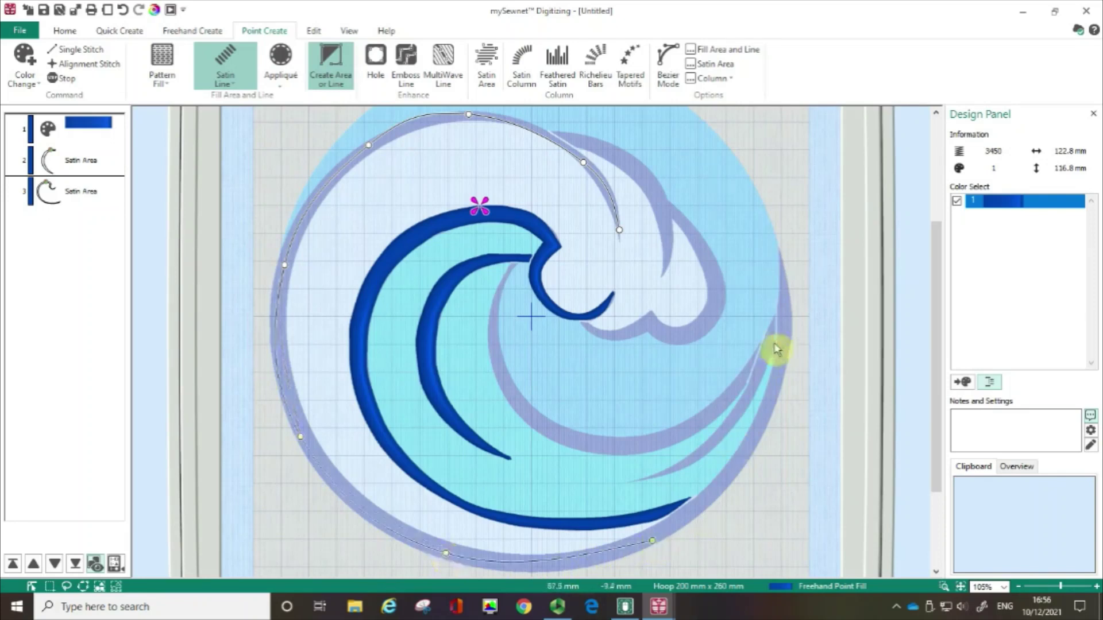
left_click(769, 419)
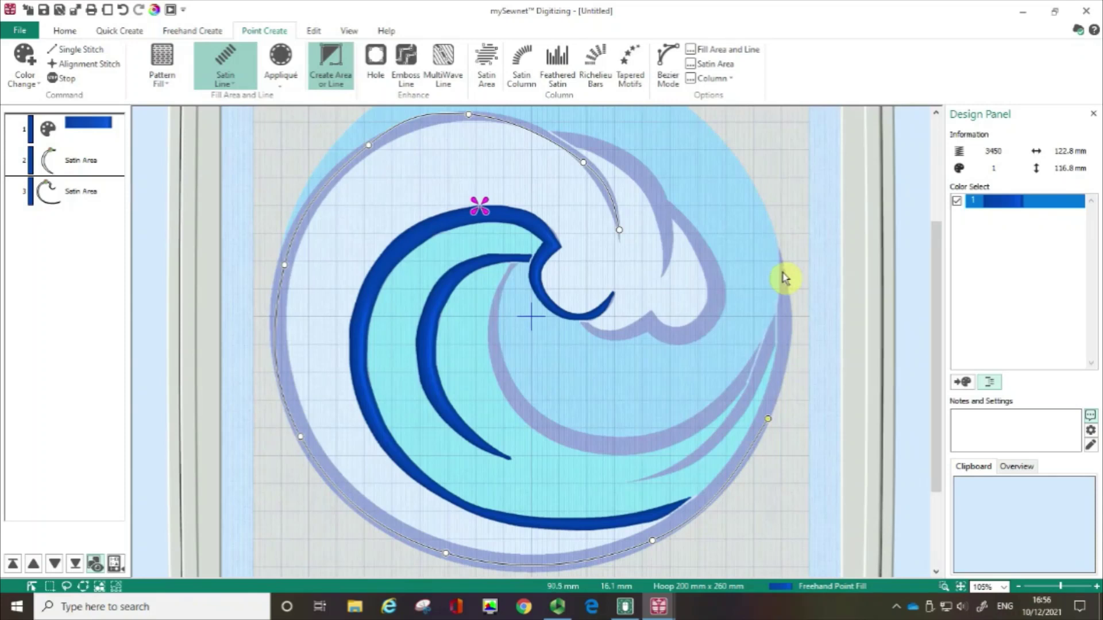
left_click(782, 273)
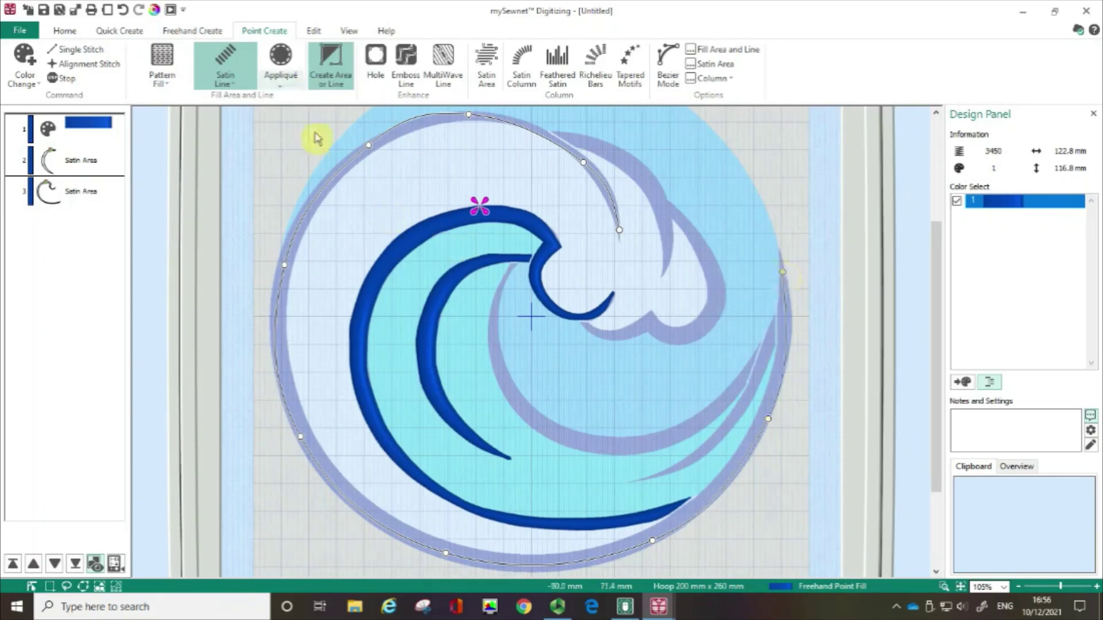
Reposition the points on the ring's upper-left curve and near the crest tip to follow the background, and complete the satin line.
left_click(348, 160)
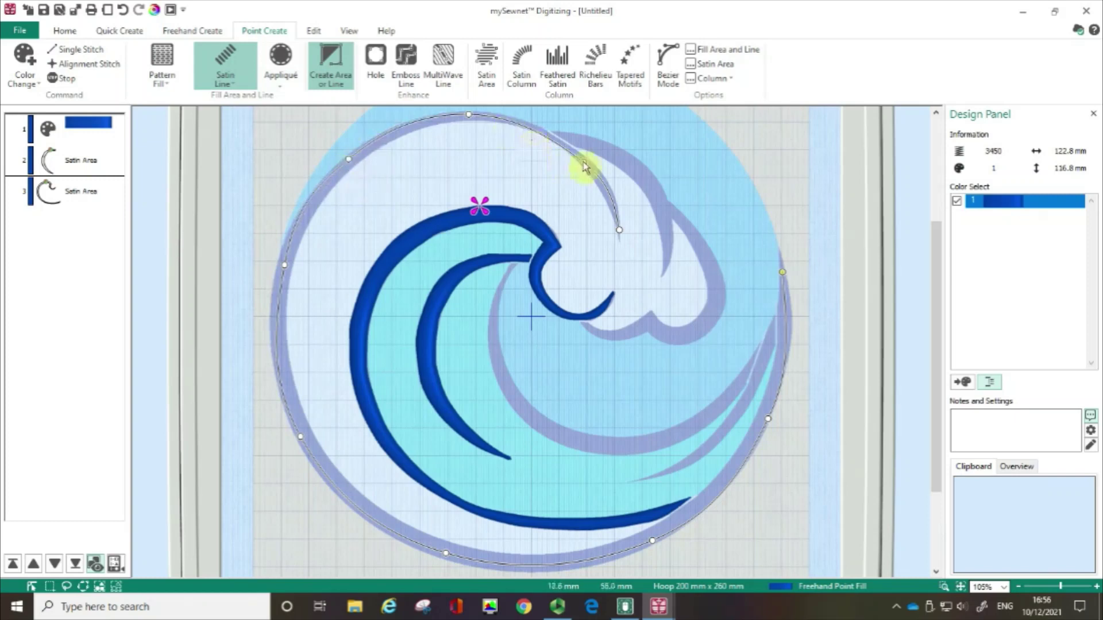
left_click(565, 145)
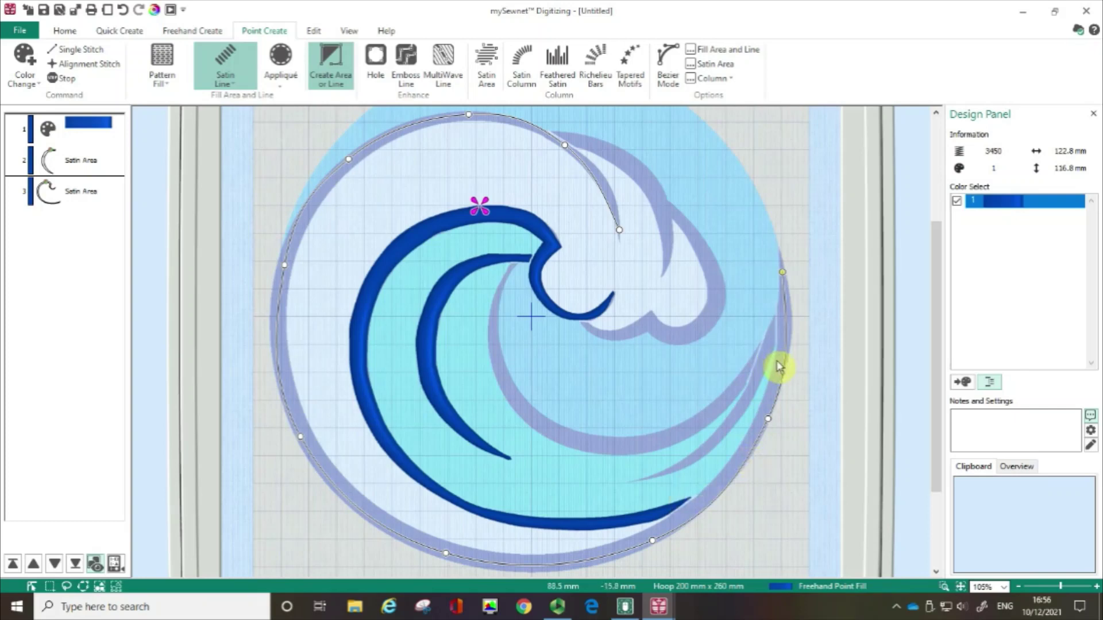
key("Return")
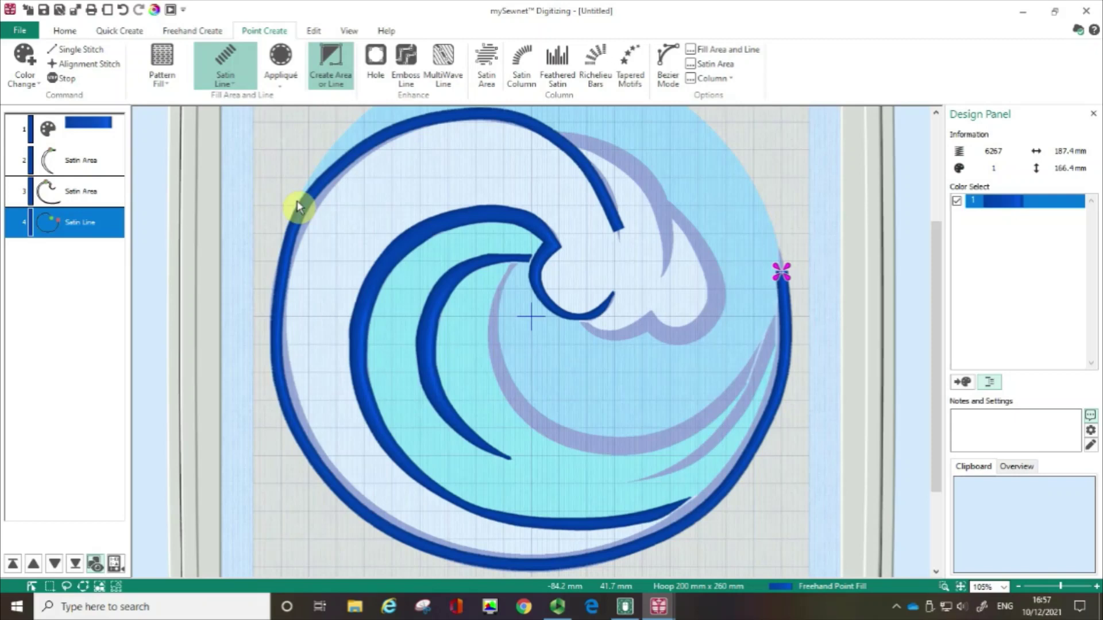
Give the outer ring's satin line a centrally pointed start at angle 45 and apply it.
right_click(108, 224)
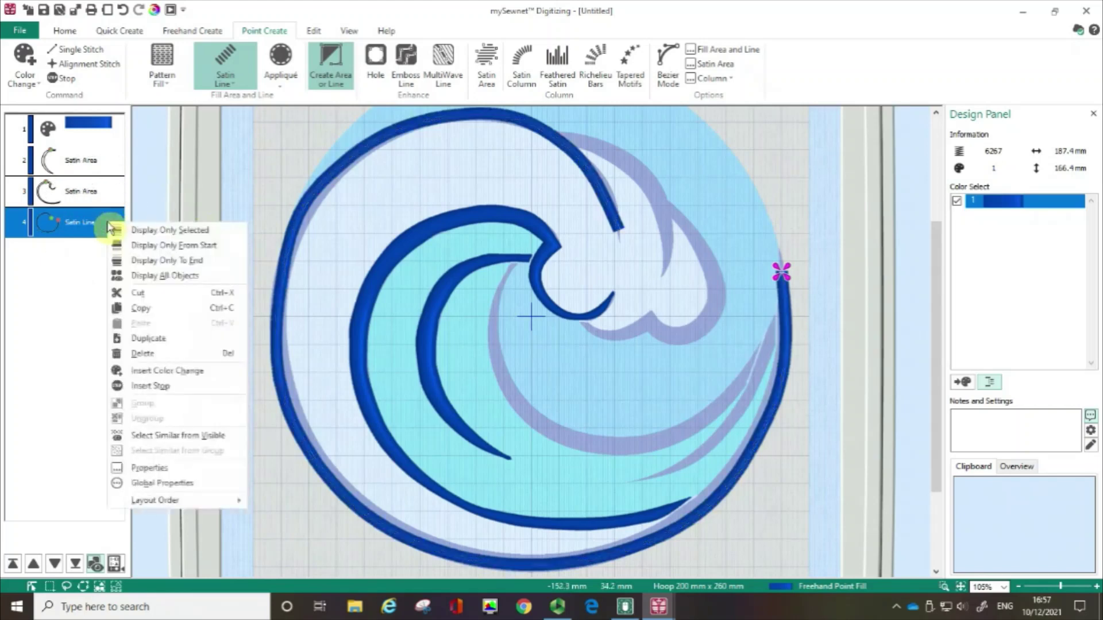
left_click(176, 474)
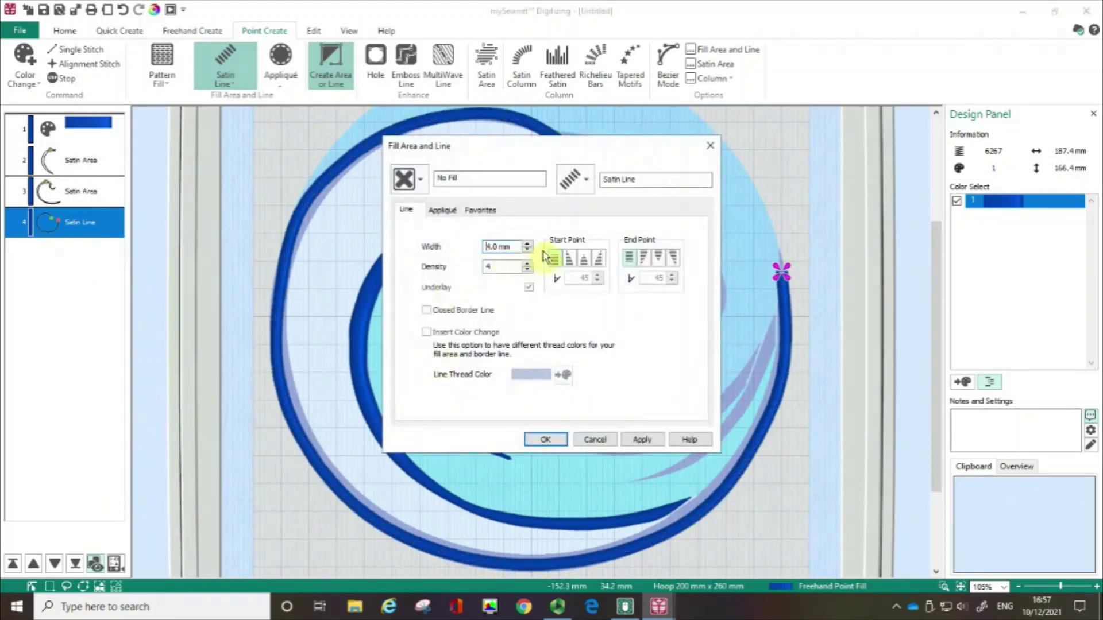
left_click(527, 248)
left_click(554, 261)
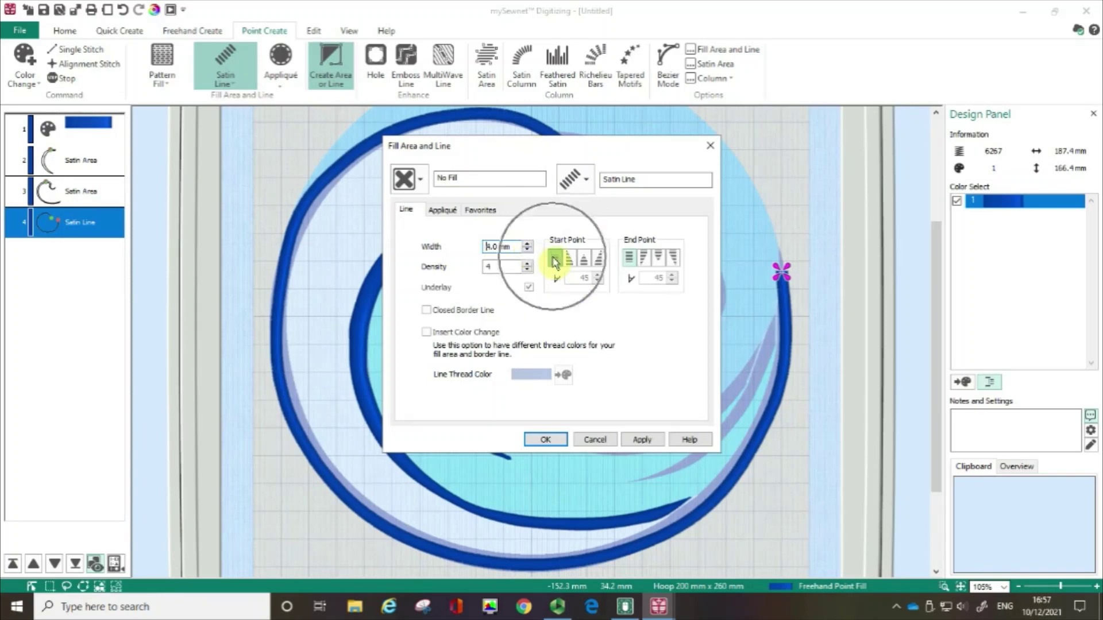
left_click_drag(568, 153, 283, 137)
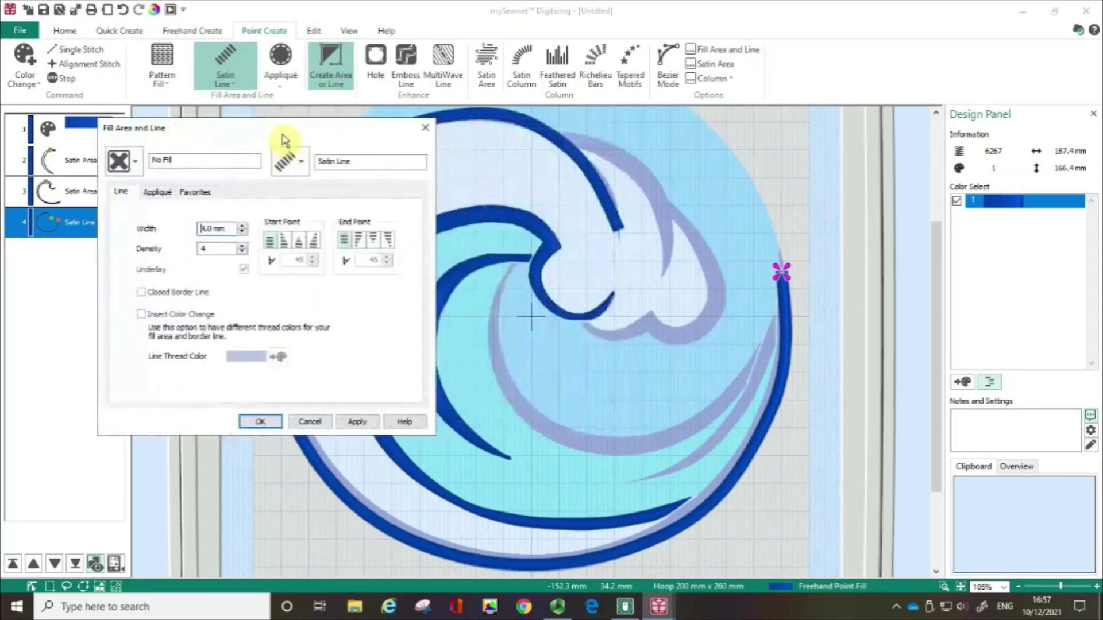
left_click(623, 235)
left_click(300, 243)
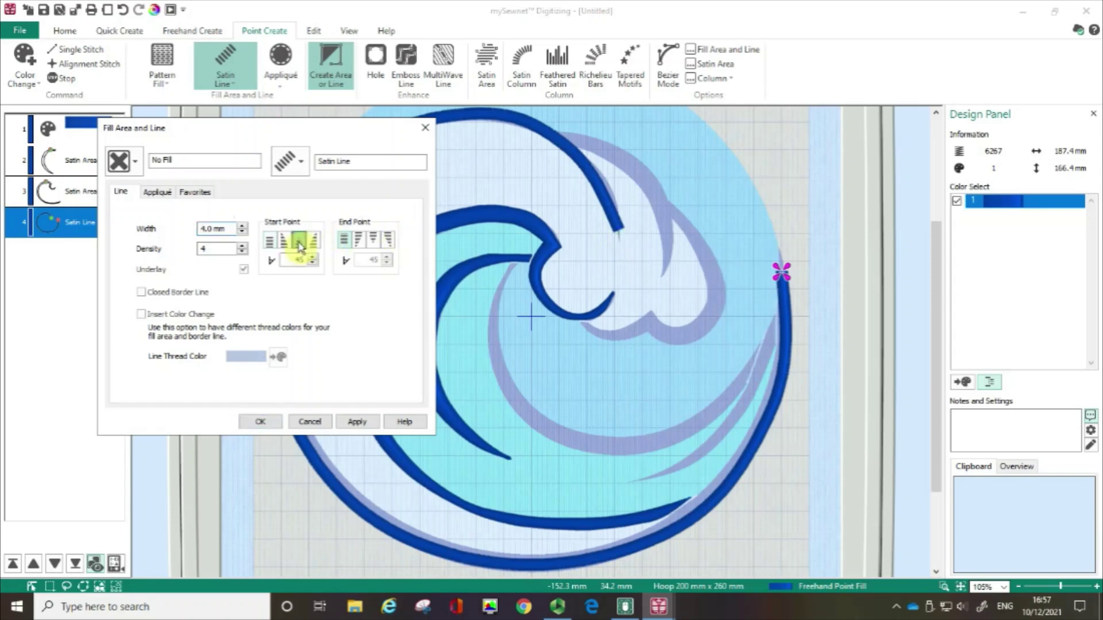
left_click(351, 422)
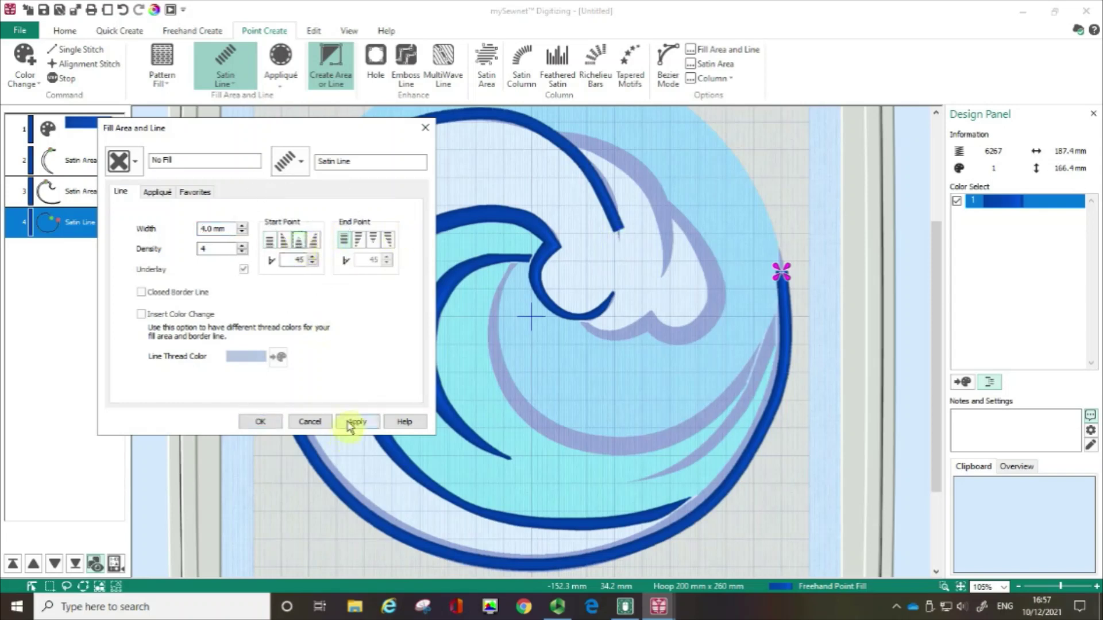
left_click(351, 423)
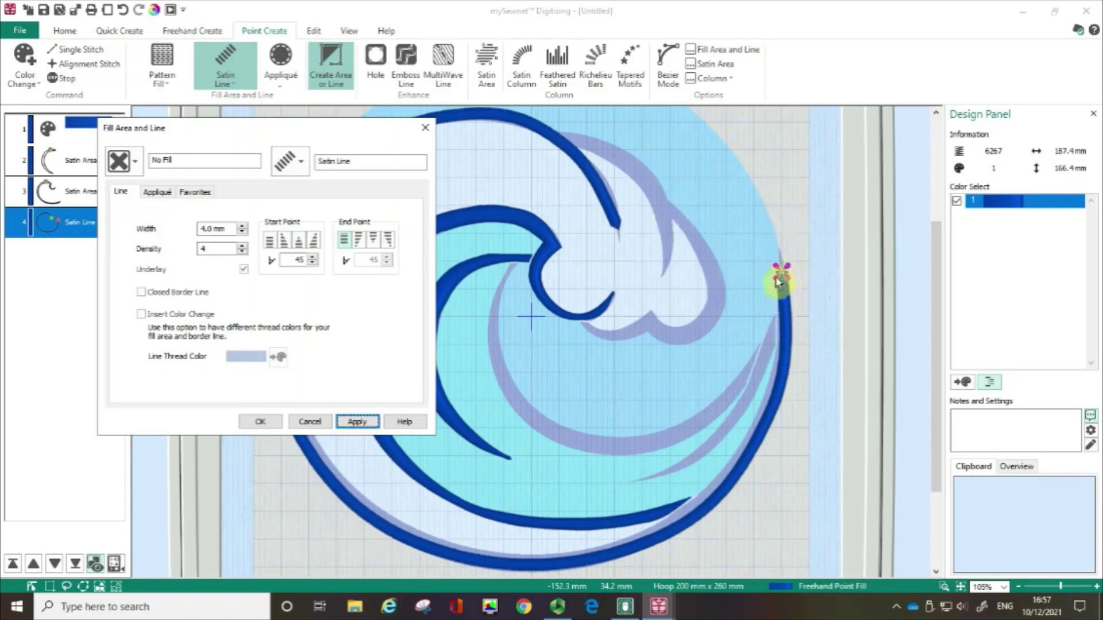
Give the outer ring's satin line a one-sided slanted end point with an angle of 30.
left_click(359, 242)
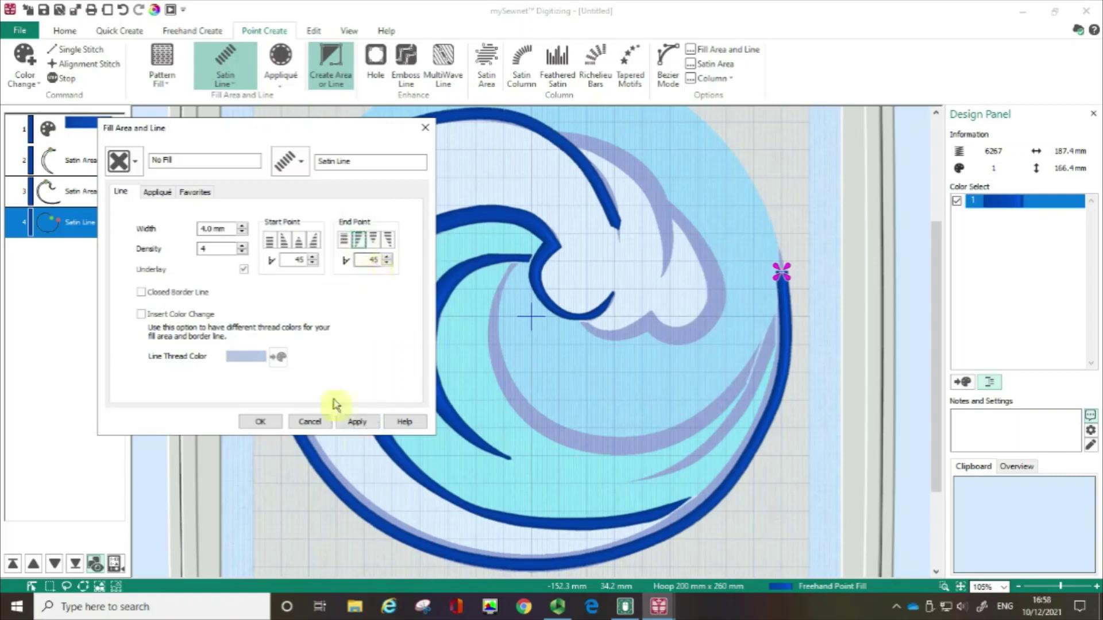
left_click(356, 424)
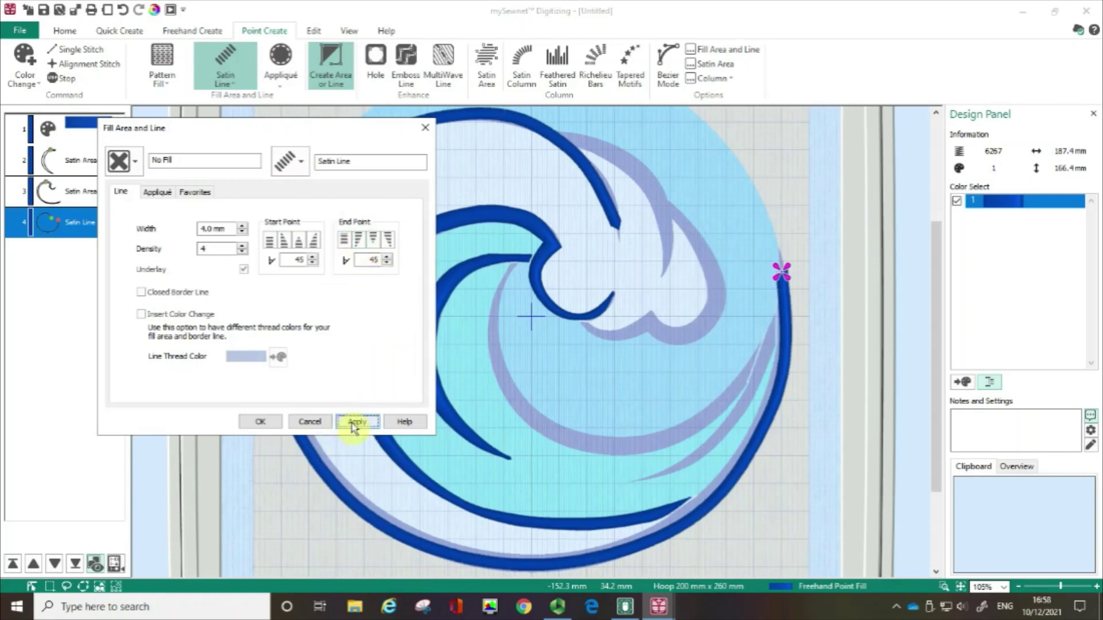
left_click(379, 262)
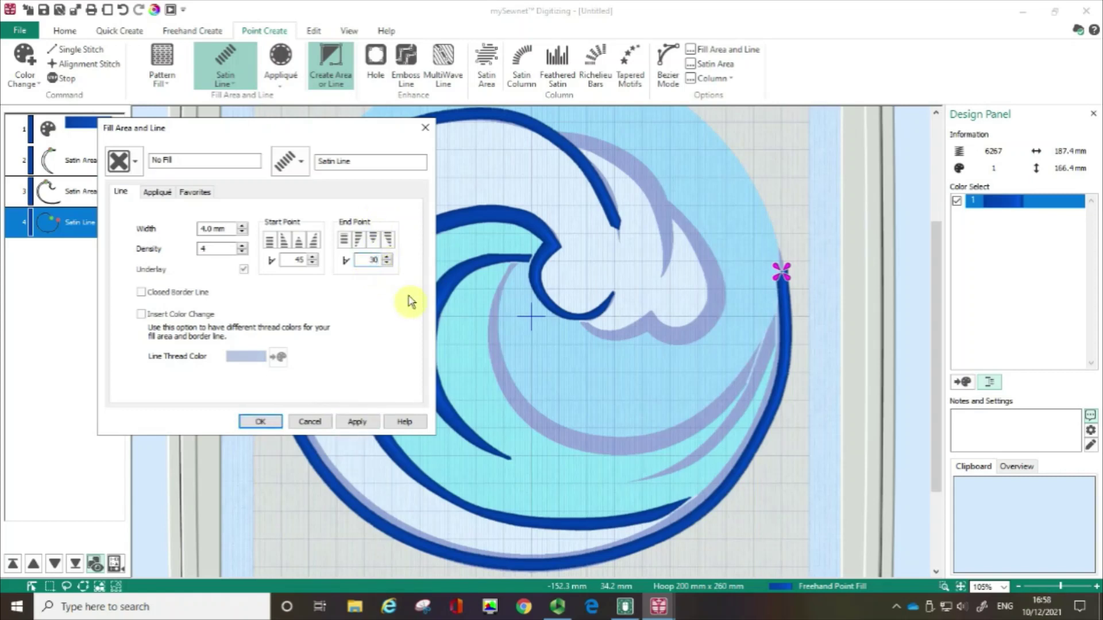
left_click(782, 272)
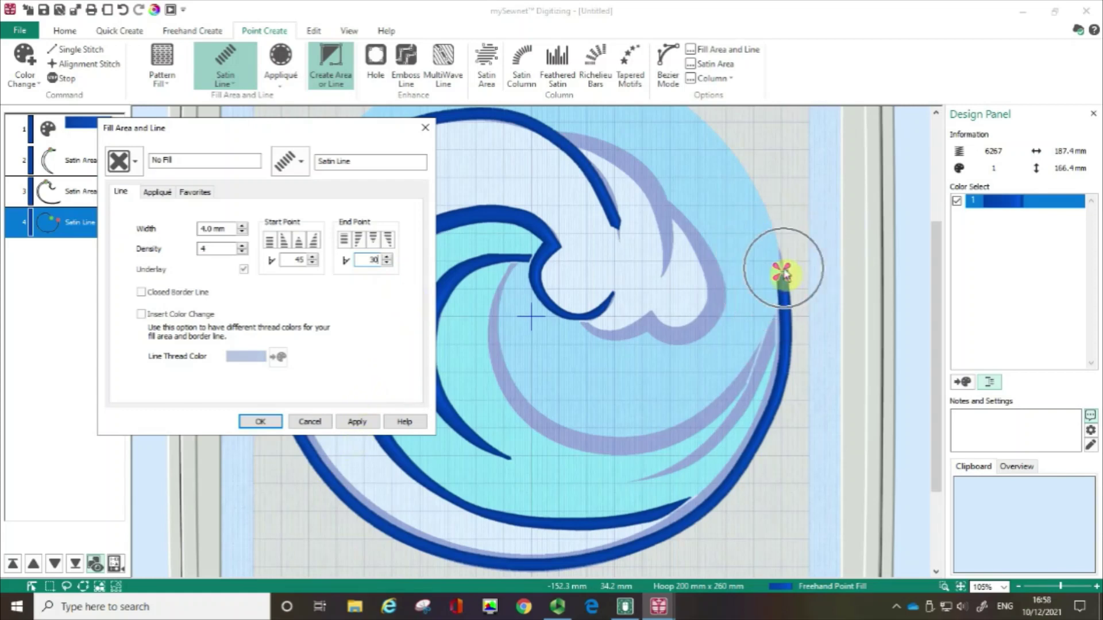
left_click(354, 422)
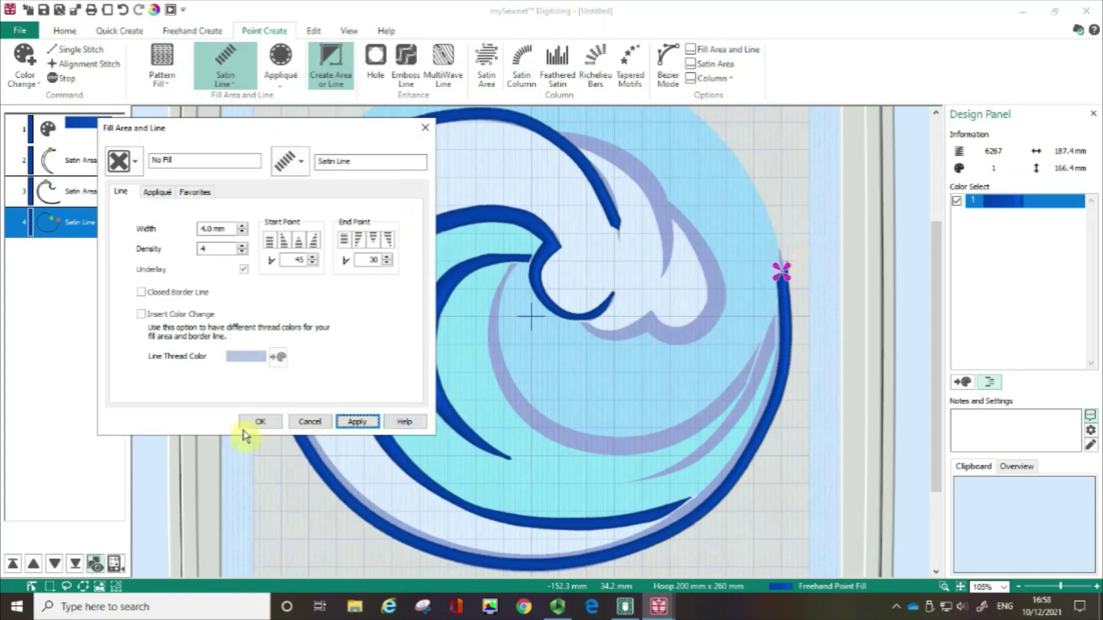
left_click(264, 424)
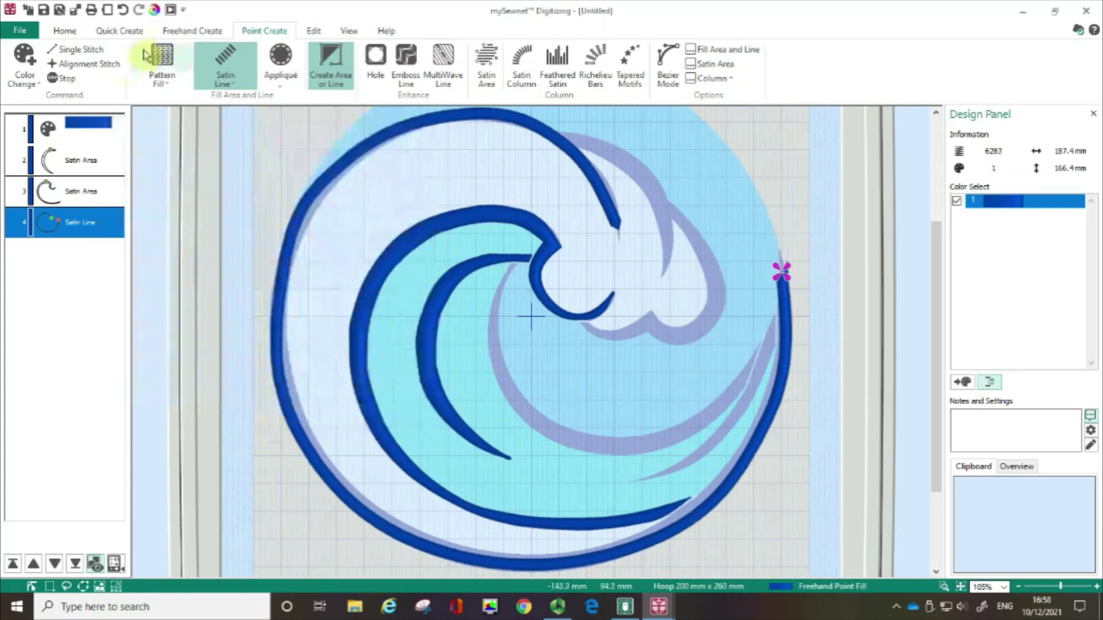
Inspect the stitched design in Life View at 97% zoom, focusing on the slanted end of the outer ring's satin line.
left_click(154, 12)
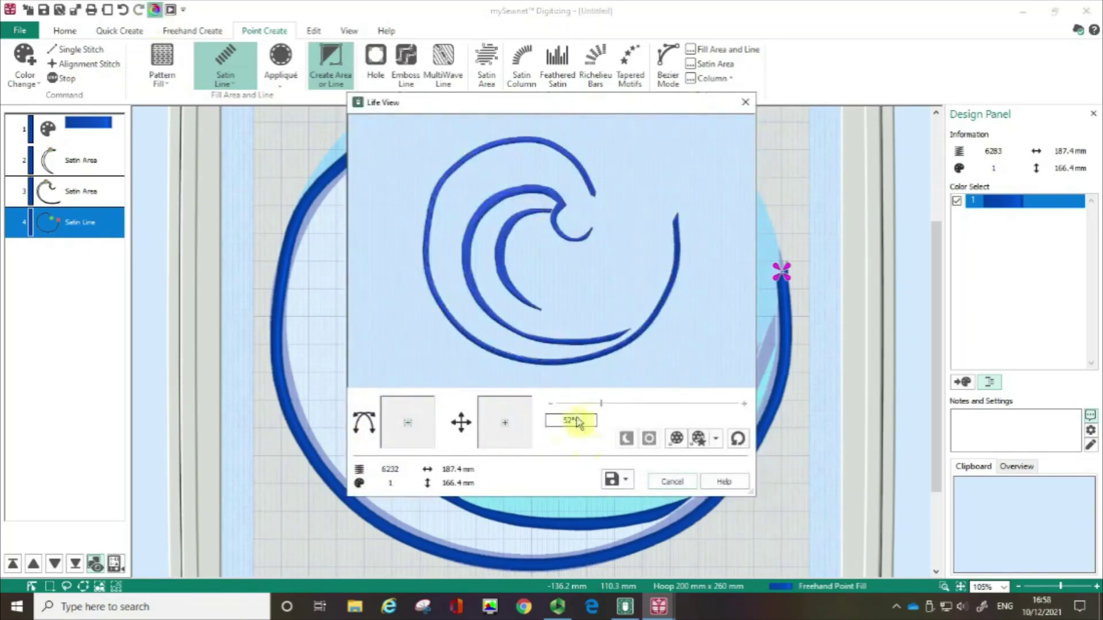
left_click_drag(599, 404, 636, 406)
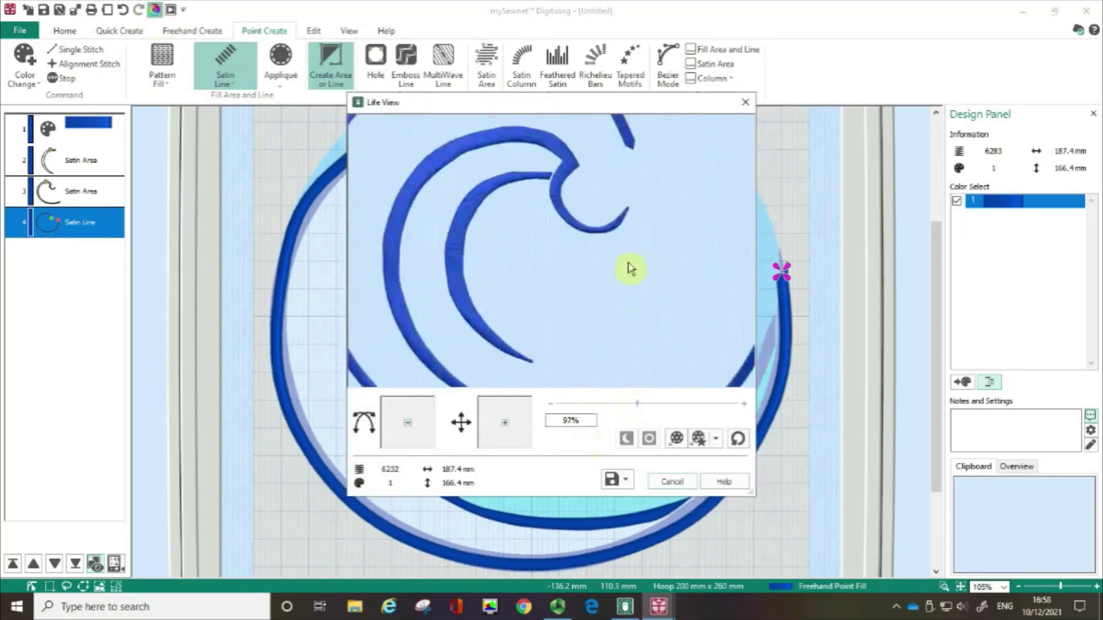
mouse_move(505, 423)
left_mouse_down()
mouse_move(496, 427)
mouse_move(515, 437)
mouse_move(533, 431)
left_mouse_up()
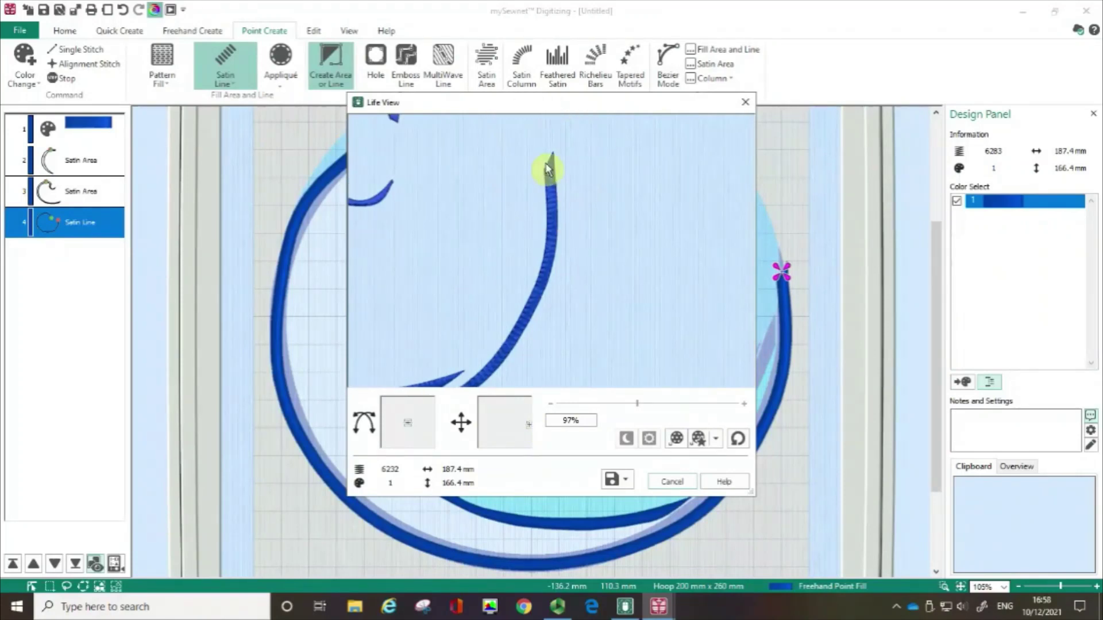
left_click(744, 104)
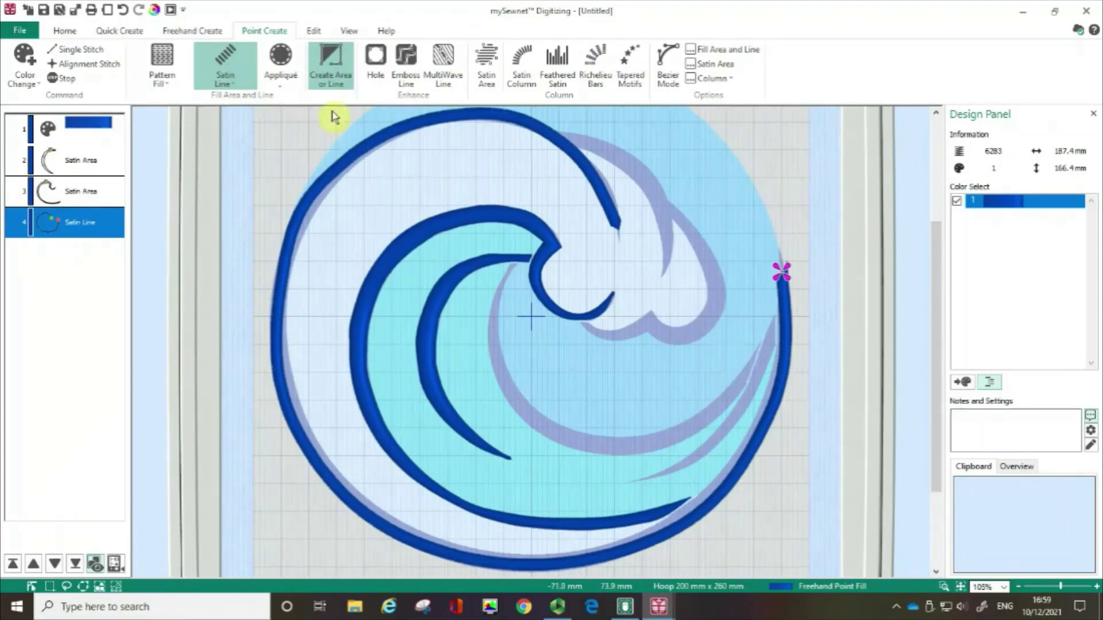
Outline a drop-shaped Satin Area point by point inside the foam lobe beside the wave crest, with corner points at its tip and lower notch.
left_click(490, 66)
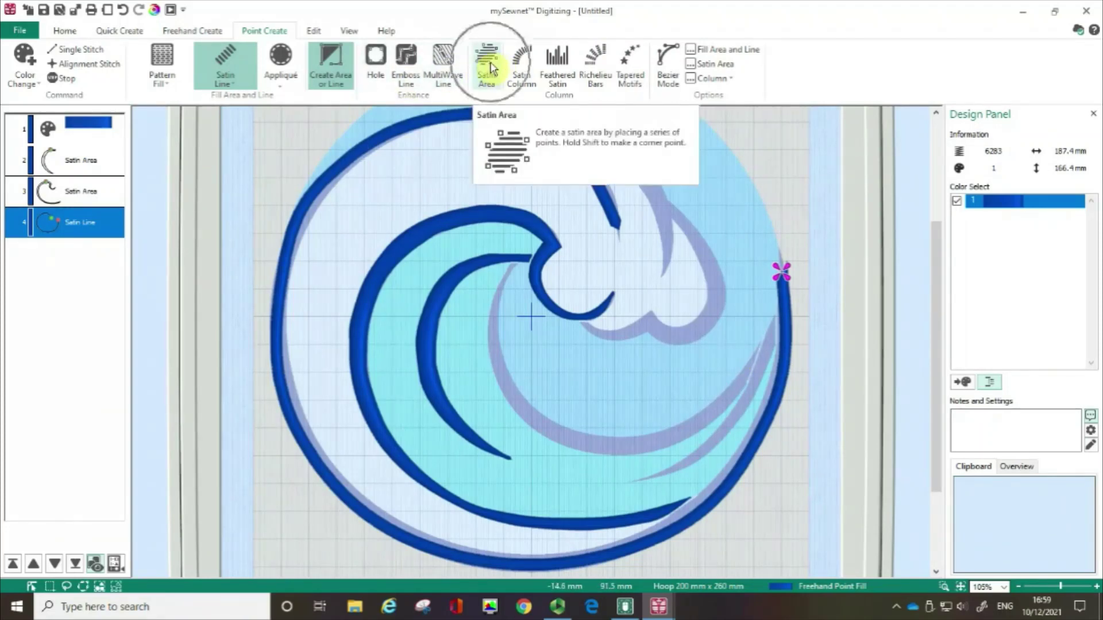
left_click(490, 67)
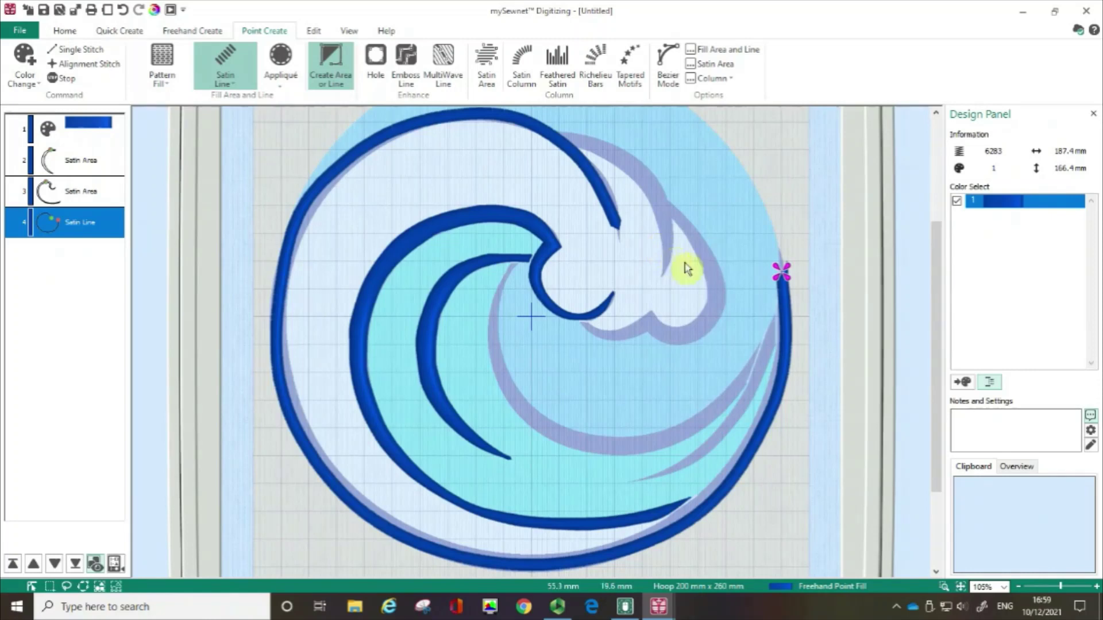
left_click(484, 71)
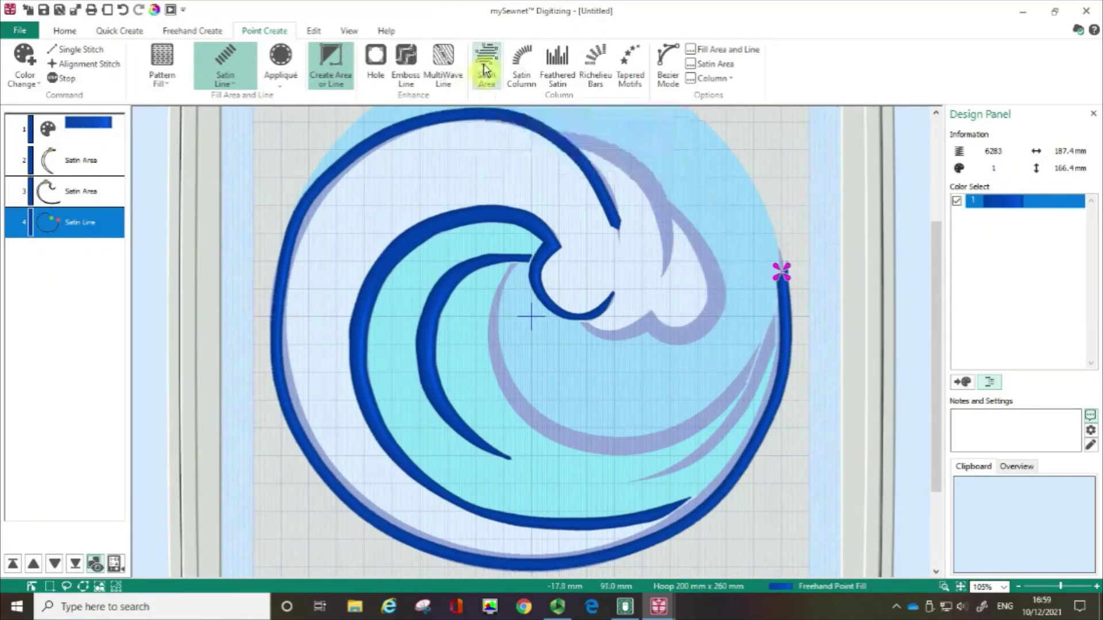
left_click(672, 219)
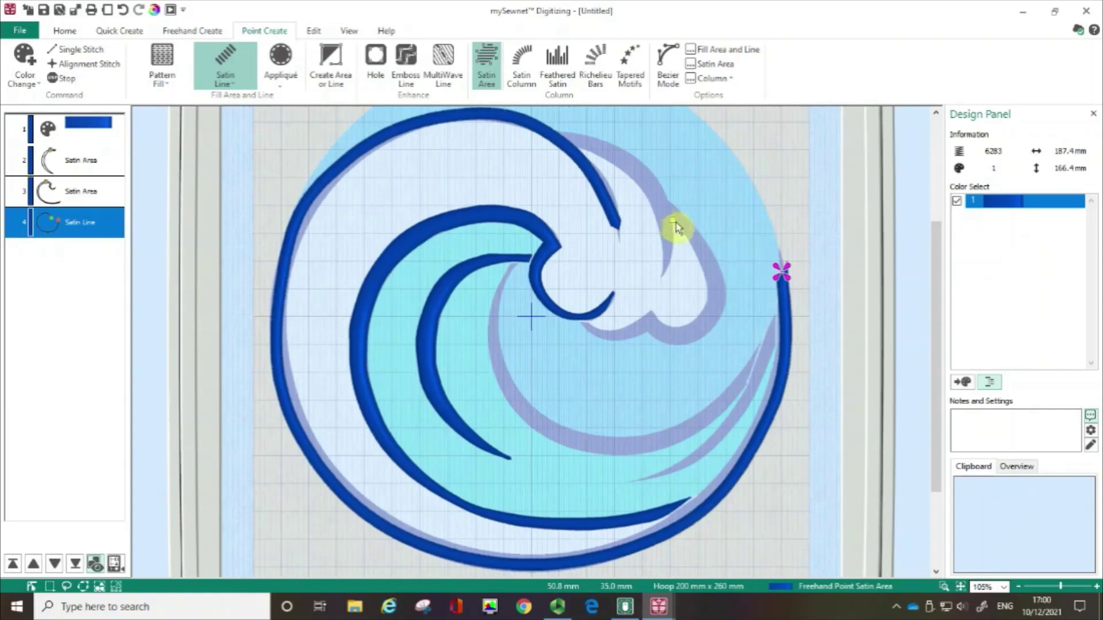
left_click(704, 275)
left_click(702, 314)
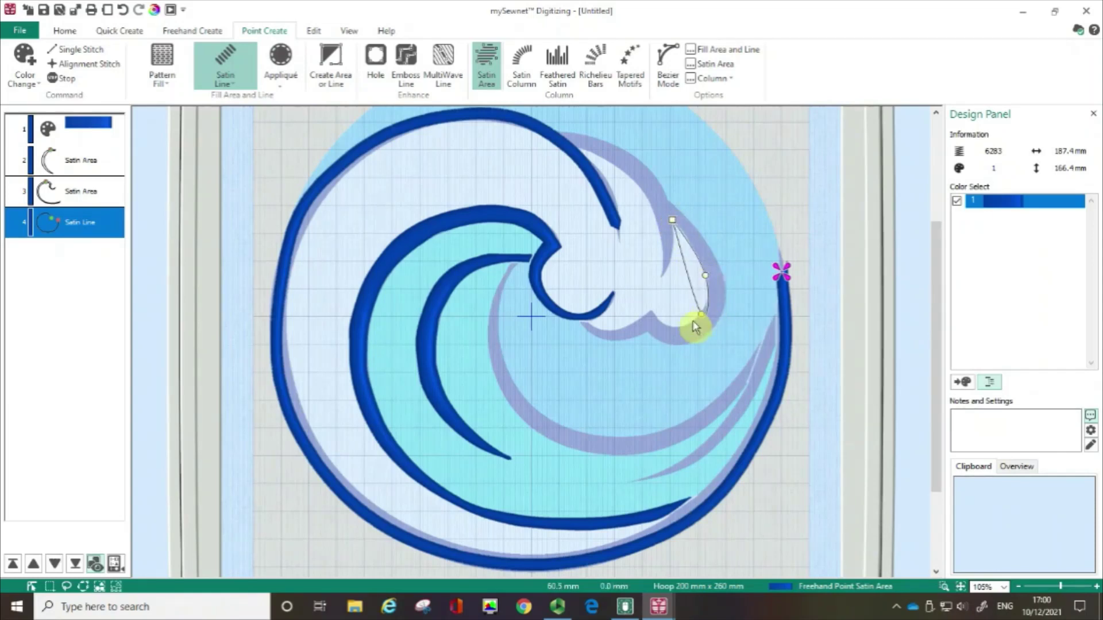
left_click(650, 312)
left_click(661, 278)
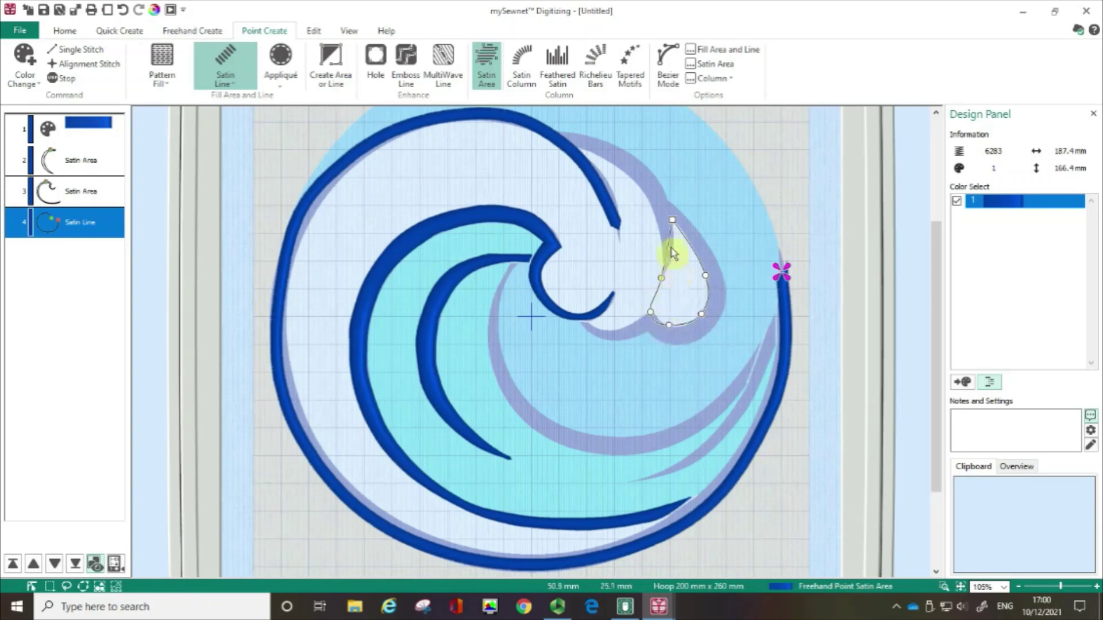
left_click(673, 247)
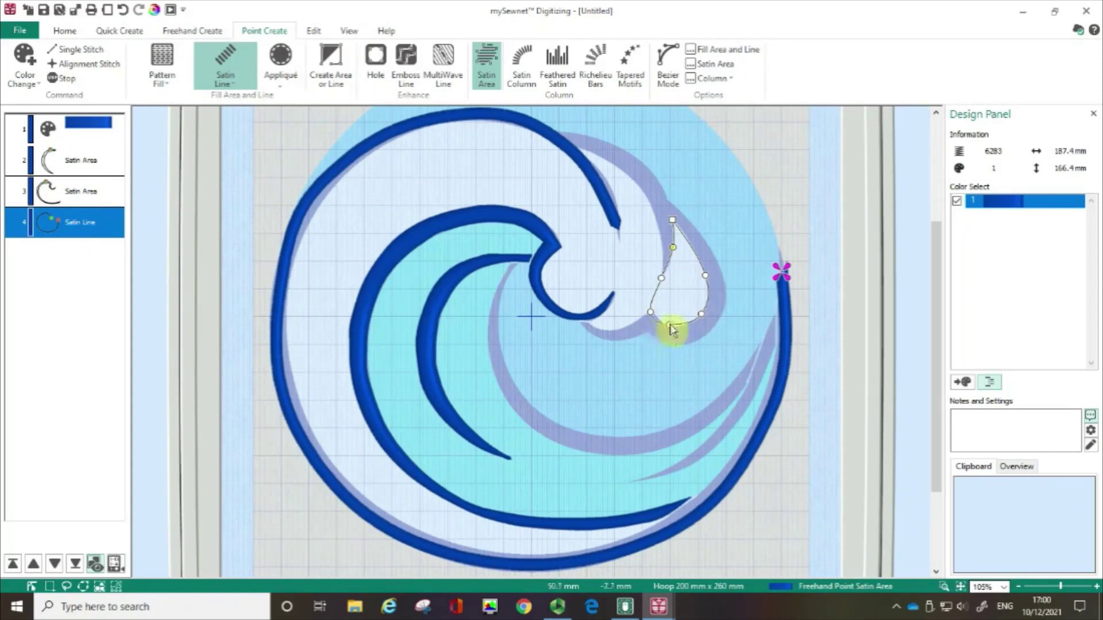
Adjust the points along the drop's lower edge and side to round its shape, and complete the satin area.
left_click_drag(670, 326, 678, 326)
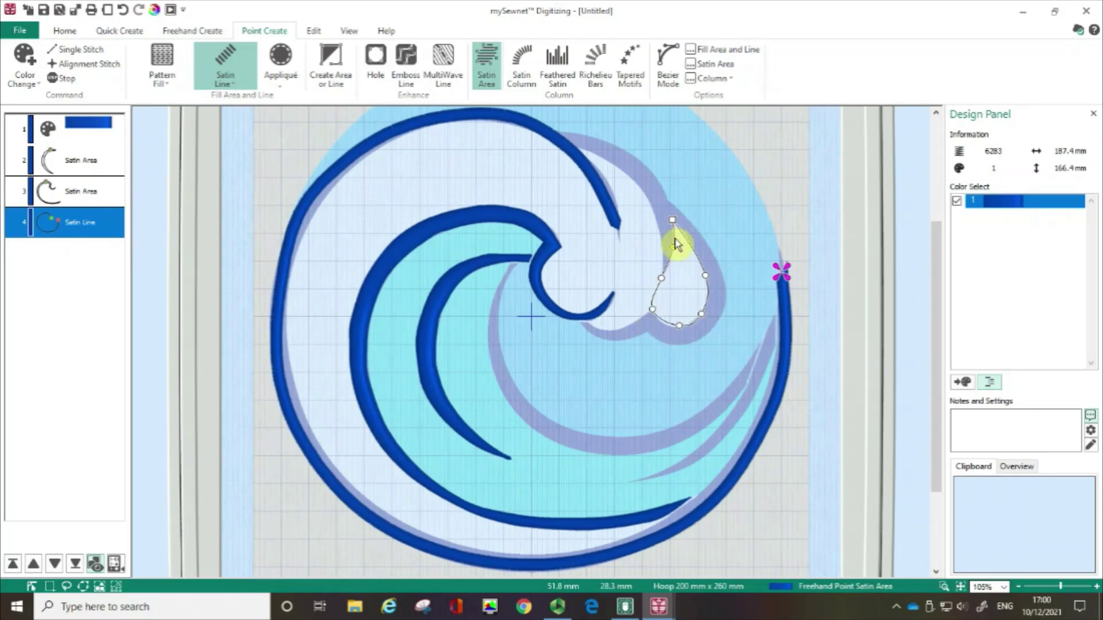
left_click(676, 244)
key("Return")
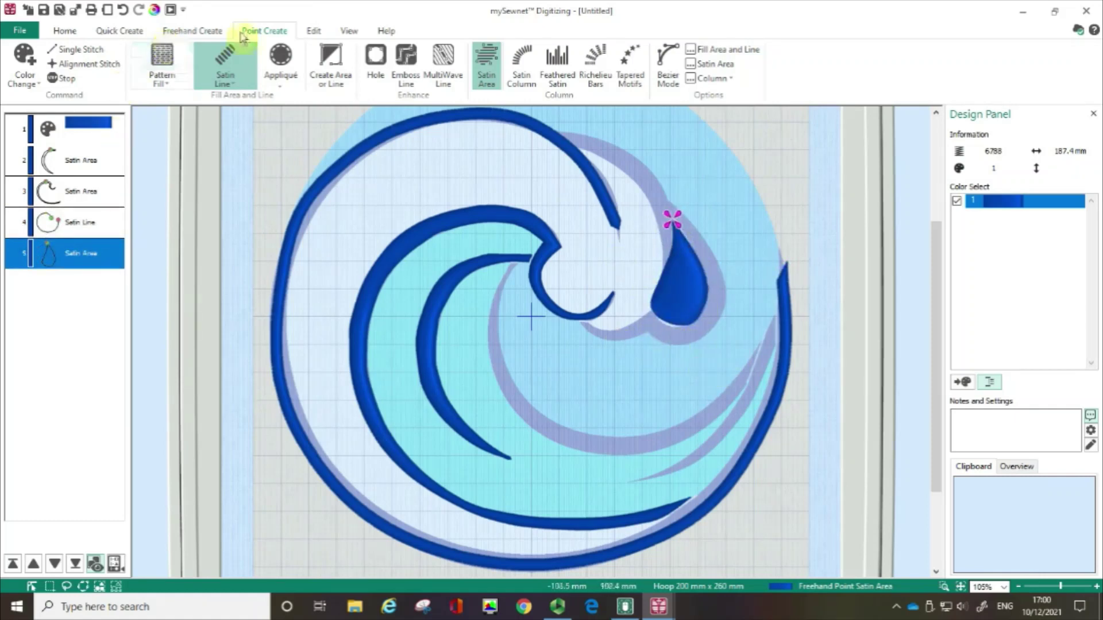
Measure across the widest part of the drop-shaped satin area and delete that area.
left_click(348, 32)
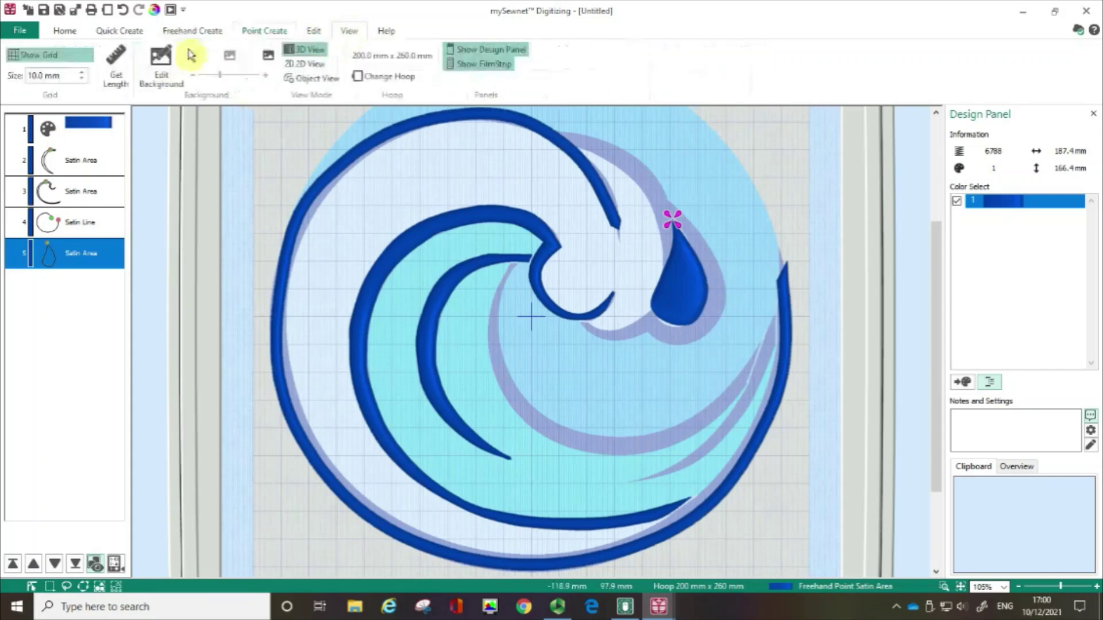
left_click(115, 72)
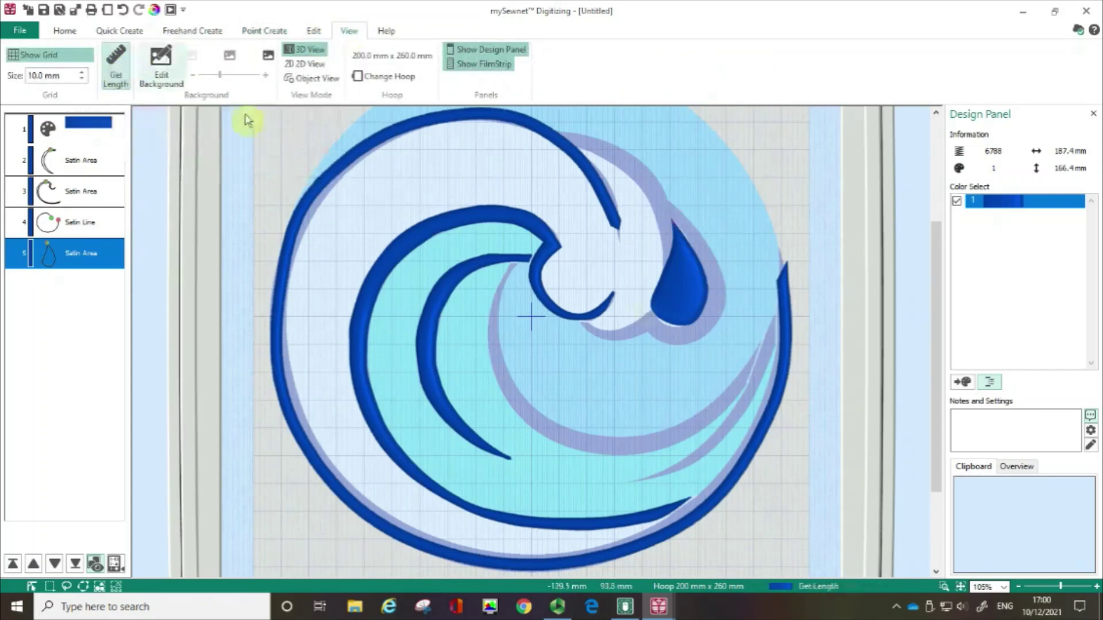
left_click_drag(654, 303, 708, 294)
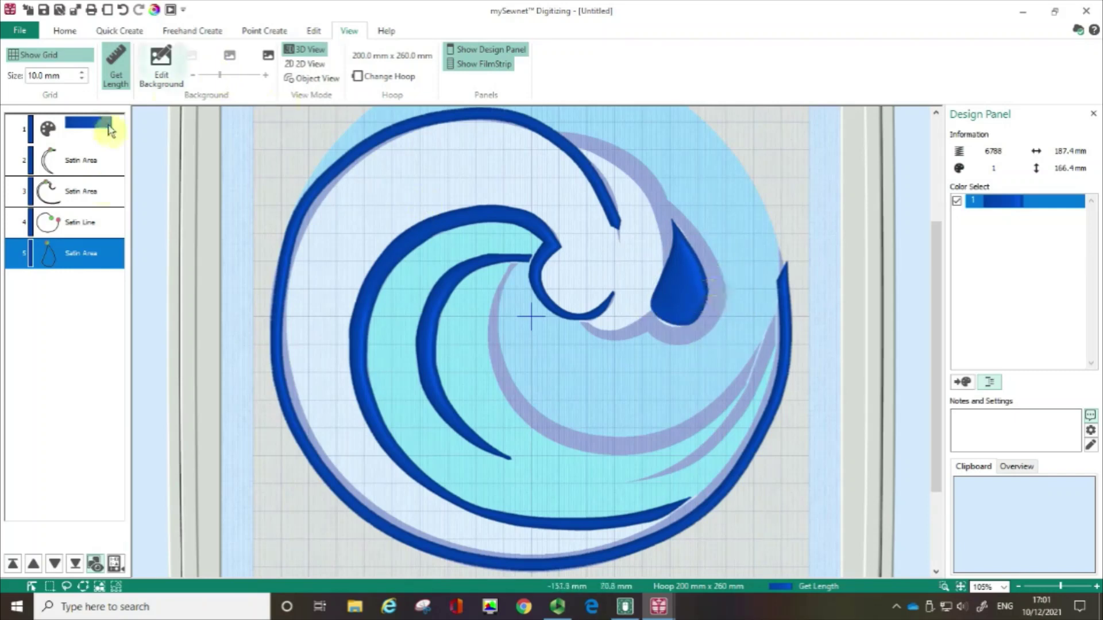
key("Delete")
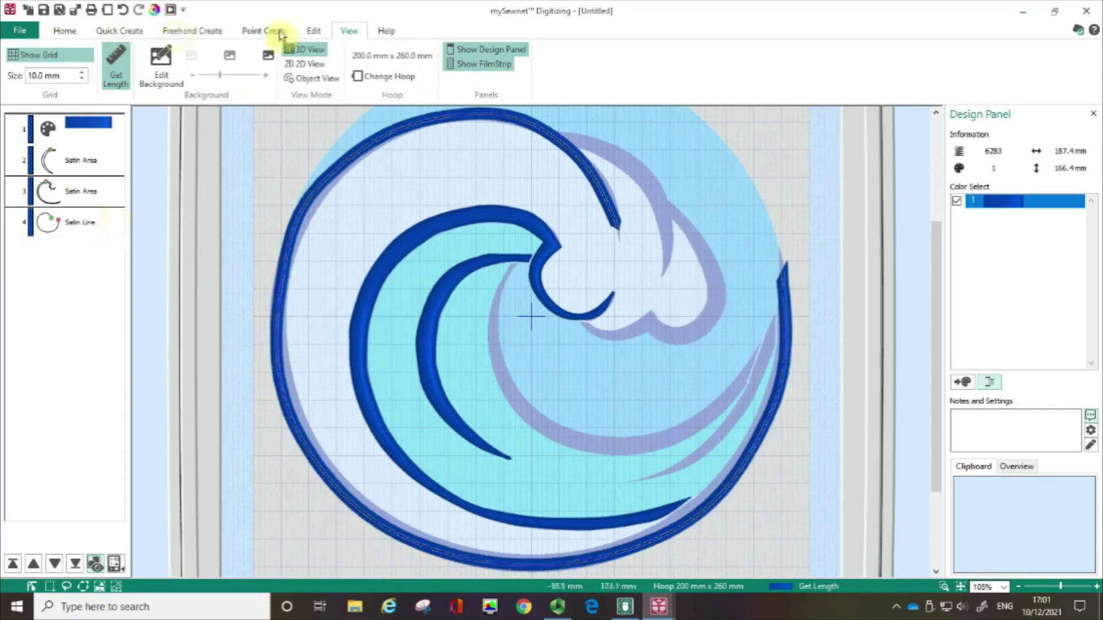
Create two small drop-shaped Satin Areas point by point in the turquoise band beside the inner crescent.
left_click(264, 31)
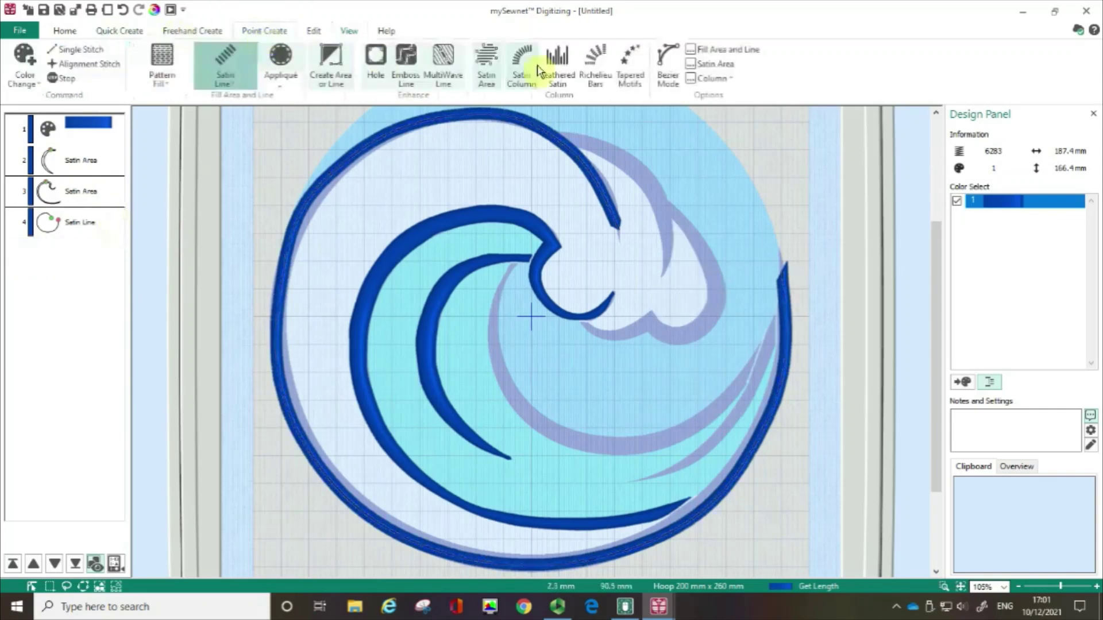
left_click(486, 68)
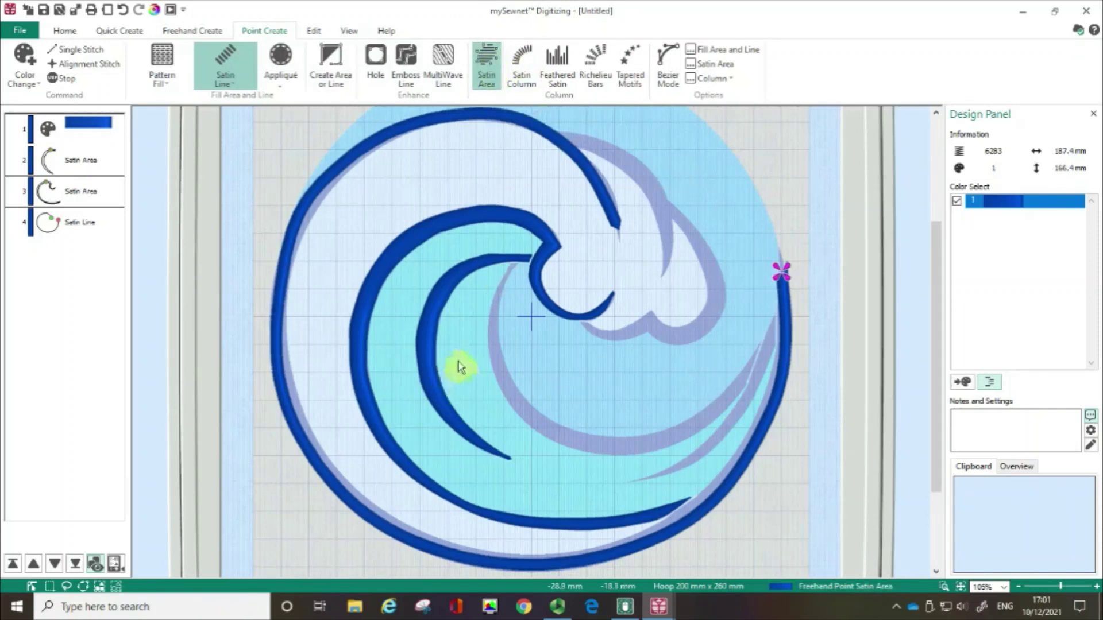
left_click(474, 367)
double_click(470, 359)
left_click(474, 392)
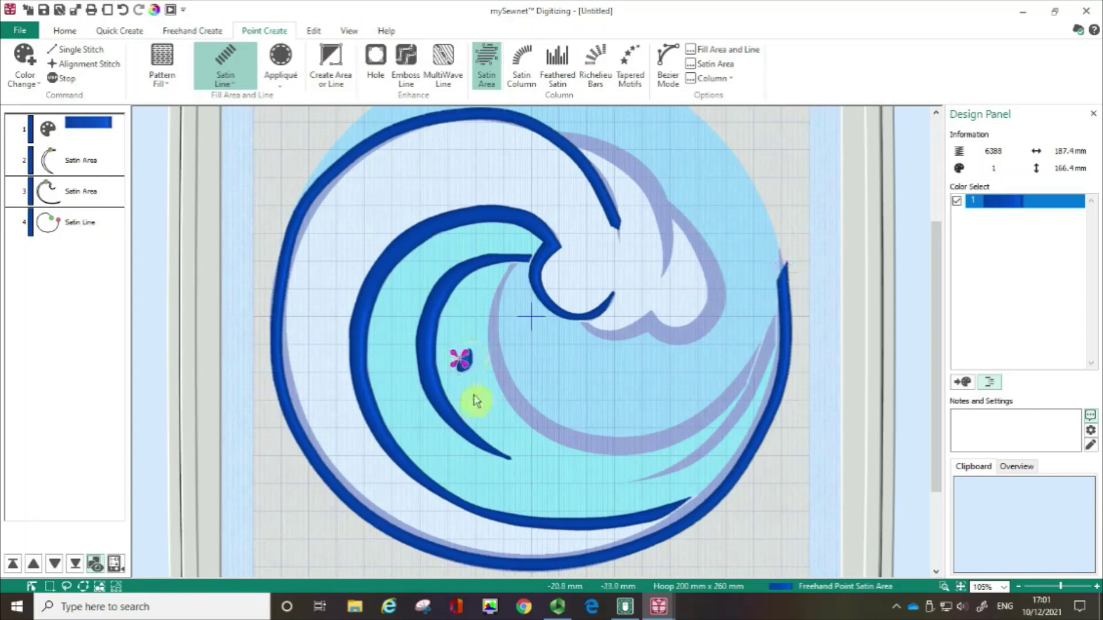
left_click(474, 406)
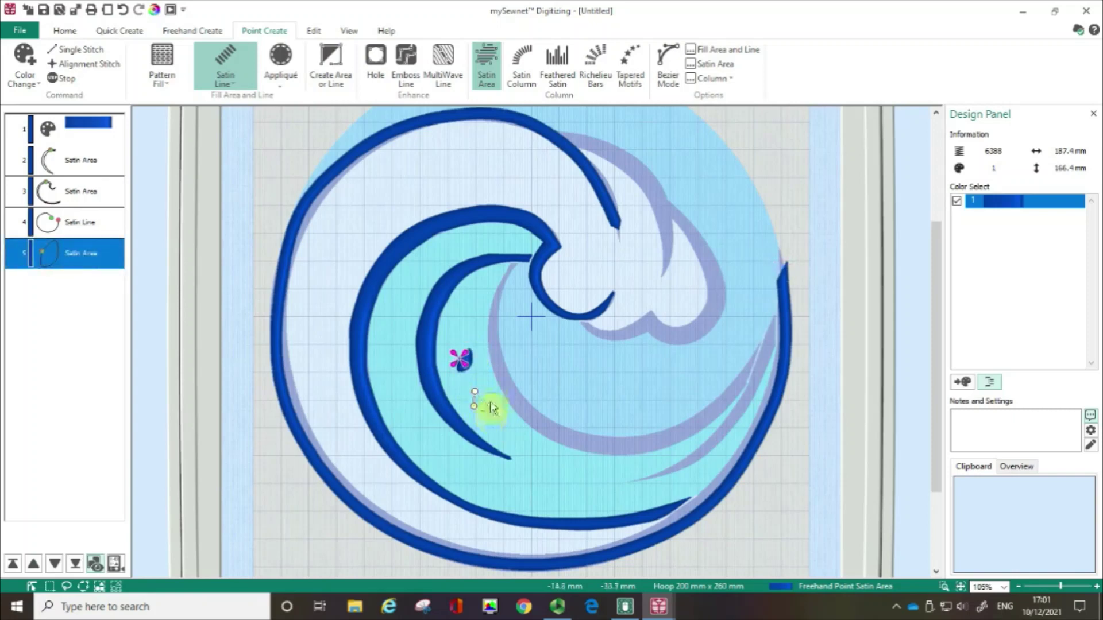
double_click(488, 400)
Create two more small drop-shaped Satin Areas continuing the row around the lower tip of the inner crescent.
left_click(498, 418)
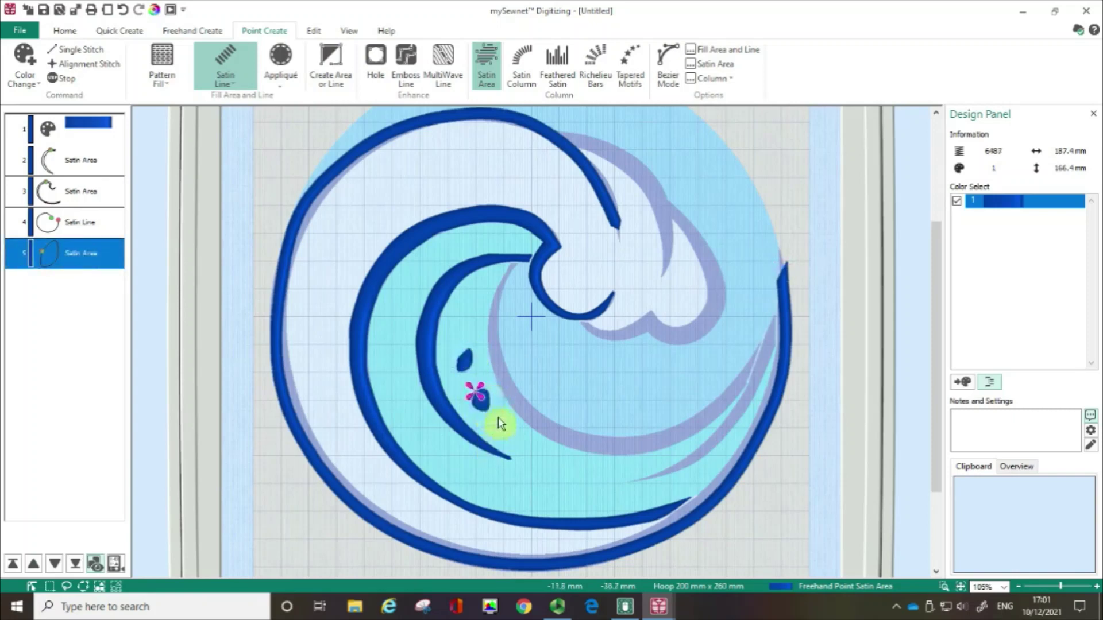
left_click(495, 435)
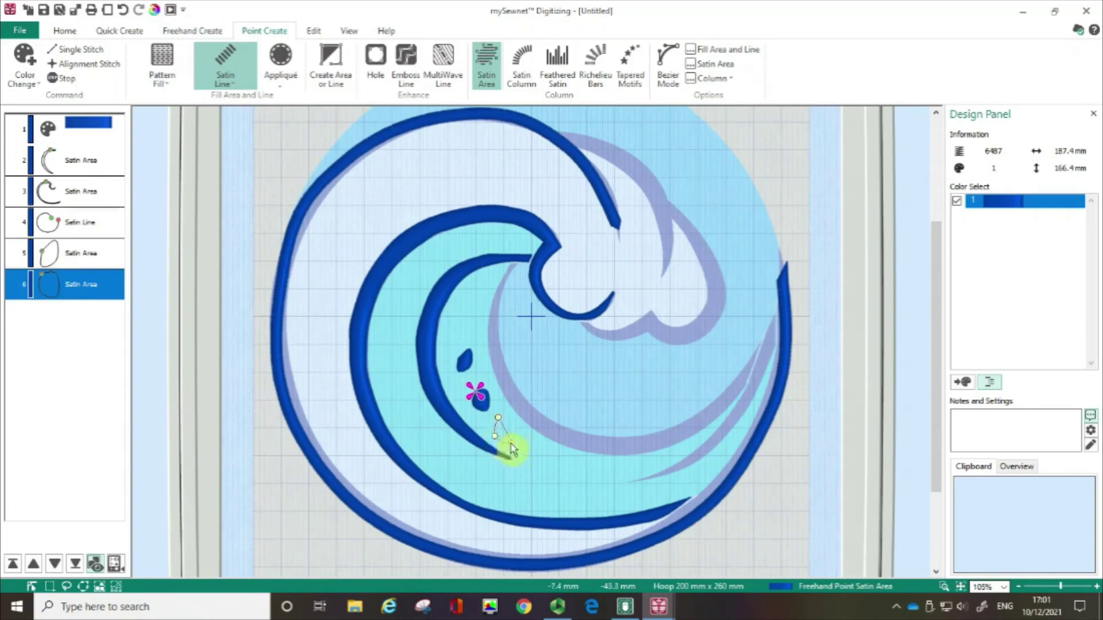
left_click(512, 443)
double_click(515, 435)
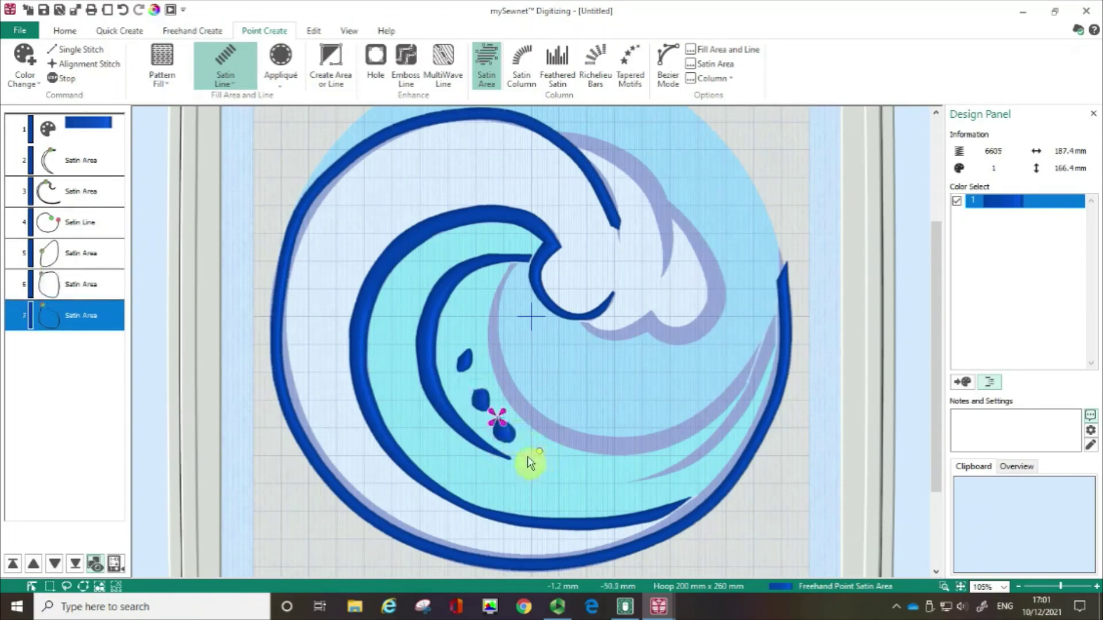
left_click(528, 457)
double_click(549, 460)
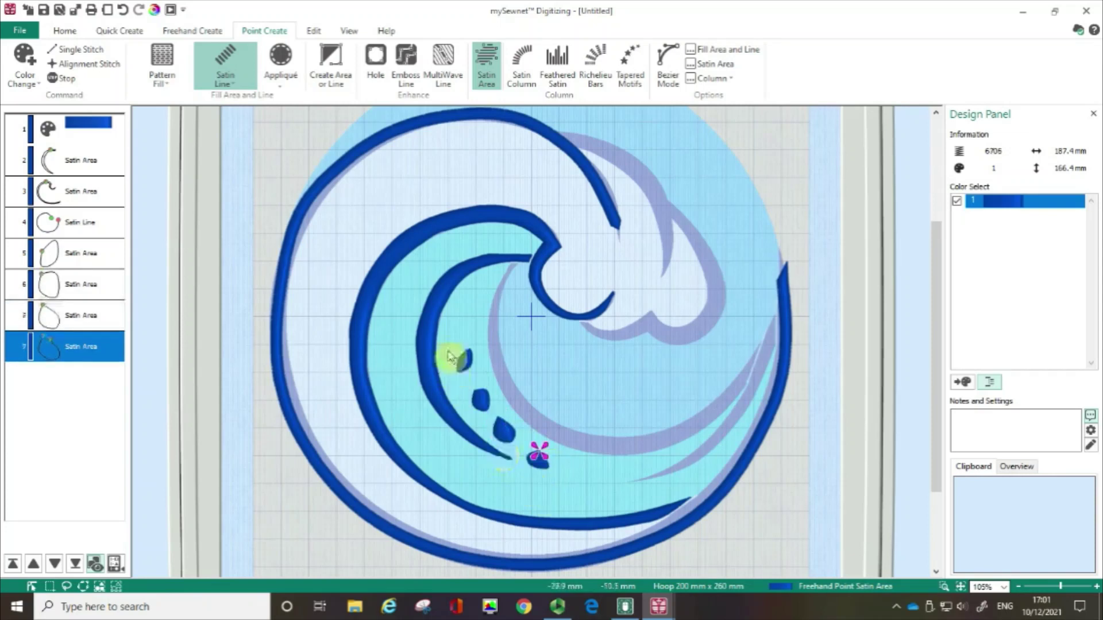
Start a Satin Column at the tapered tip of the foam's lower purple outline, just under the crest's curled end.
left_click(525, 70)
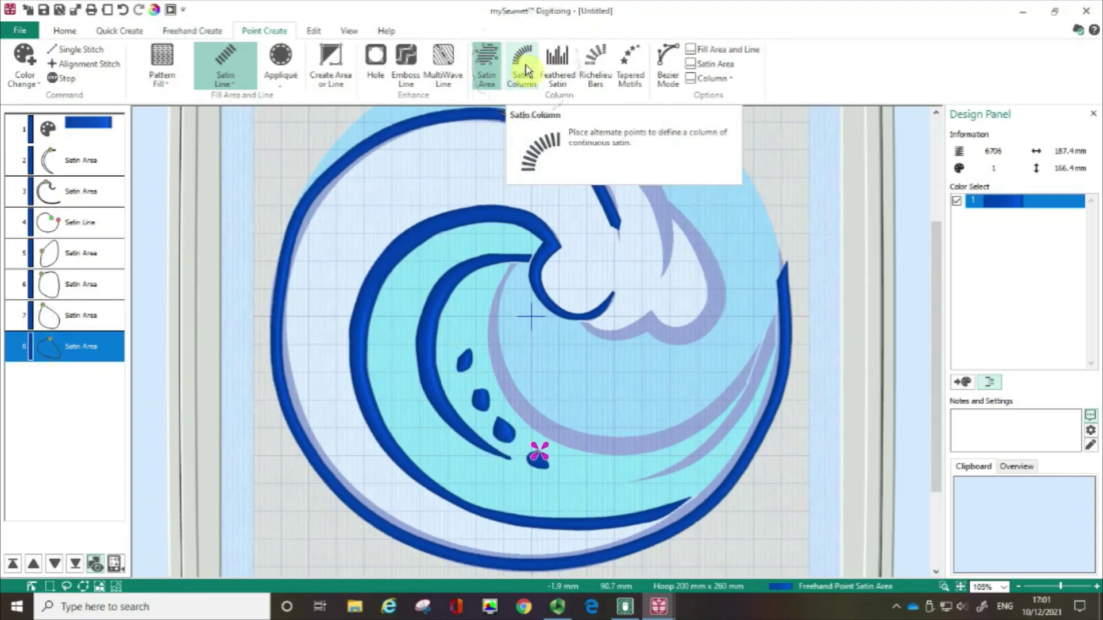
left_click(525, 70)
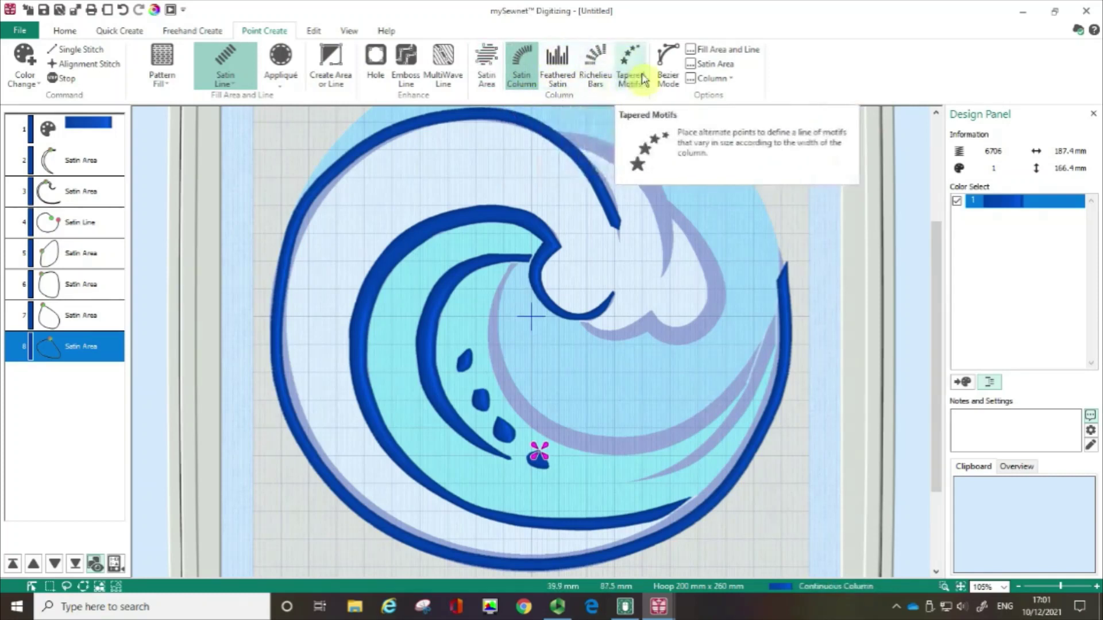
left_click(521, 69)
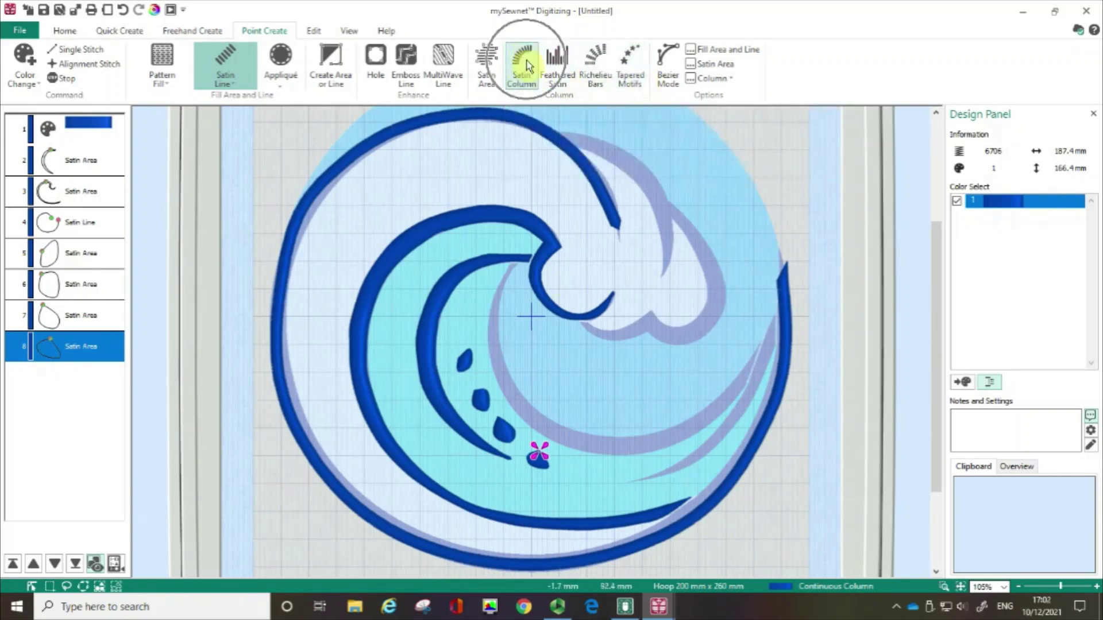
left_click(629, 362)
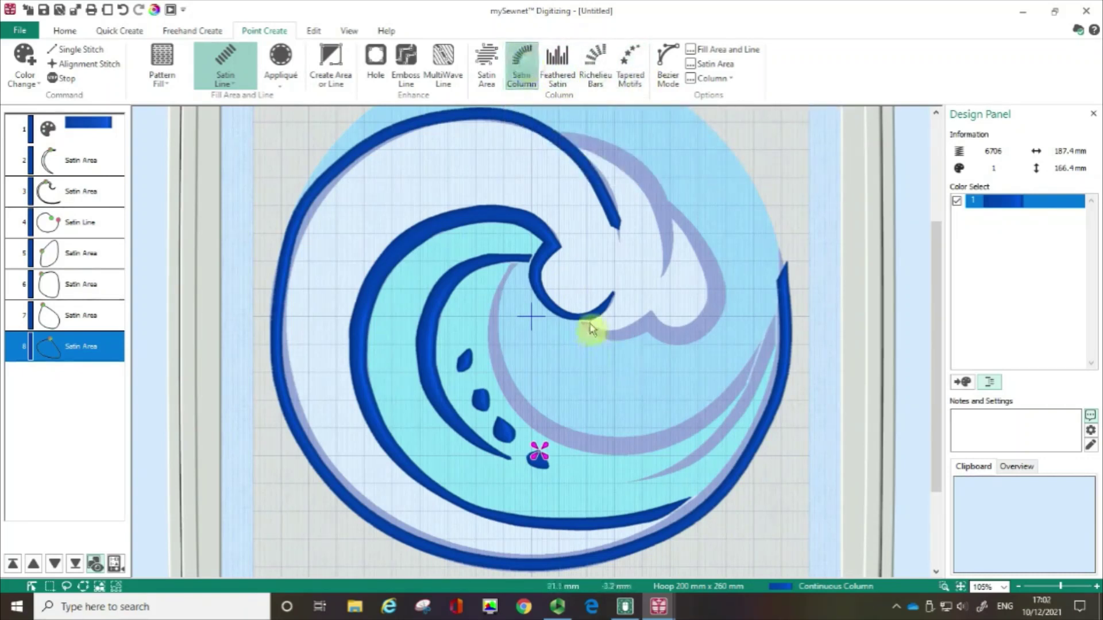
left_click(944, 589)
left_click(944, 590)
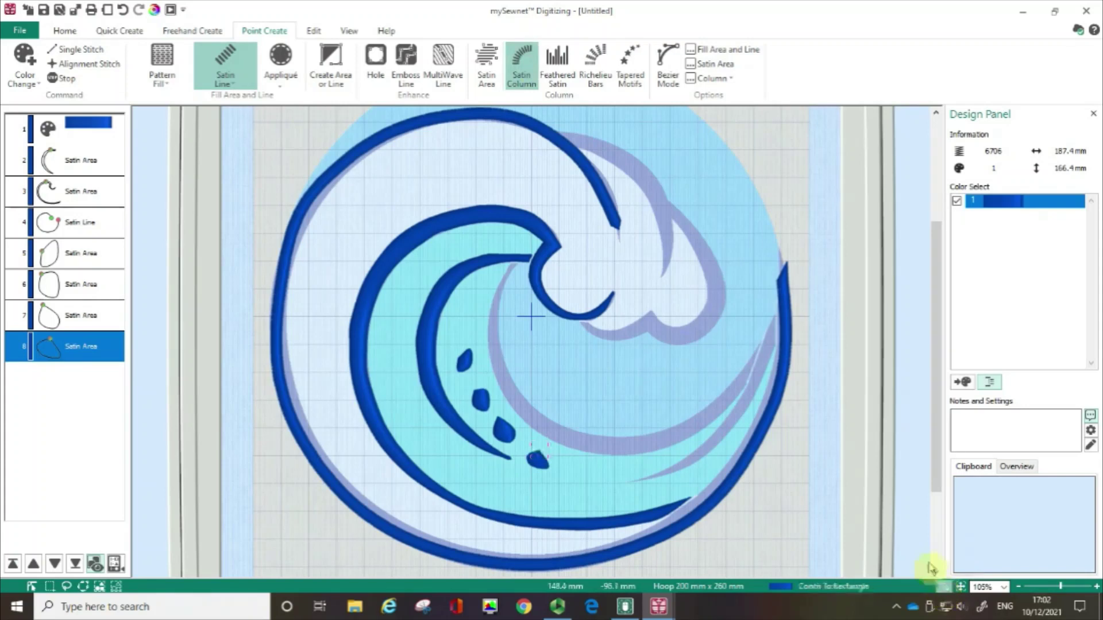
left_click_drag(547, 119, 732, 364)
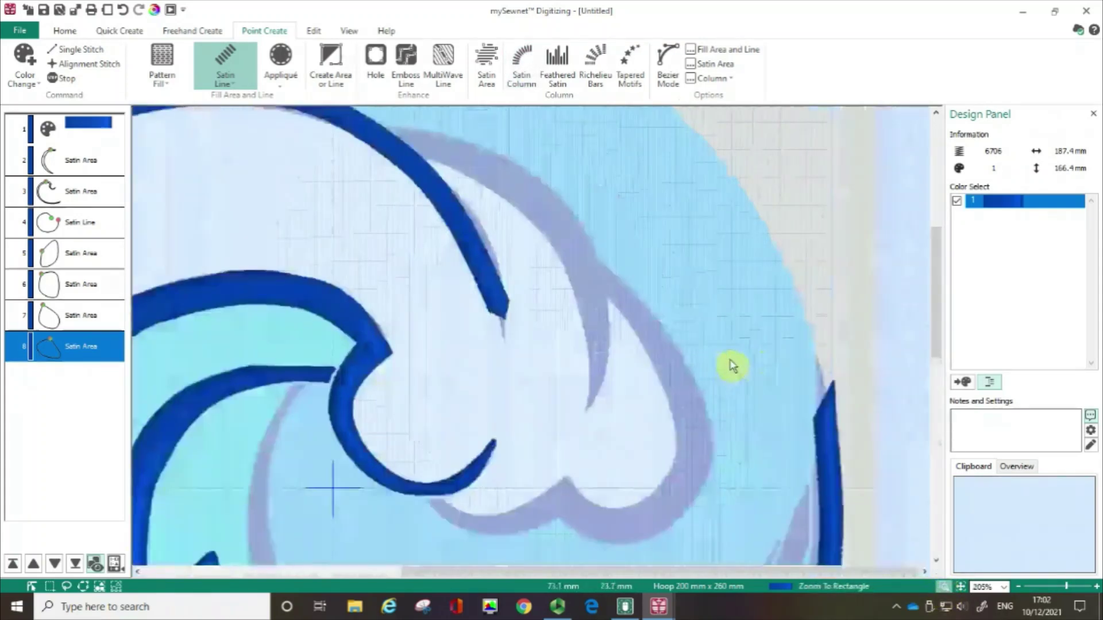
left_click(521, 66)
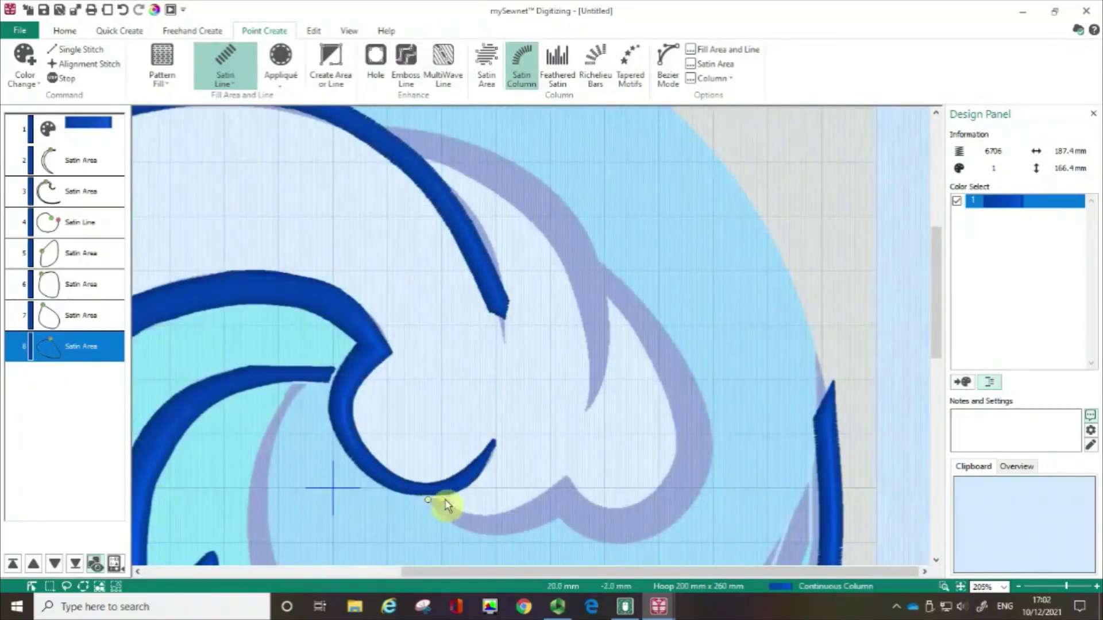
left_click(441, 500)
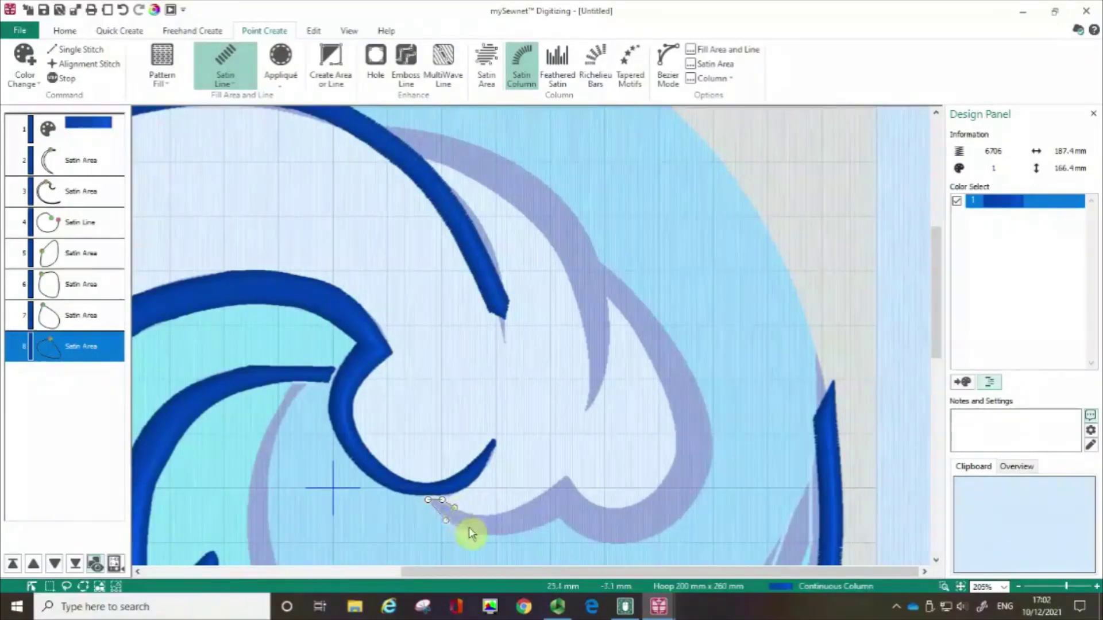
Extend the satin column with alternating points on the outer and inner edges of the foam's first lower scallop.
left_click(470, 532)
left_click(472, 515)
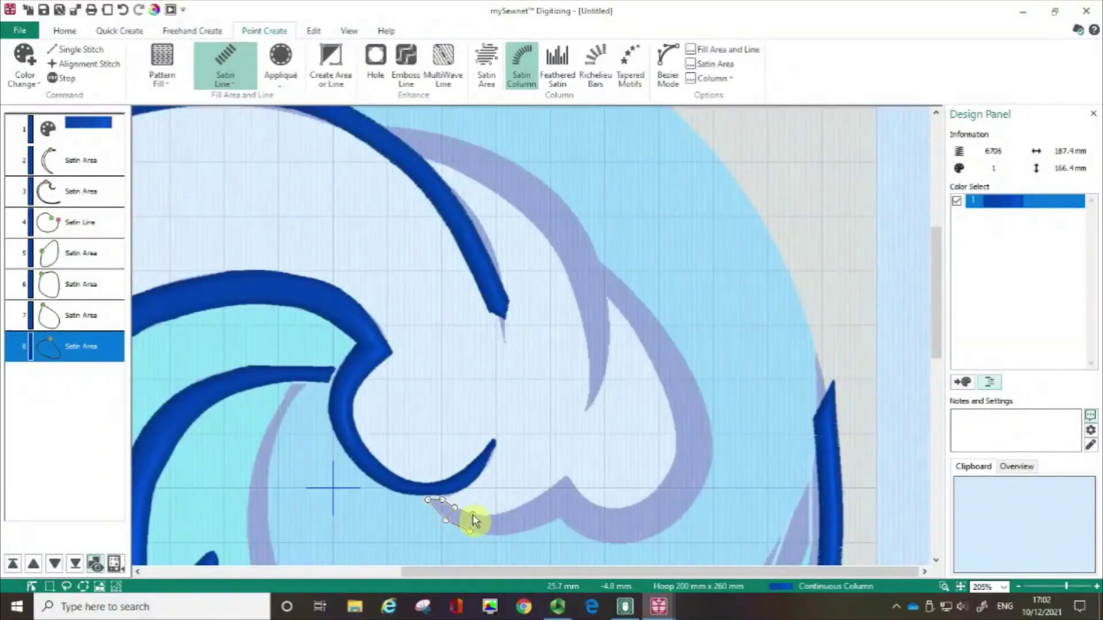
left_click(492, 535)
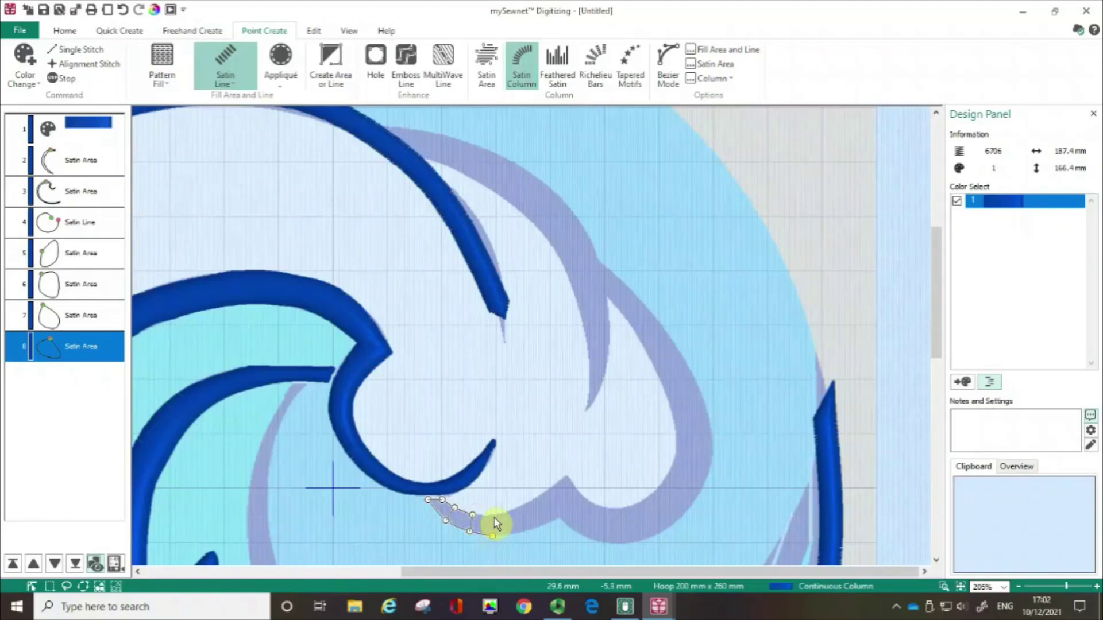
left_click(491, 515)
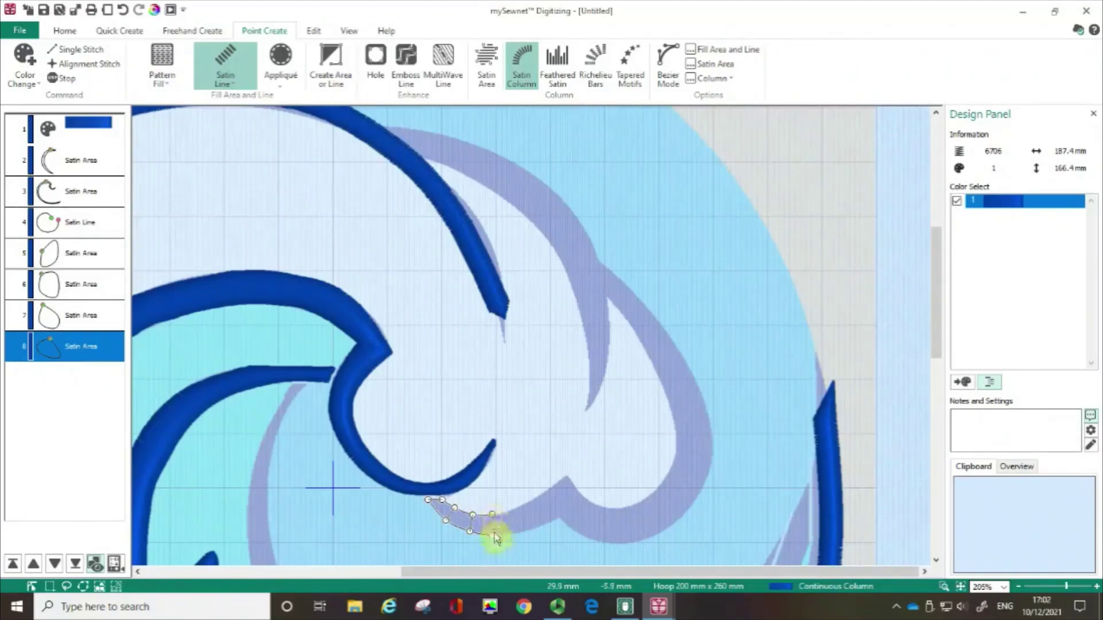
left_click(494, 533)
left_click(452, 520)
left_click(516, 534)
left_click(513, 509)
Continue the satin column along the rest of the first lower scallop and around the pointed notch between the two scallops.
left_click(551, 523)
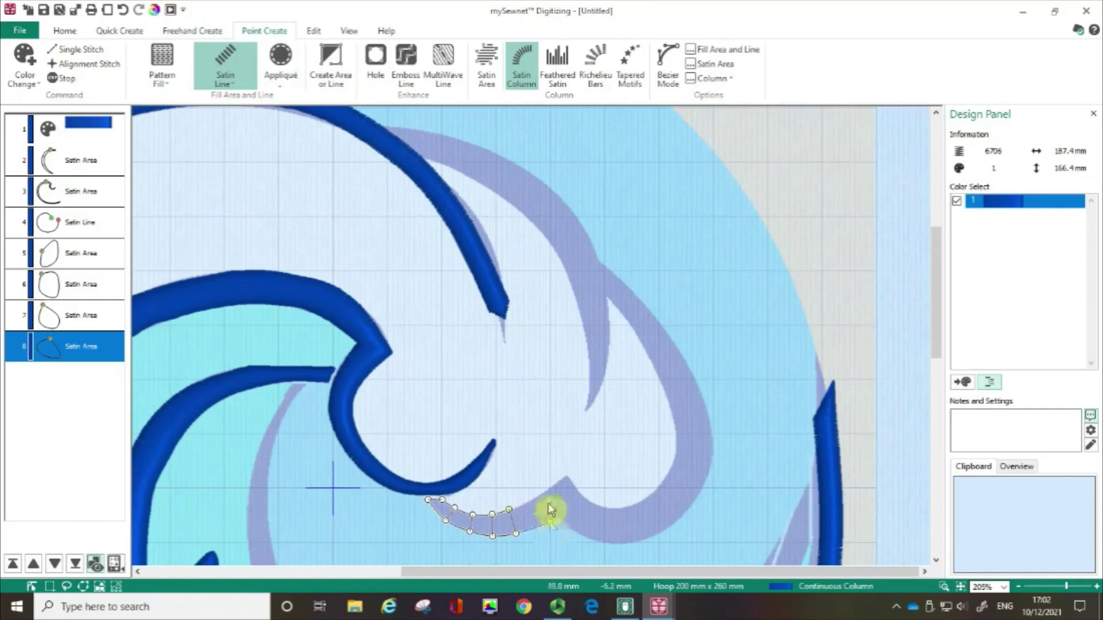
left_click(540, 495)
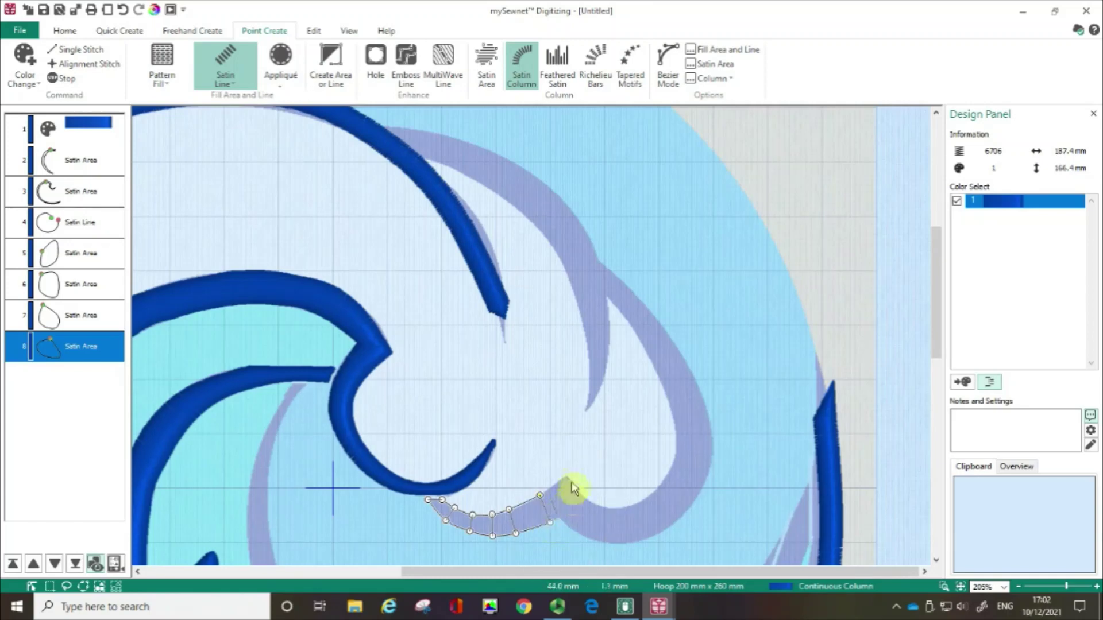
left_click(559, 518)
left_click(566, 478)
left_click(568, 526)
left_click(581, 497)
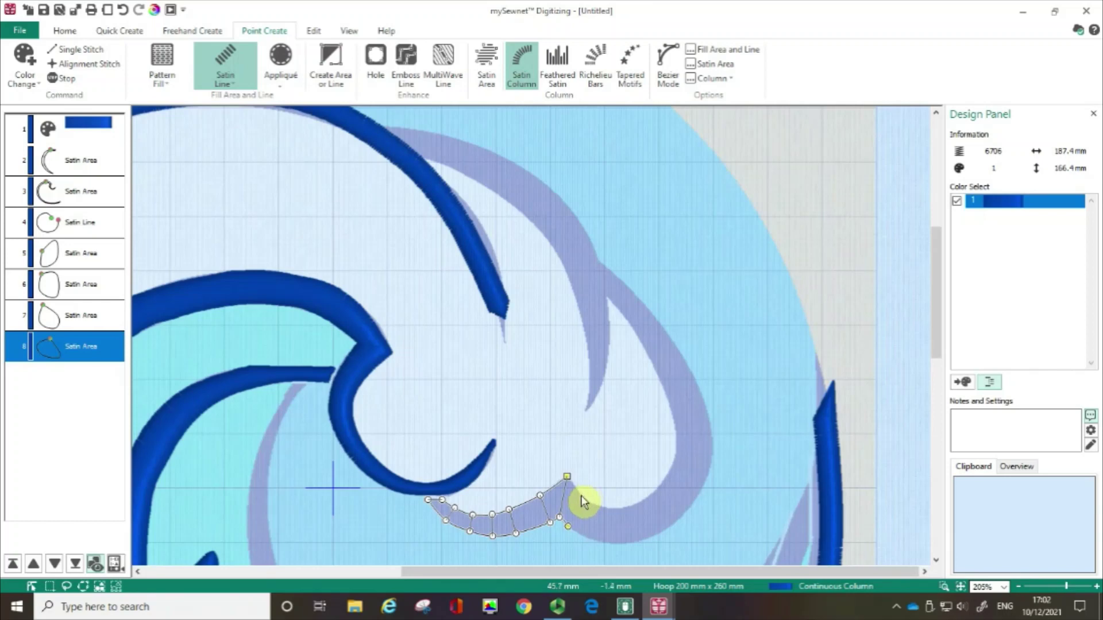
Extend the satin column with alternating outer and inner points around the underside of the second, larger foam scallop.
left_click(586, 536)
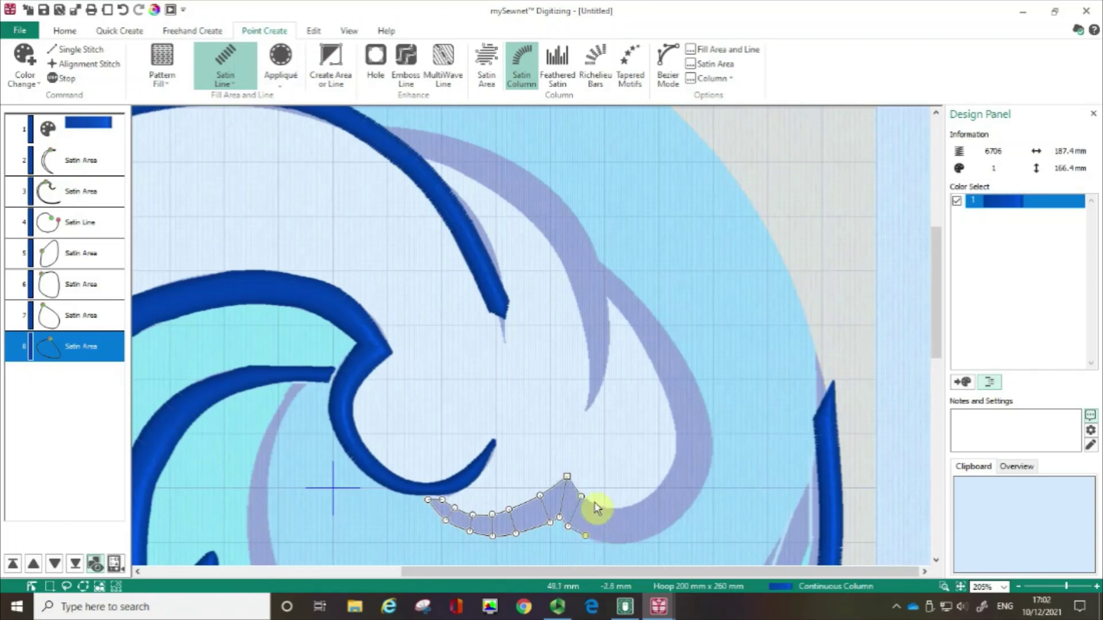
left_click(618, 545)
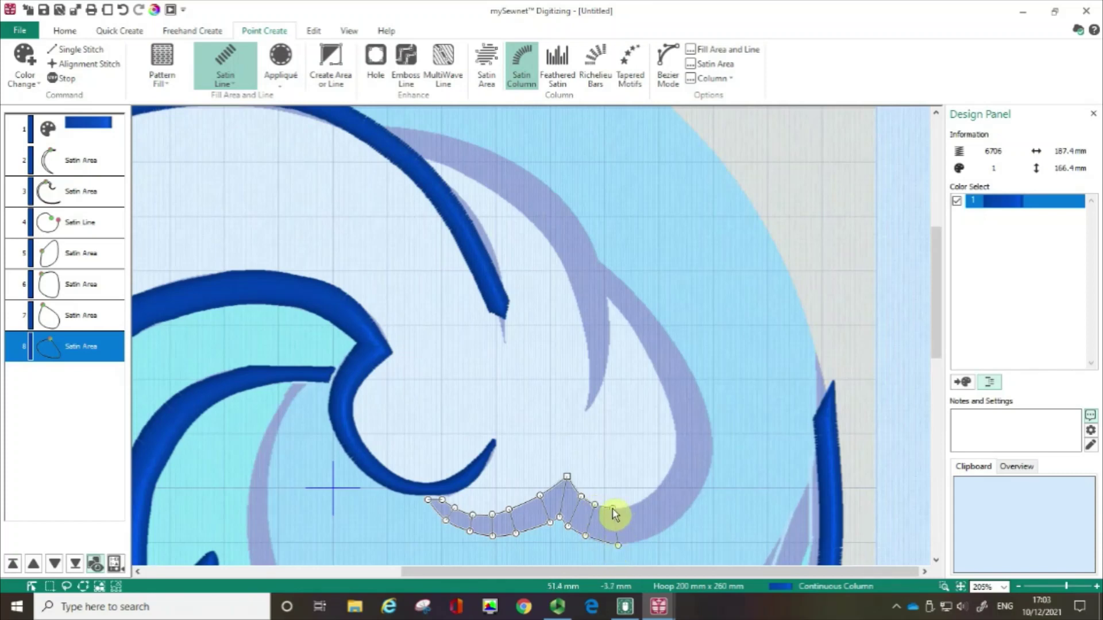
left_click(659, 533)
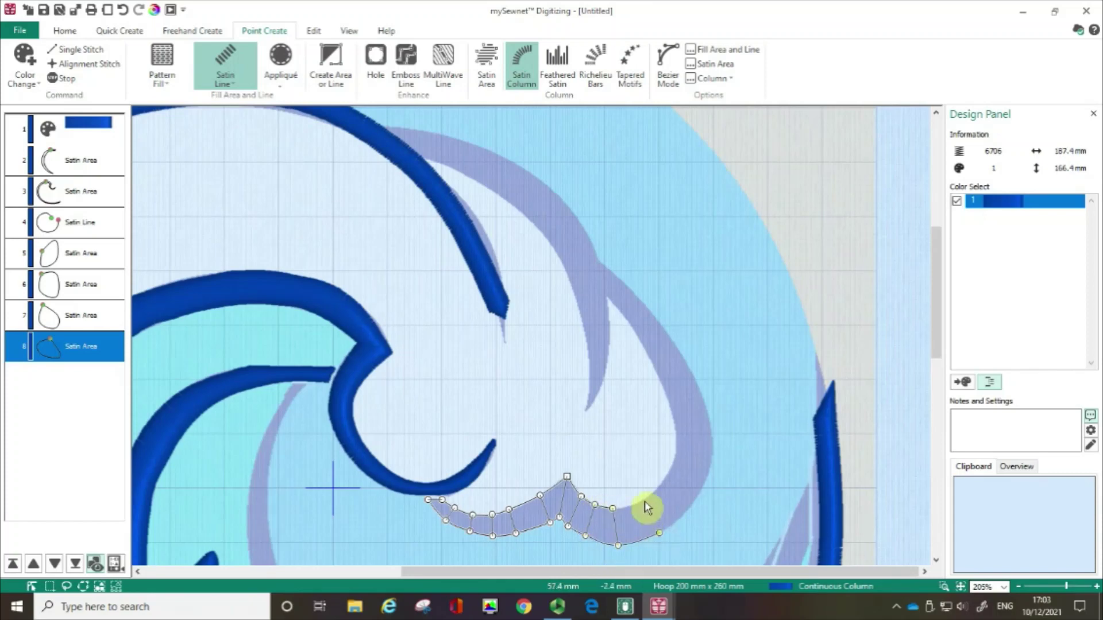
left_click(645, 502)
left_click(693, 502)
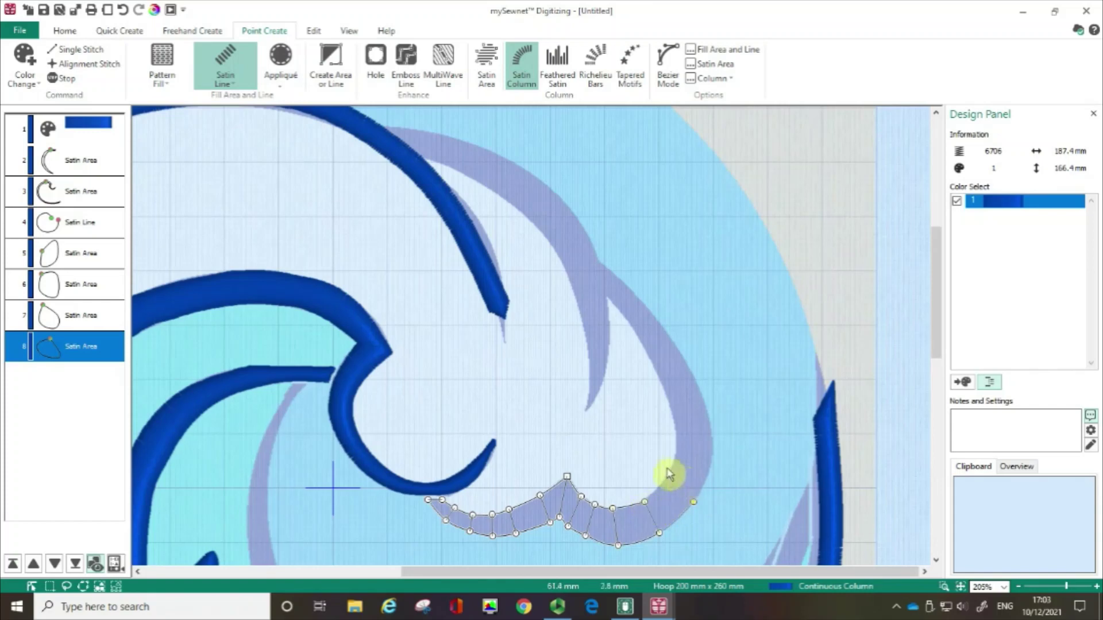
left_click(664, 479)
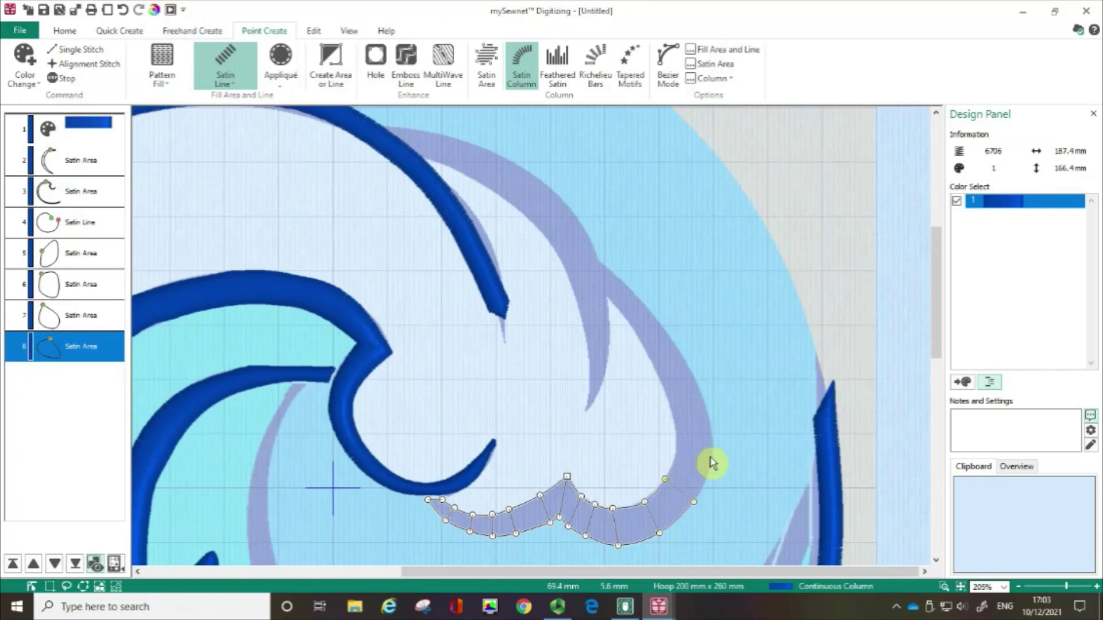
Carry the satin column up the outer side of the large scallop with point pairs matching the purple outline's width.
left_click(713, 452)
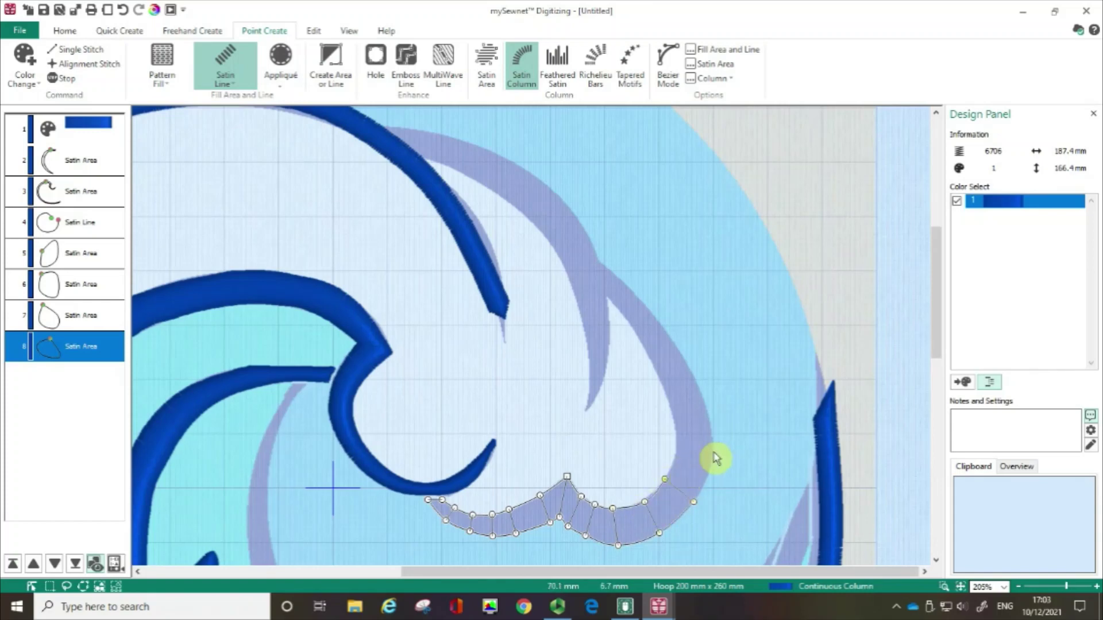
left_click(676, 443)
left_click(699, 394)
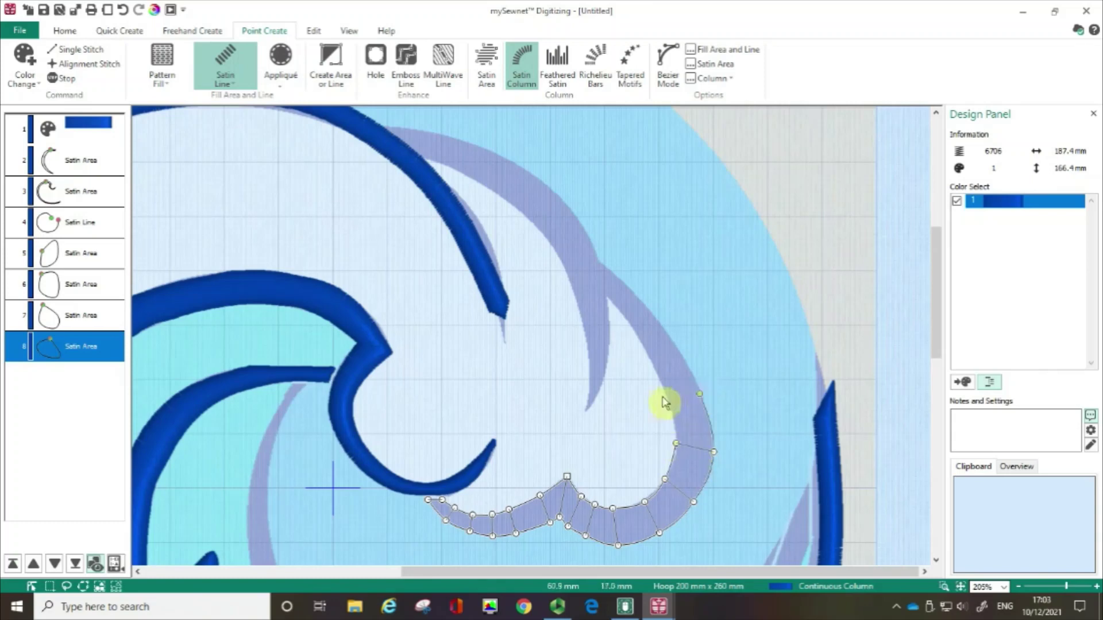
left_click(666, 395)
left_click_drag(666, 394, 672, 407)
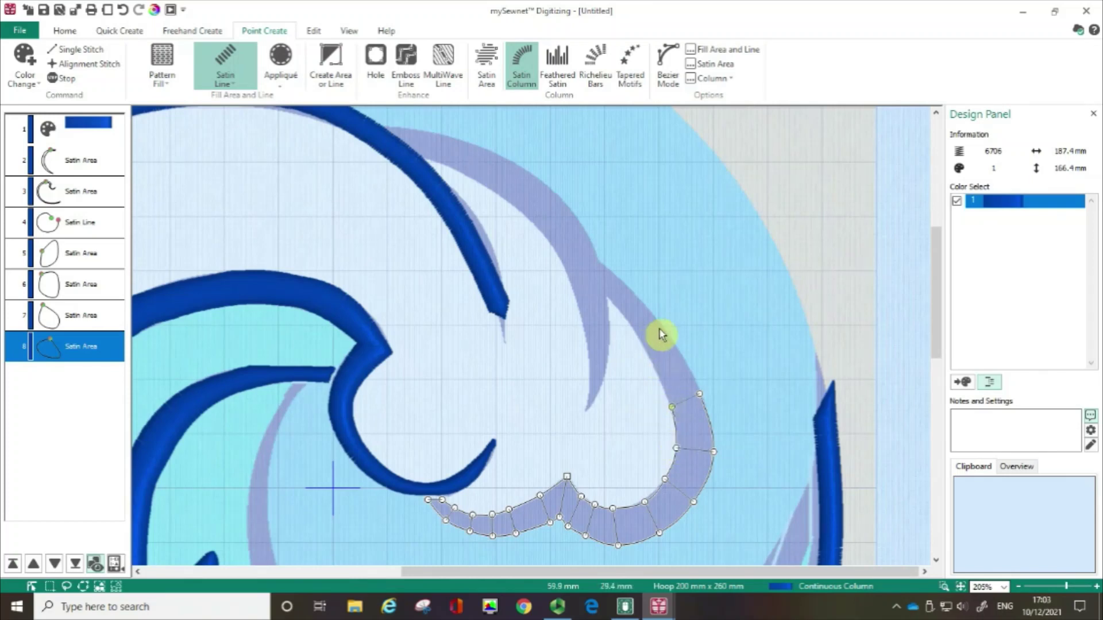
left_click(675, 350)
left_click(652, 361)
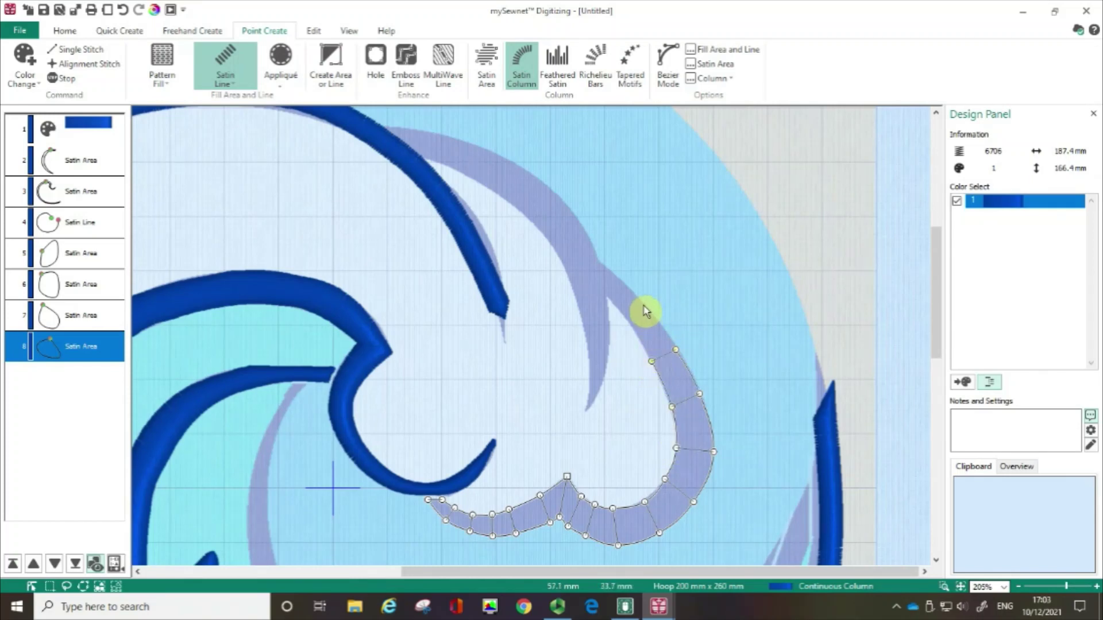
Taper the satin column to its end where the scallop's outline meets the foam's upper arc, and finish the column.
left_click(628, 321)
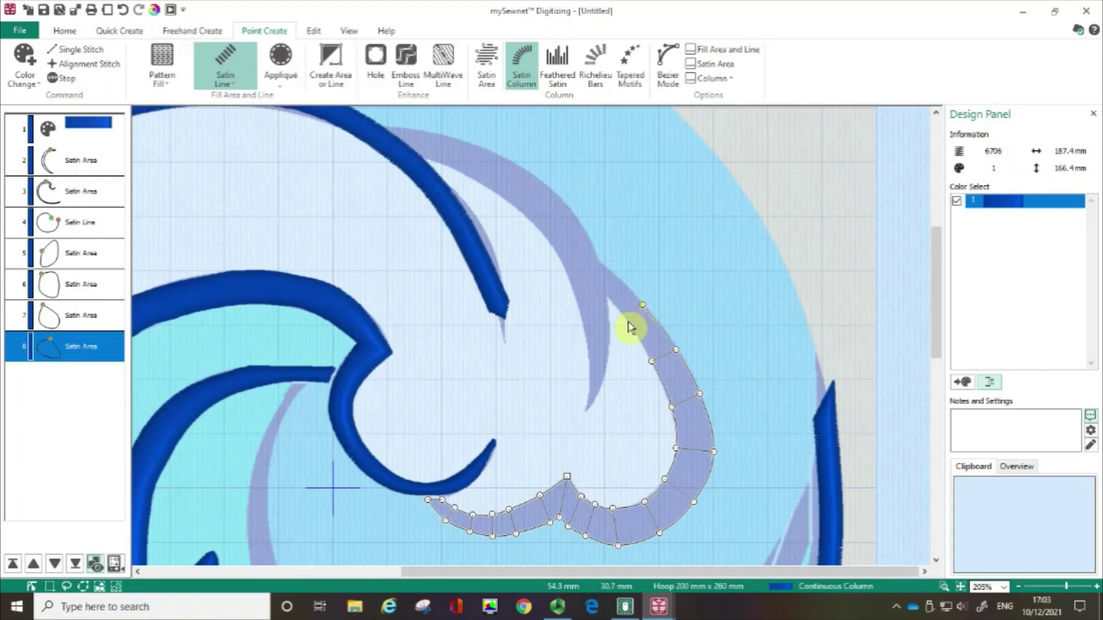
left_click(608, 269)
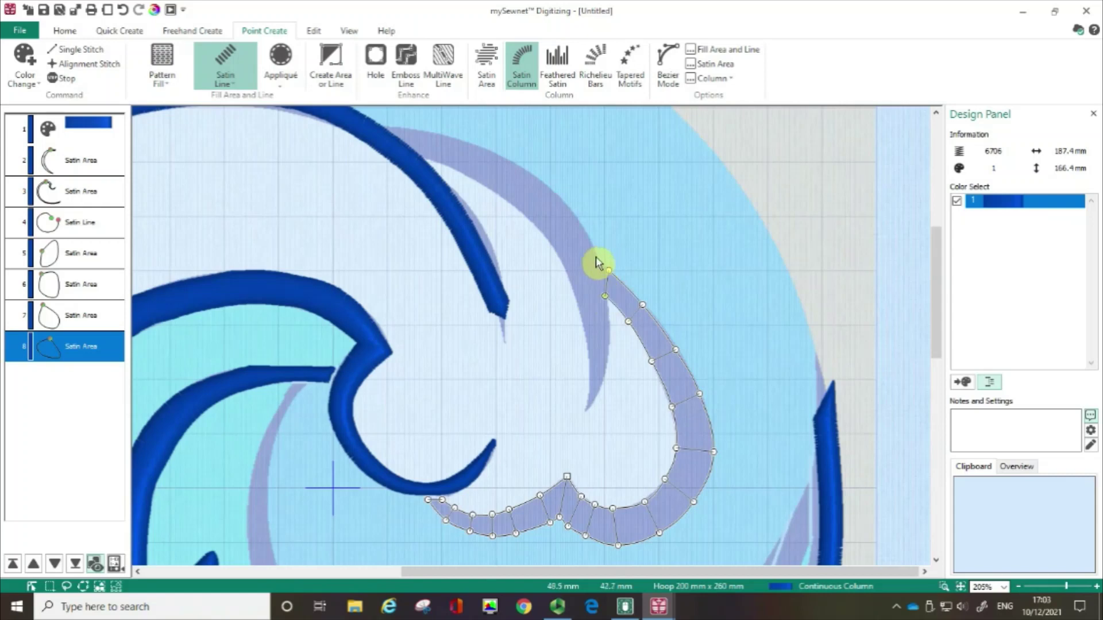
left_click(602, 292)
left_click(596, 260)
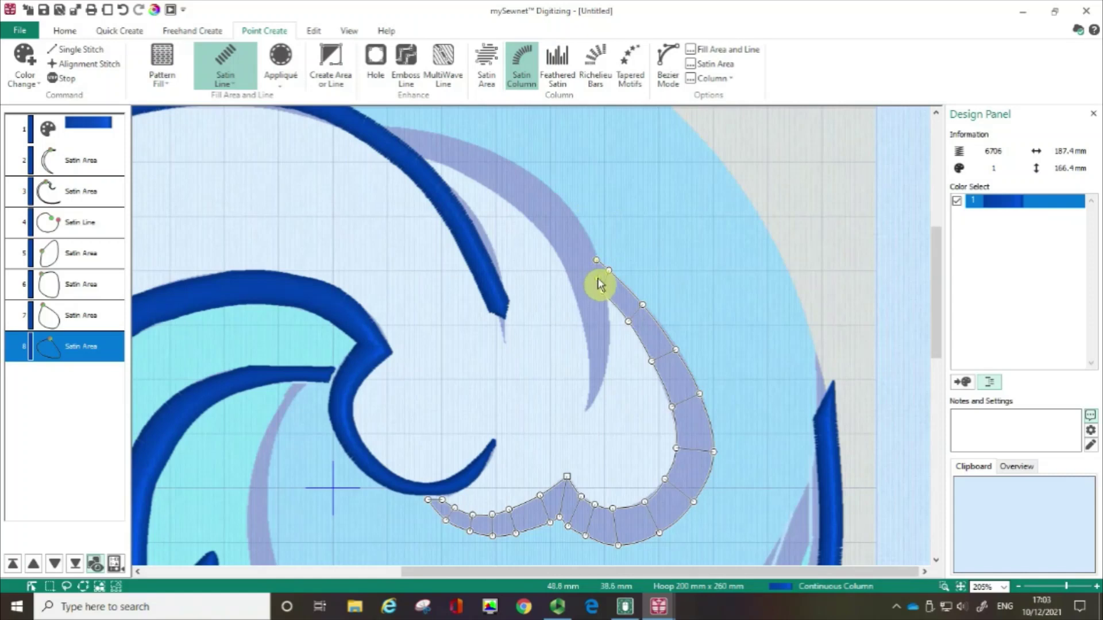
key("Return")
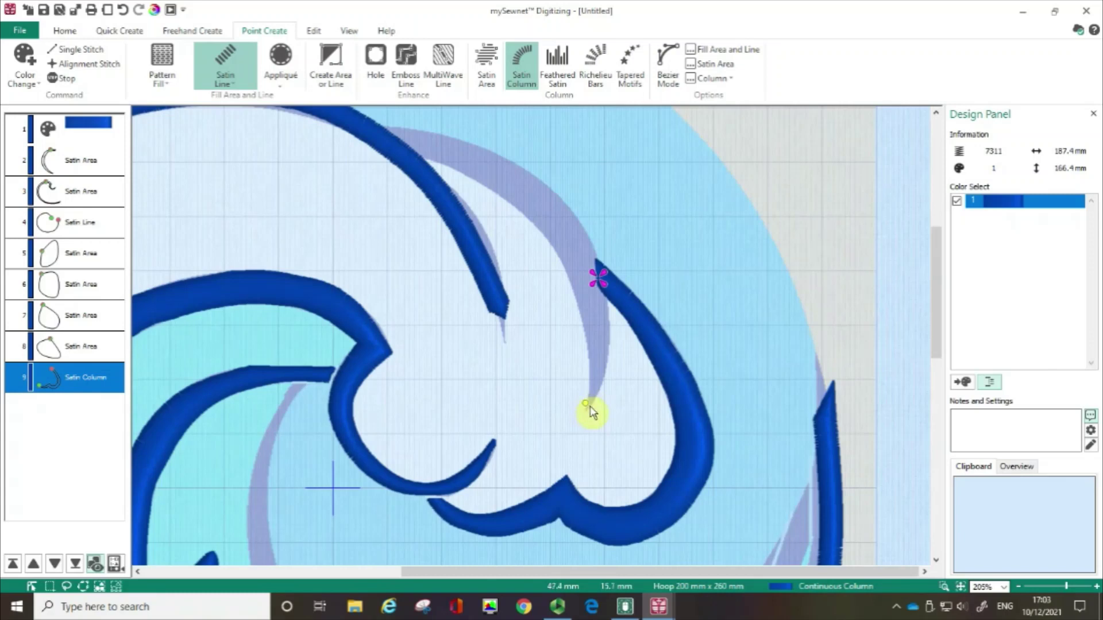
Start a second Satin Column at the lower pointed tip of the foam's upper purple arc, with point pairs widening upward.
left_click(517, 64)
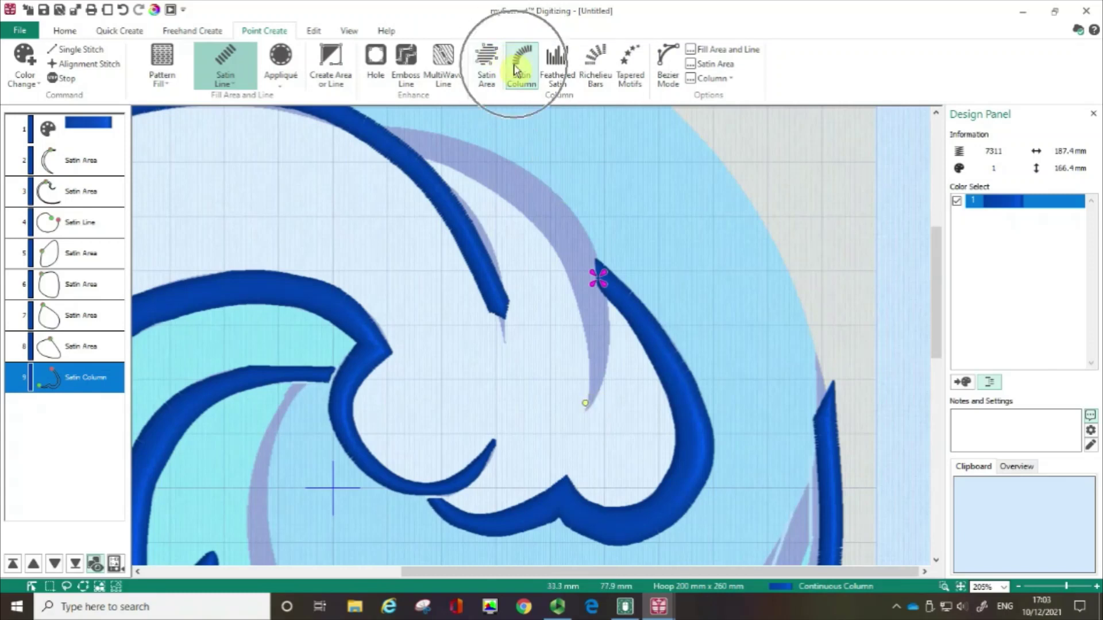
left_click(588, 388)
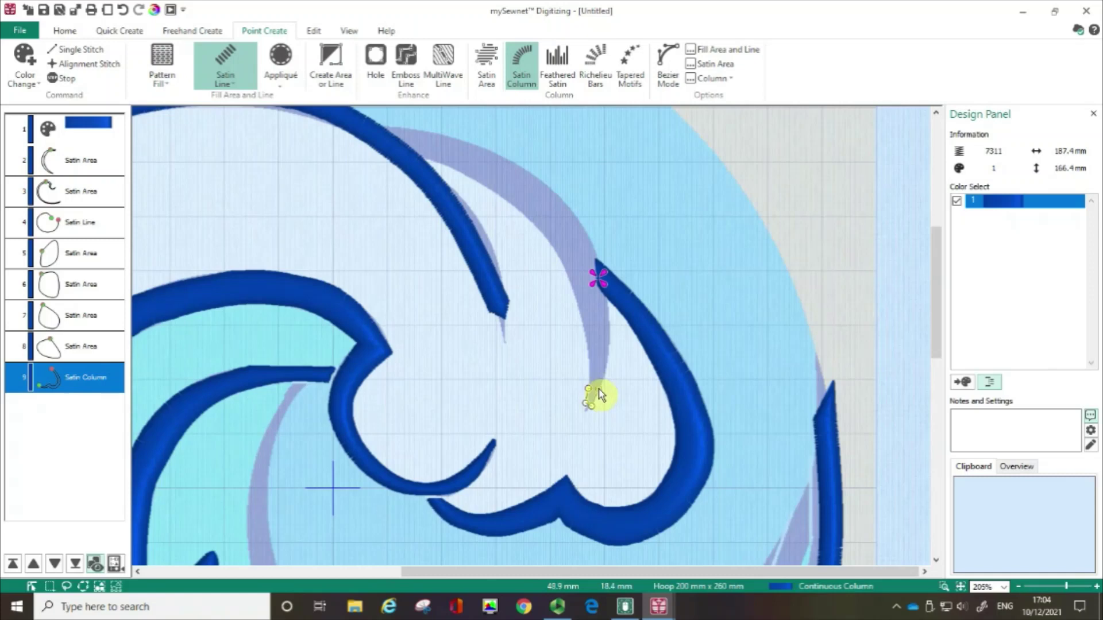
left_click(599, 389)
left_click(608, 359)
left_click(588, 360)
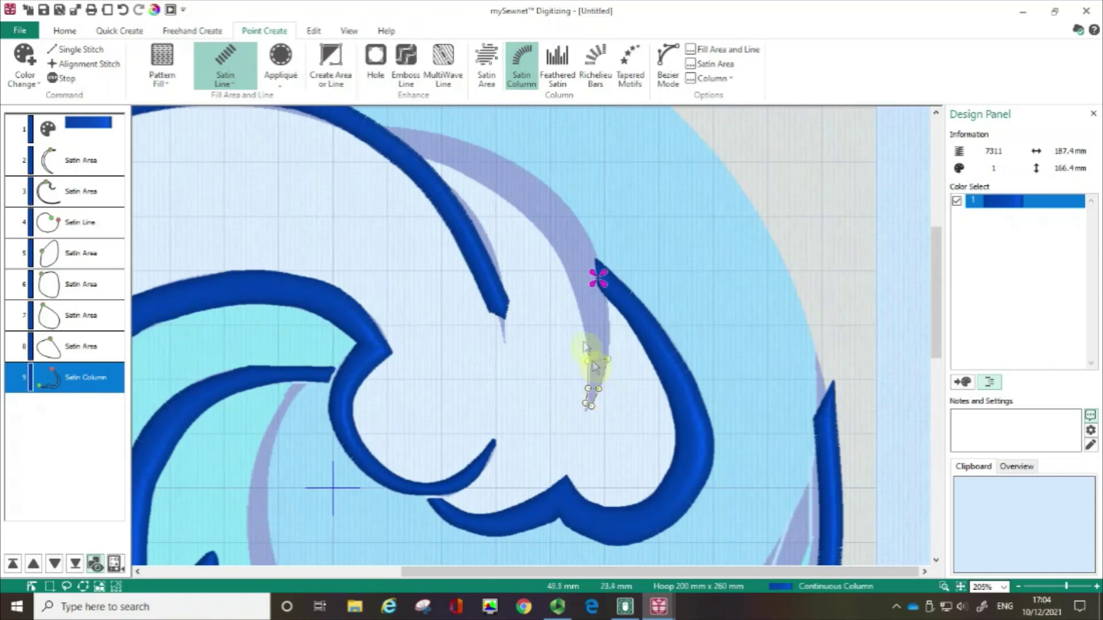
Extend the second satin column up the purple arc, past the end of the first column, with alternating outer and inner points.
left_click(609, 319)
left_click(572, 292)
left_click(604, 280)
left_click(557, 257)
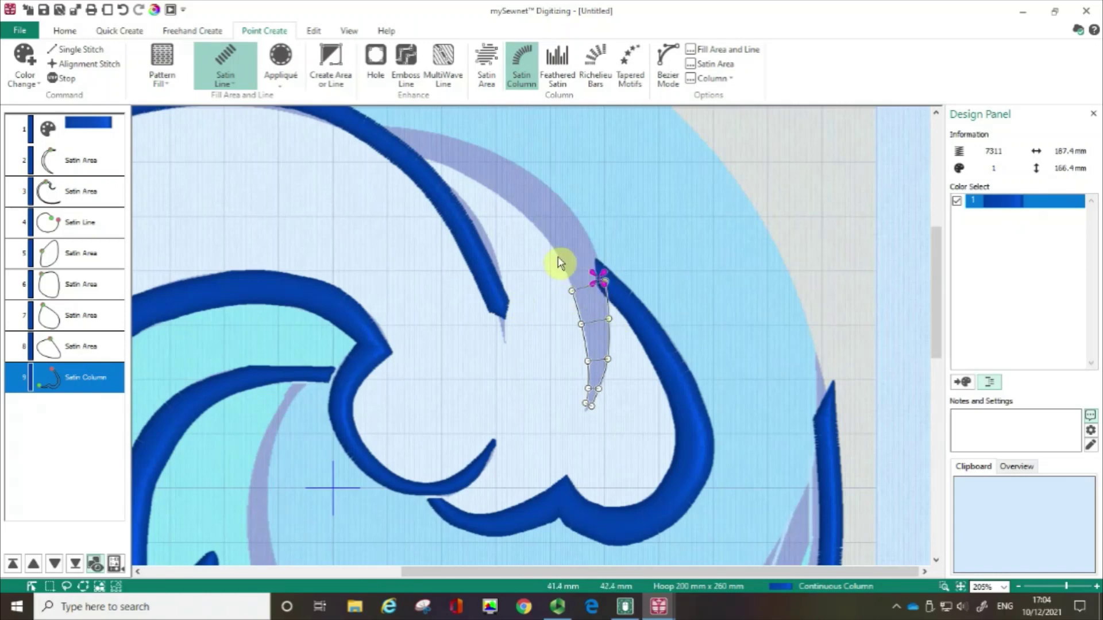
left_click(583, 230)
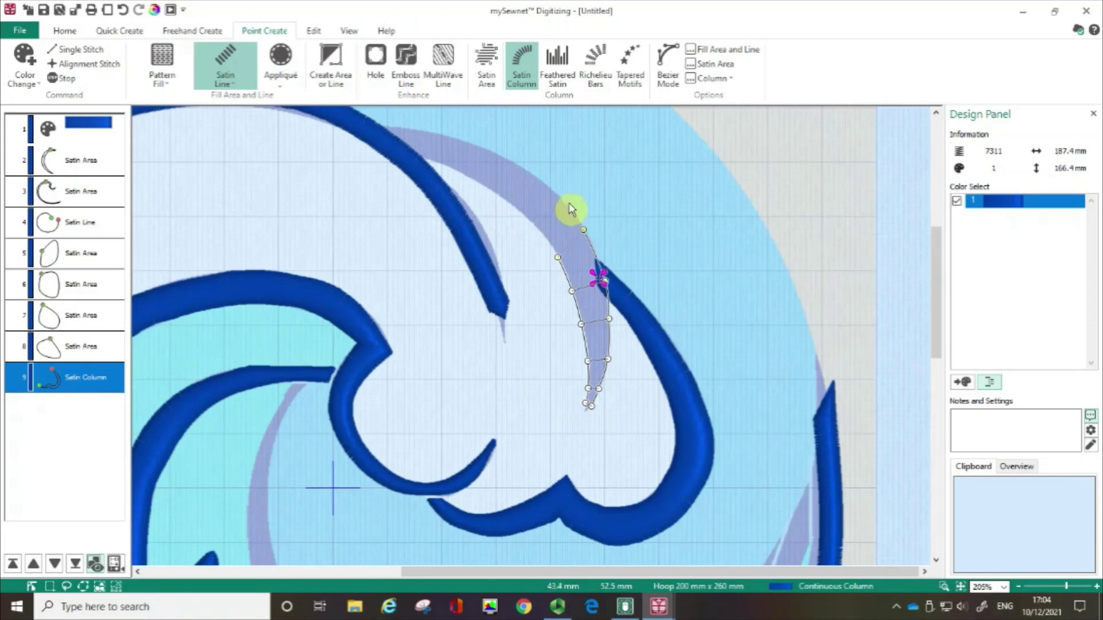
left_click(529, 223)
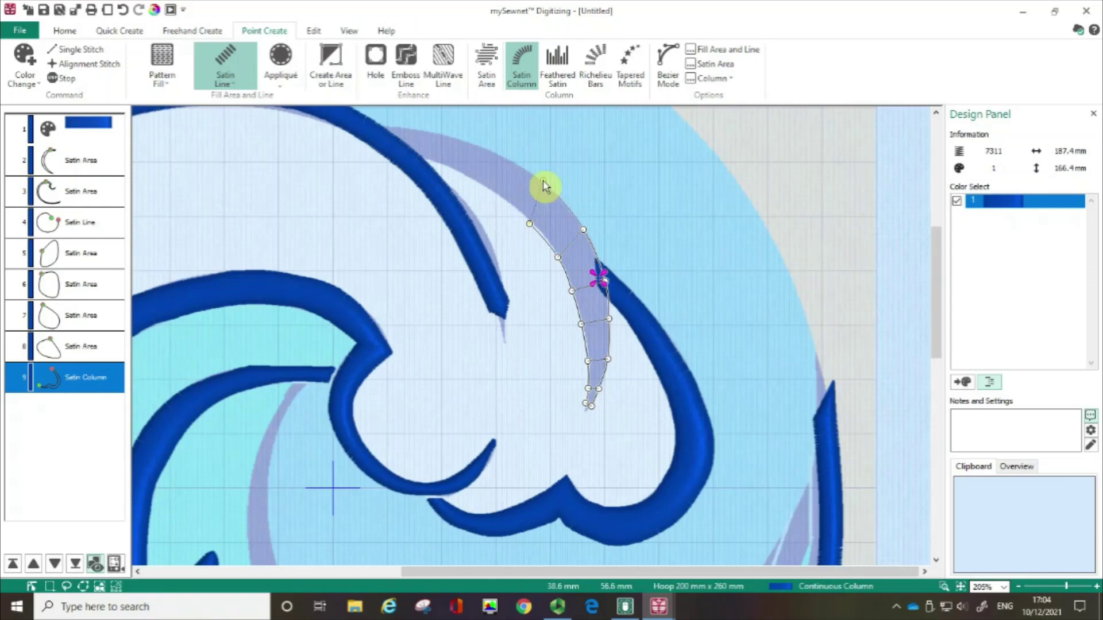
Complete the second satin column along the arc's upper stretch, tapering it over the existing blue crest outline, and finish it.
left_click(544, 183)
left_click(487, 189)
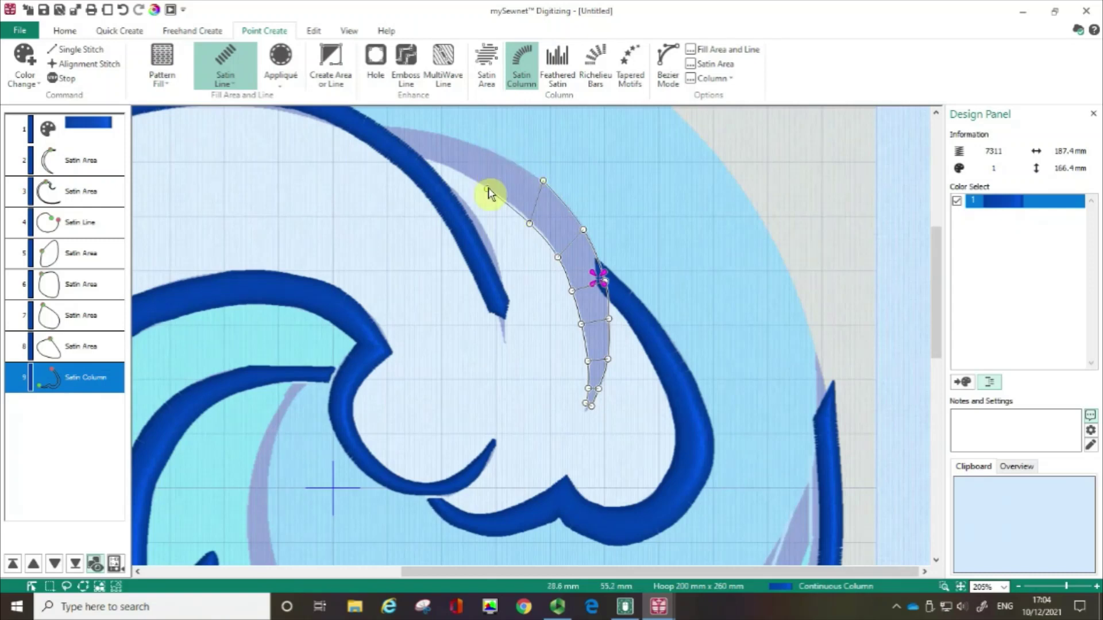
left_click(499, 155)
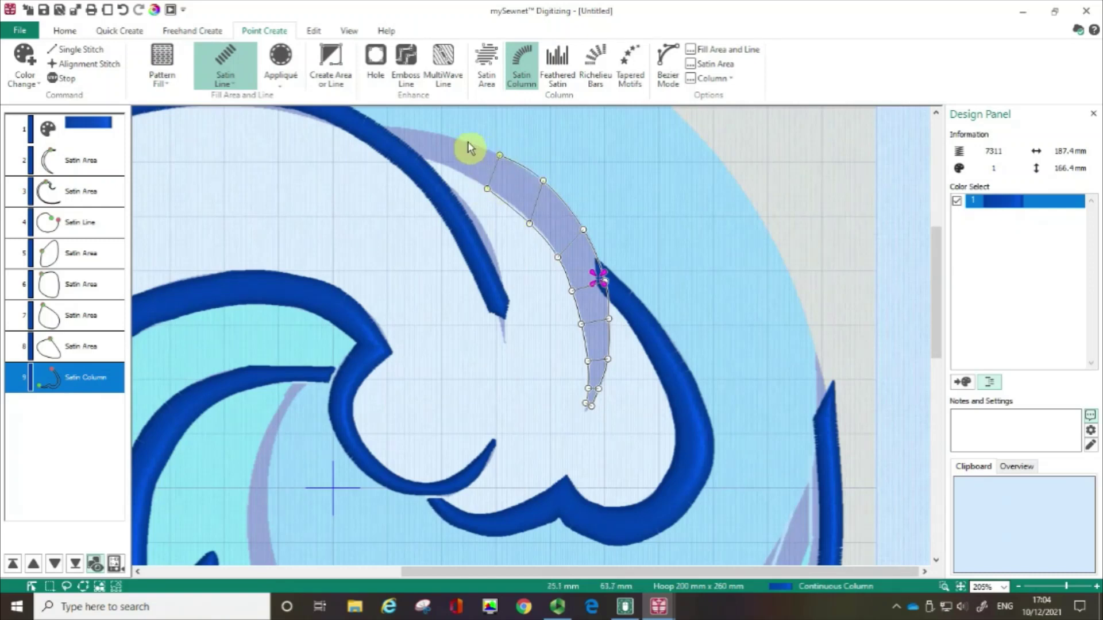
left_click(446, 166)
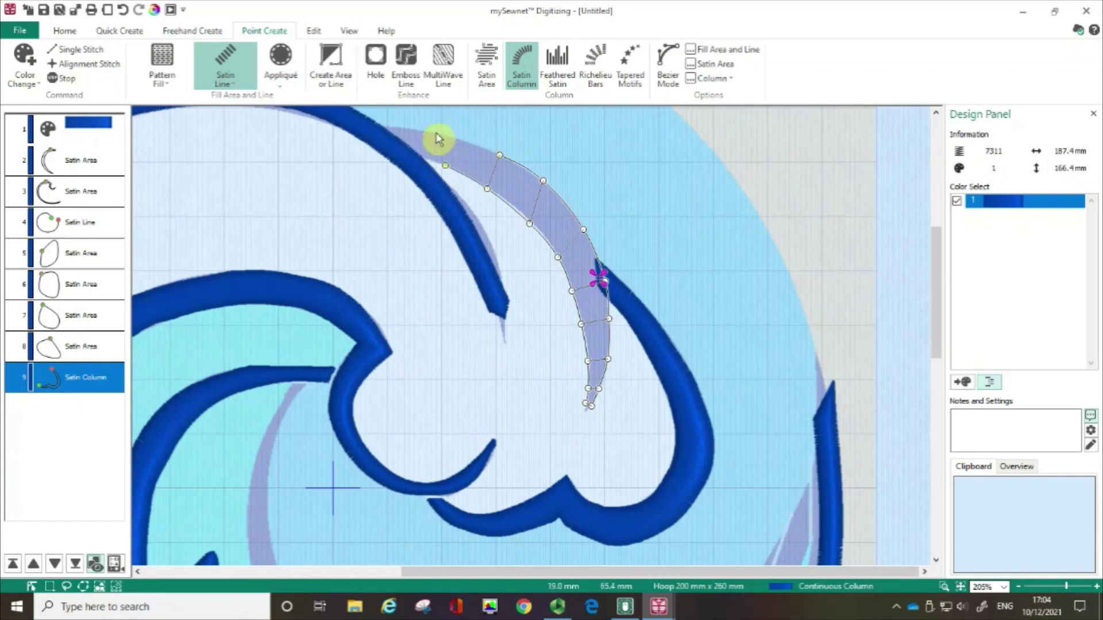
left_click(448, 137)
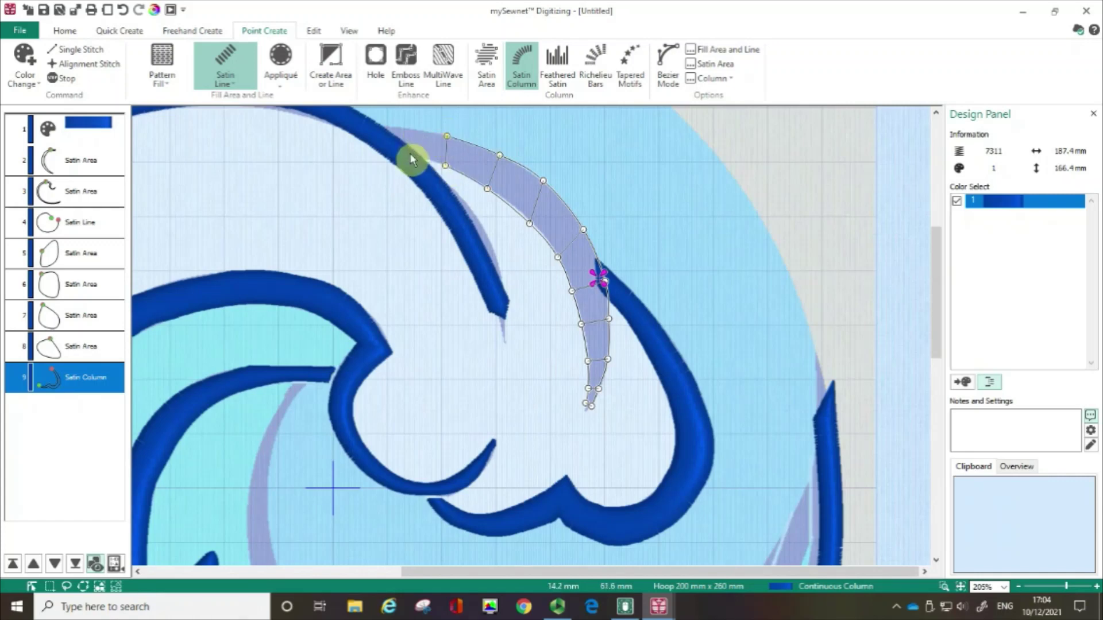
left_click(411, 154)
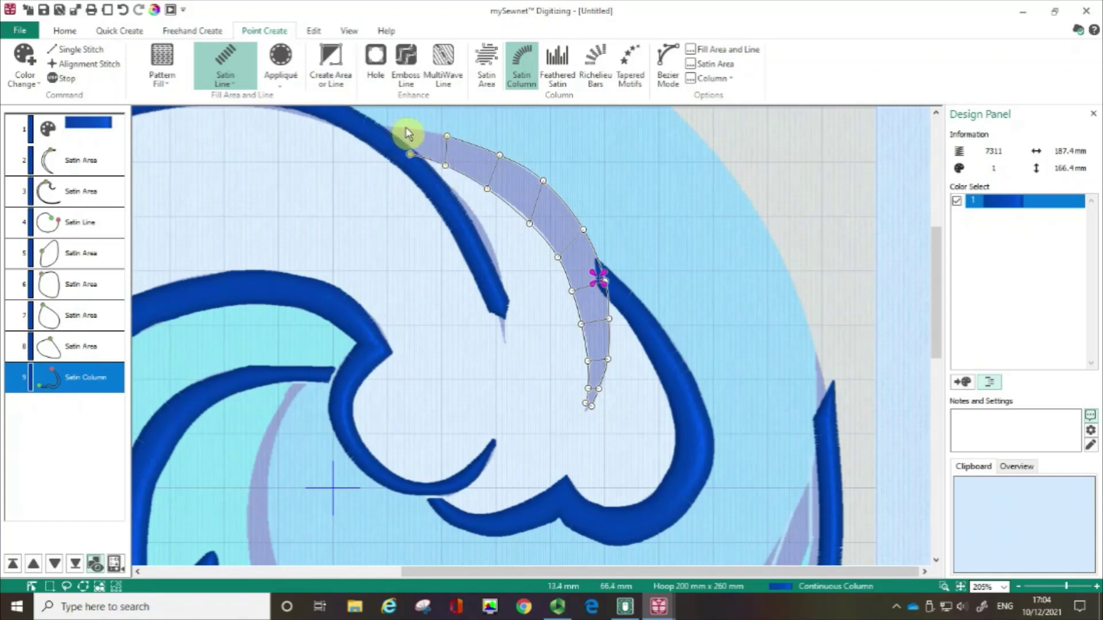
left_click(408, 128)
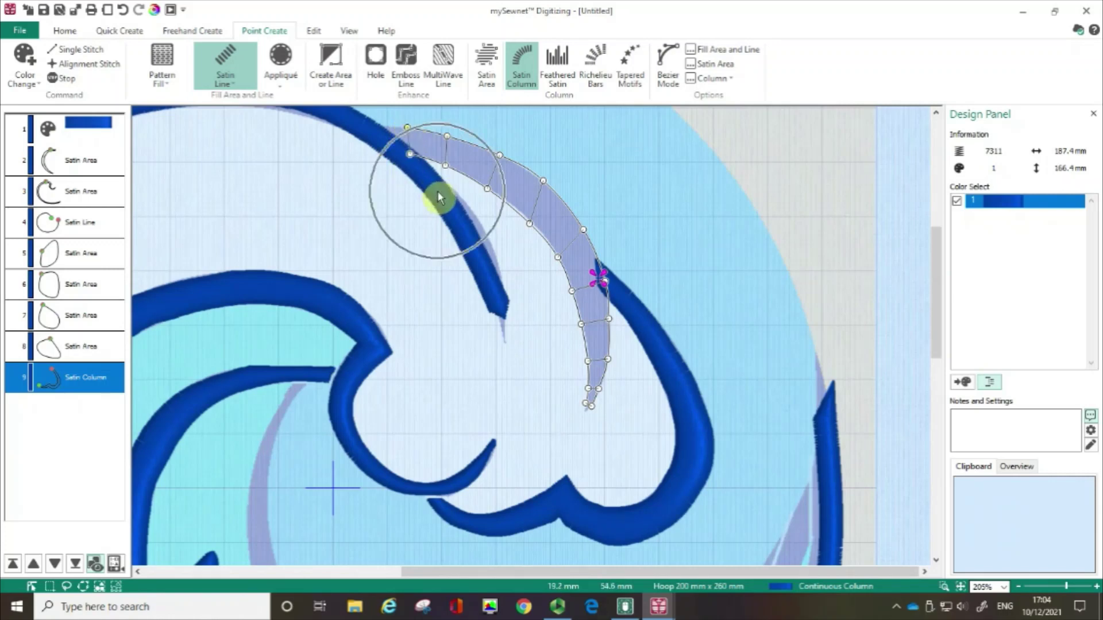
left_click(389, 145)
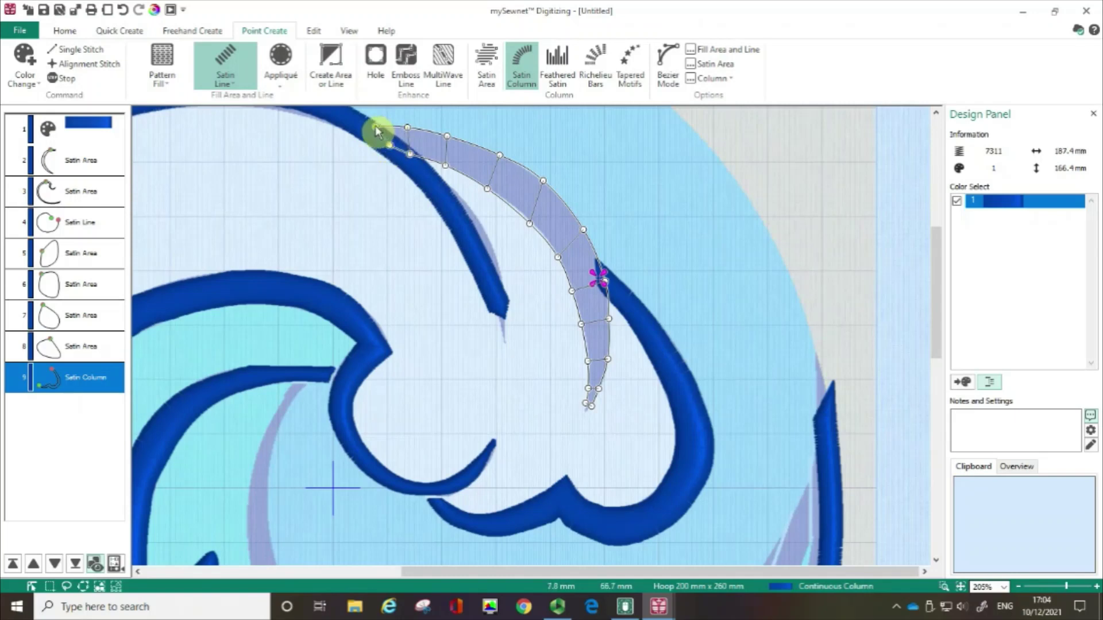
key("Return")
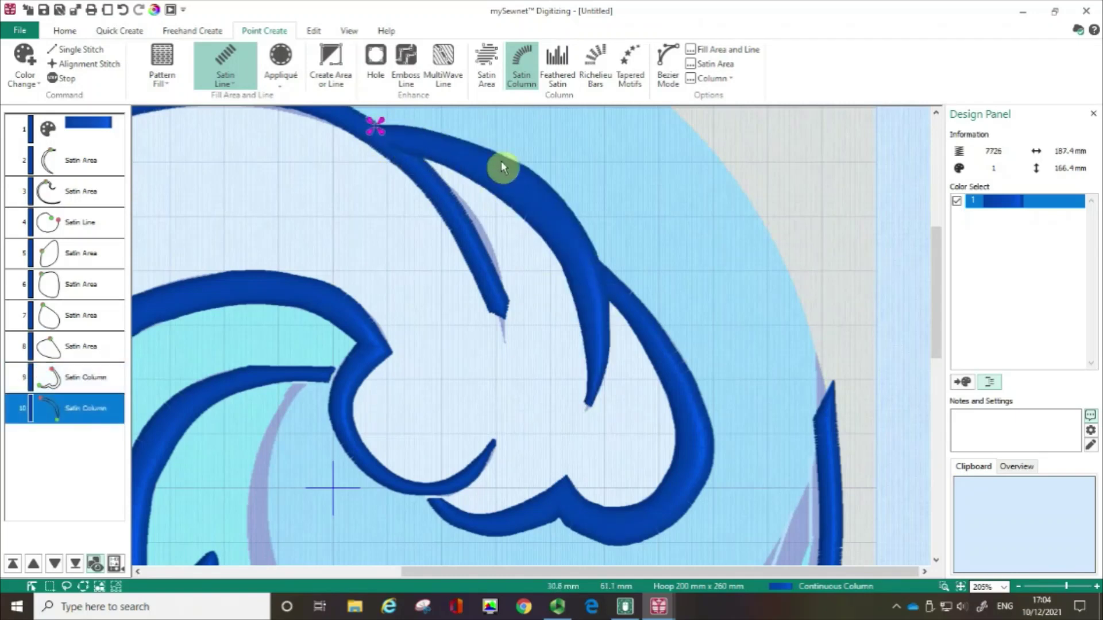
left_click(598, 280)
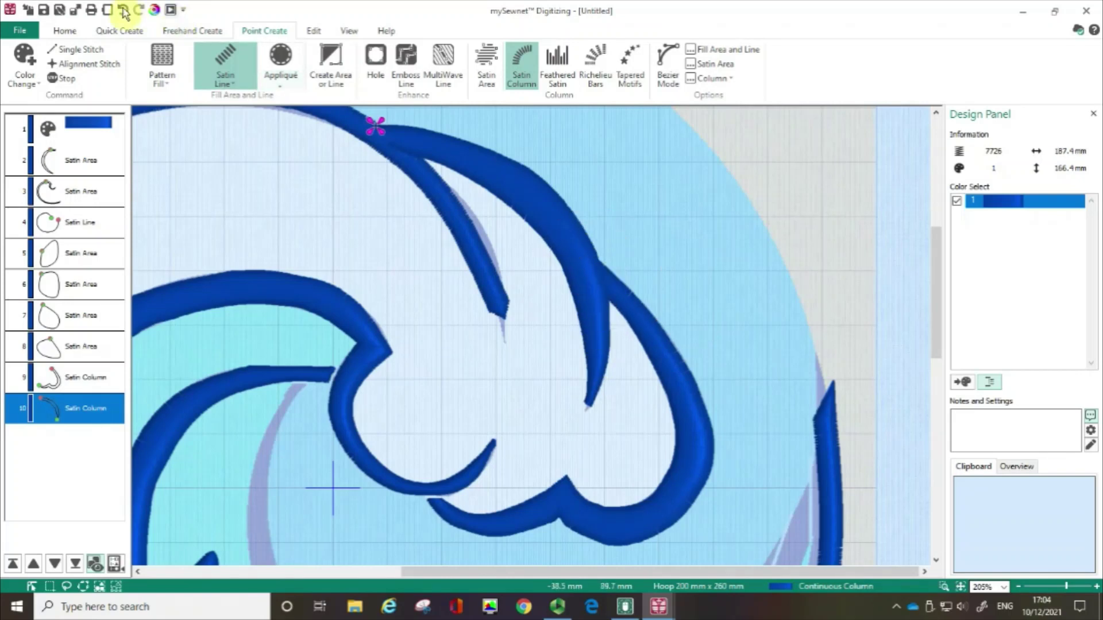
Preview the design in Life View, zoomed to 118% on the foam columns and rotated in 3D to examine the stitching.
left_click(155, 11)
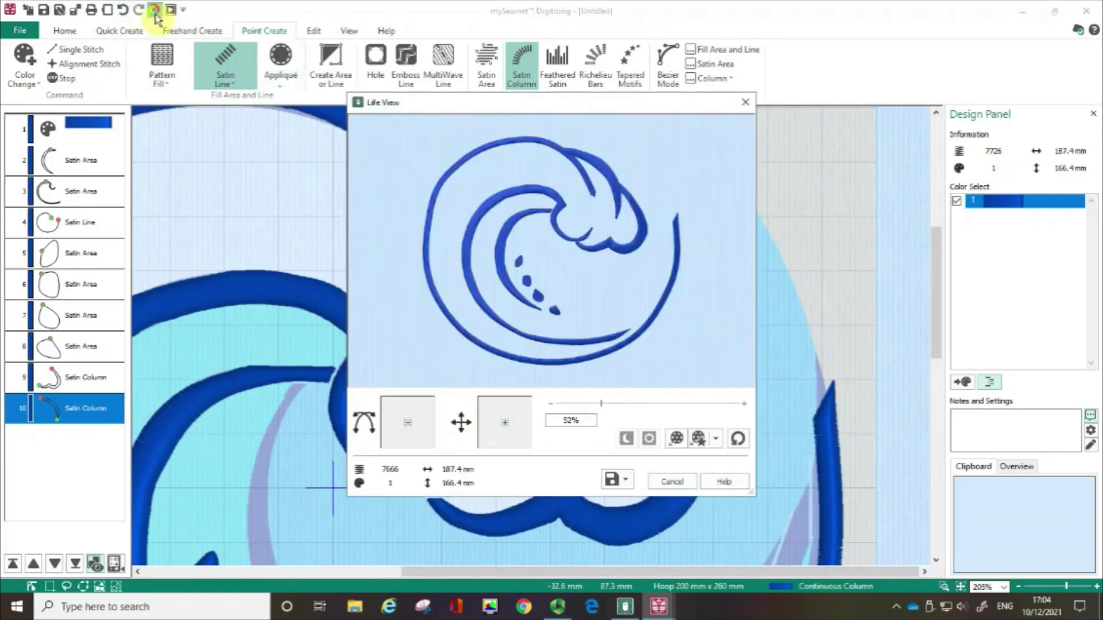
left_click_drag(600, 403, 665, 403)
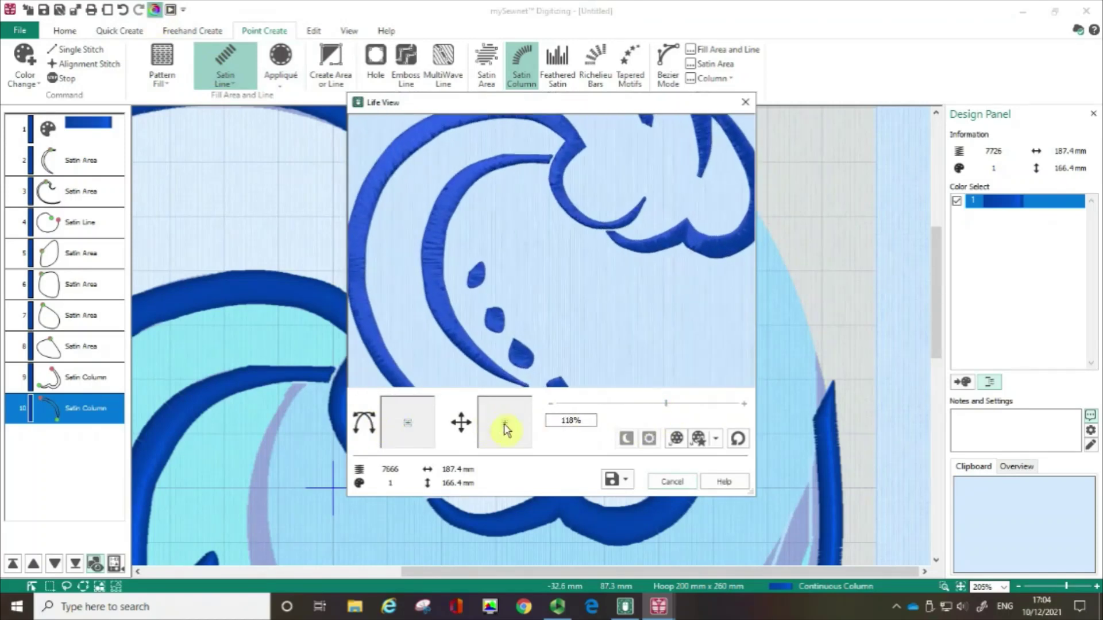
left_click_drag(505, 430, 516, 413)
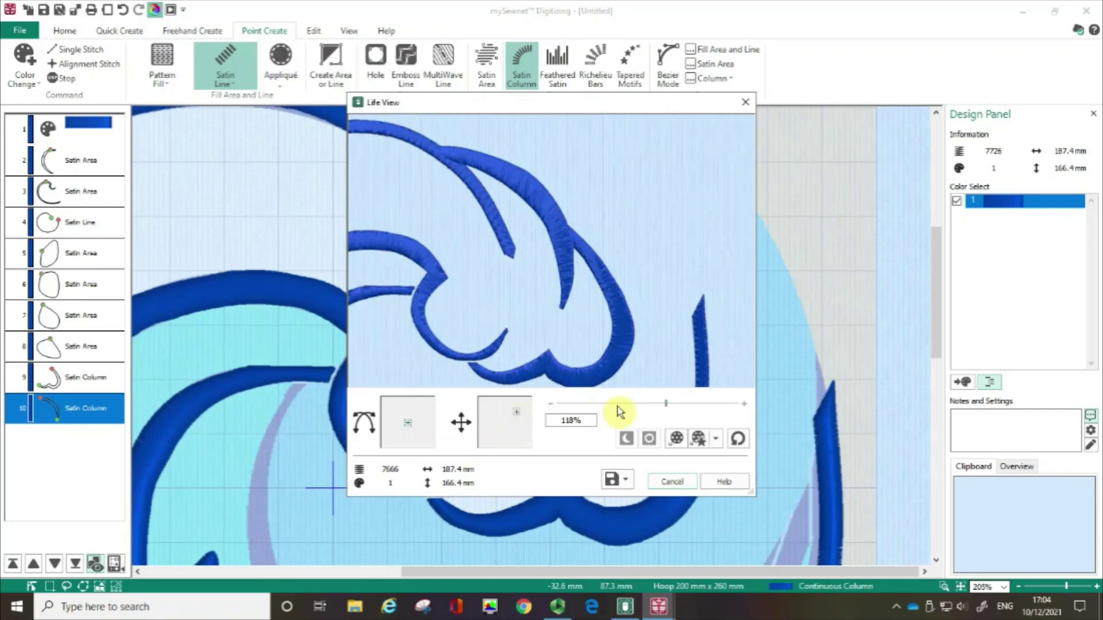
left_click_drag(406, 433, 395, 419)
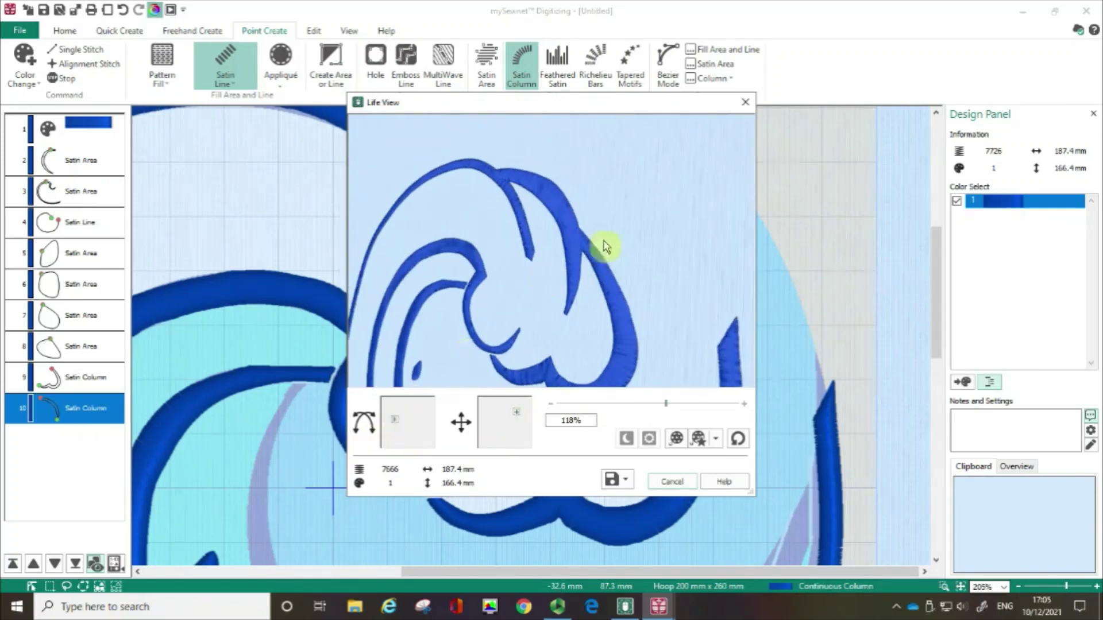
Examine the foam columns' stitching in the 3D preview and close it.
left_click(576, 240)
left_click(566, 317)
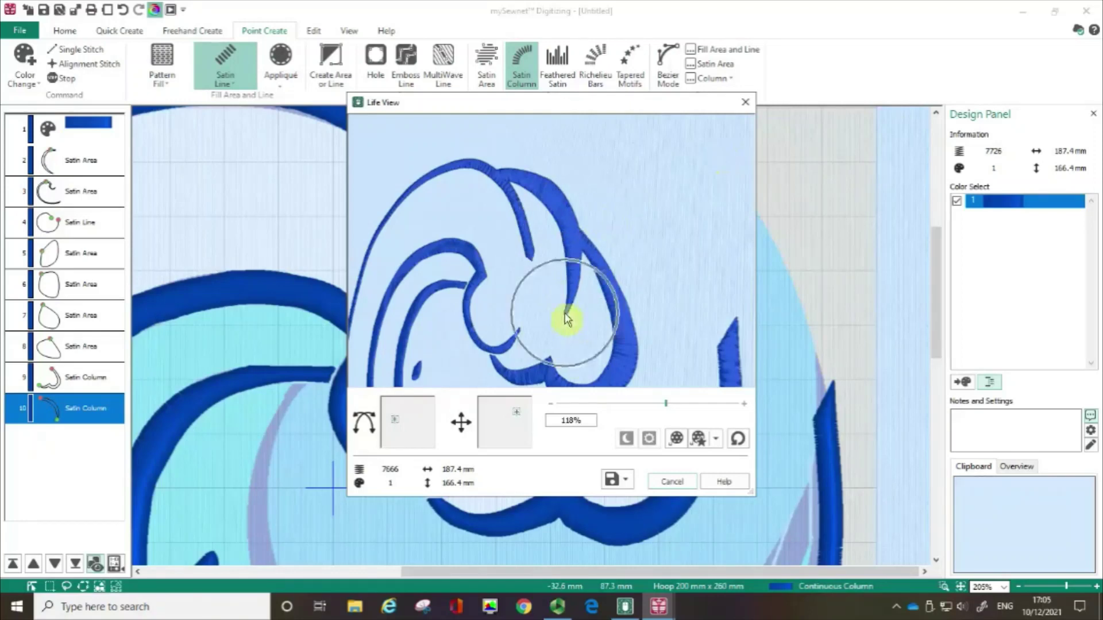
left_click(745, 104)
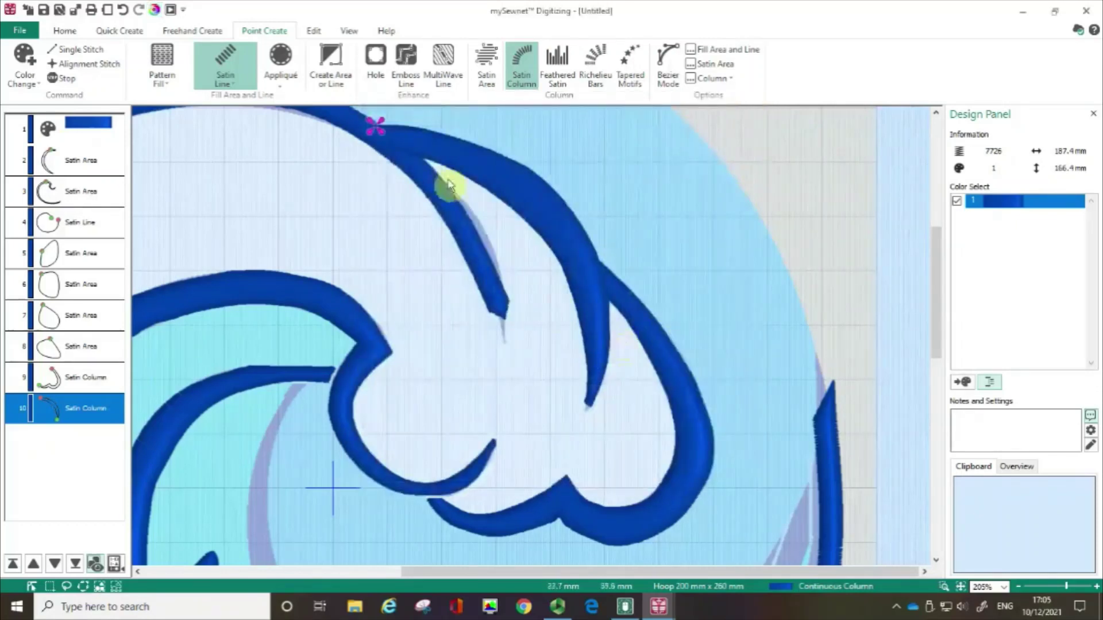
Edit the points of the second satin column, pulling its lower tip slightly further down to the end of the background arc.
left_click(58, 34)
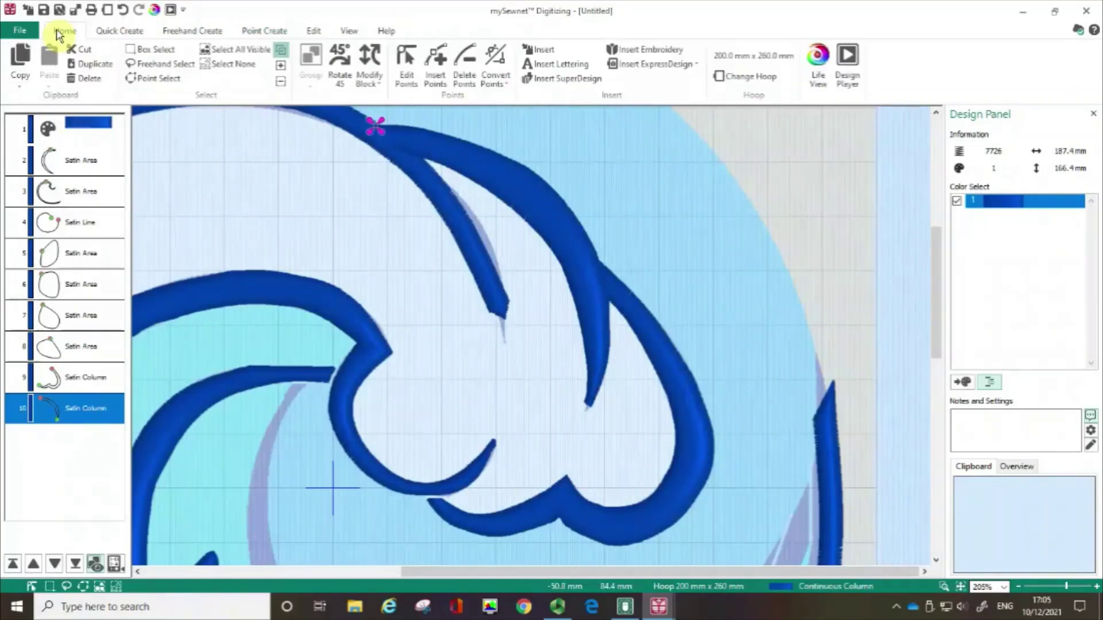
left_click(405, 65)
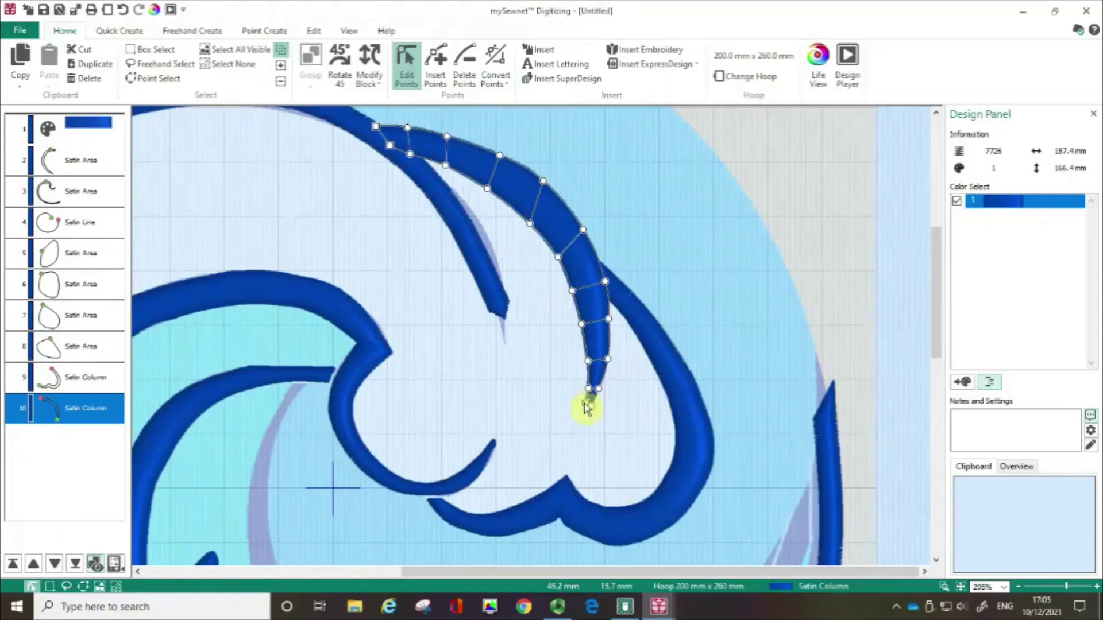
left_click_drag(586, 408, 587, 416)
Show the edit points of the satin area around the inner curling crest and nudge an outline point on the crest's upper edge.
left_click(364, 365)
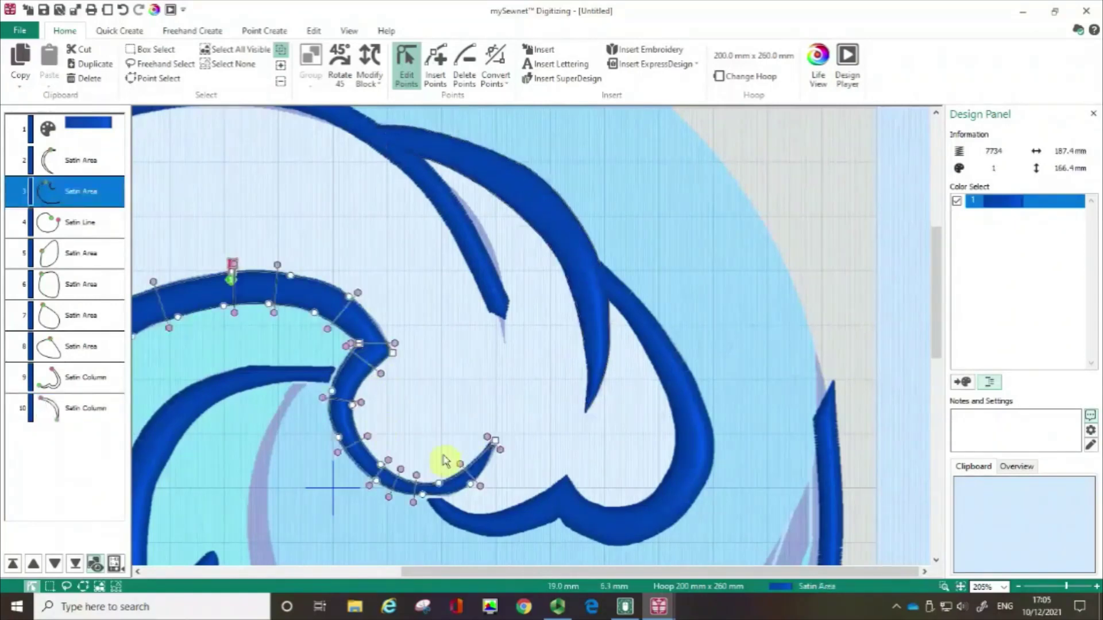
left_click(595, 371)
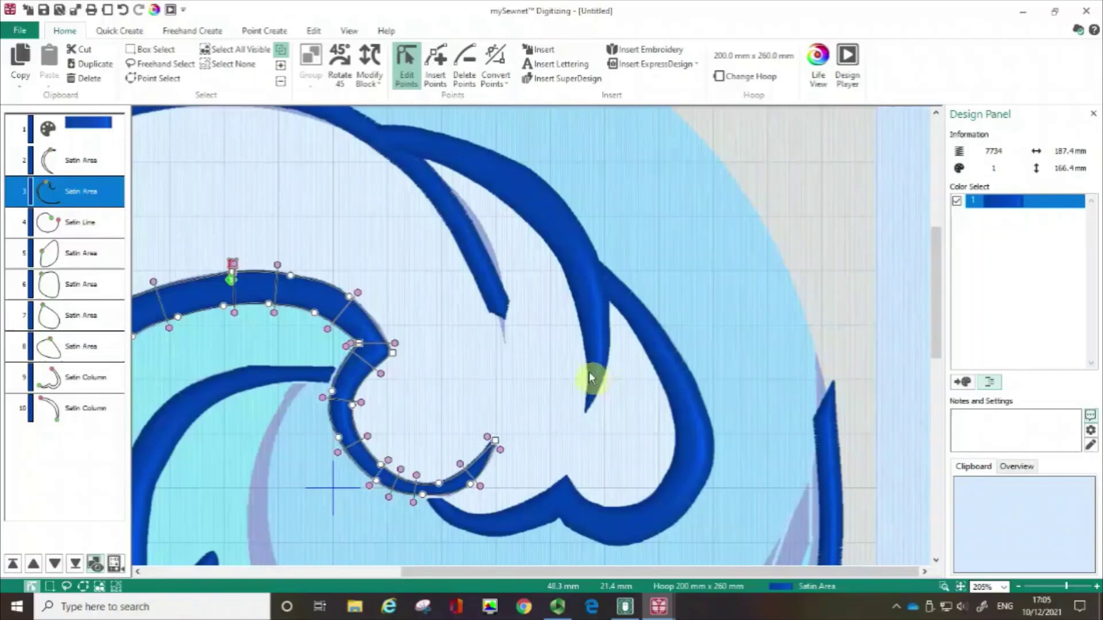
left_click(359, 369)
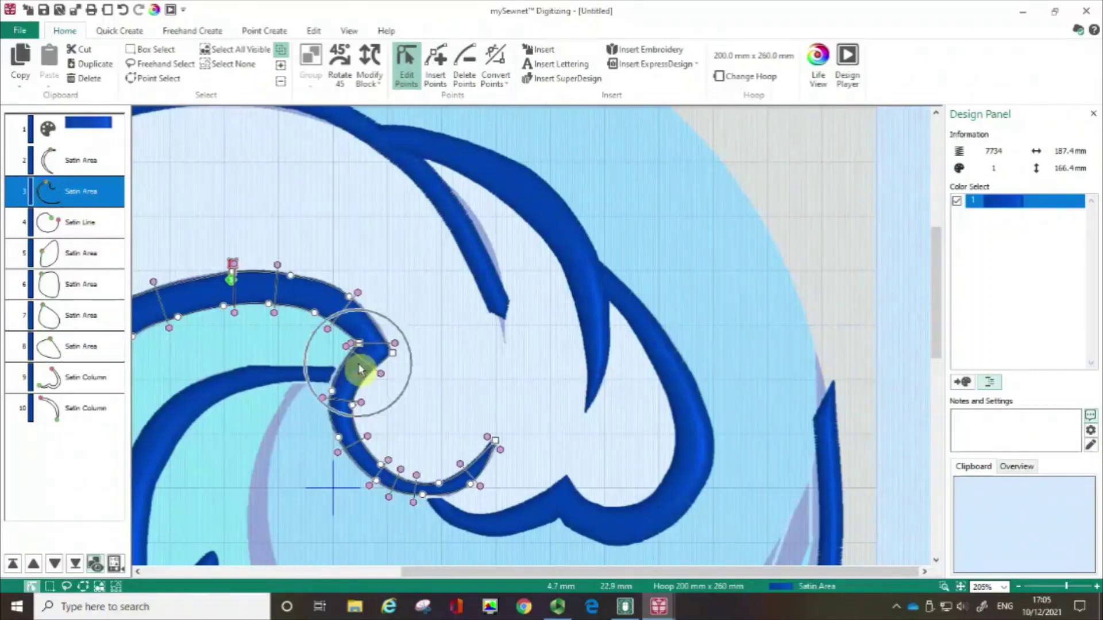
left_click(52, 187)
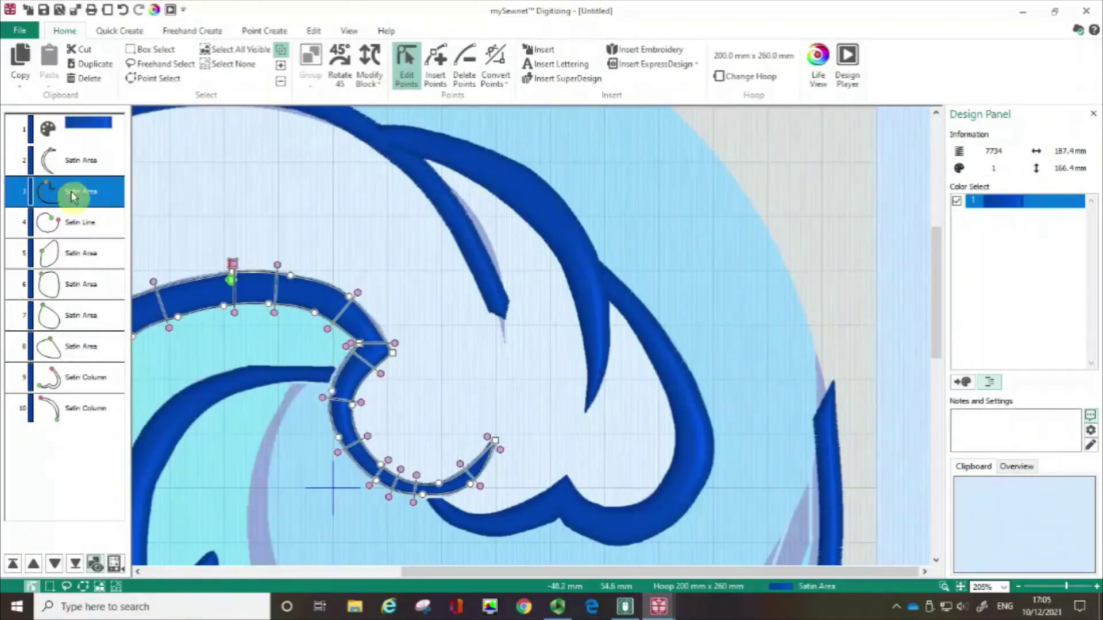
left_click(100, 394)
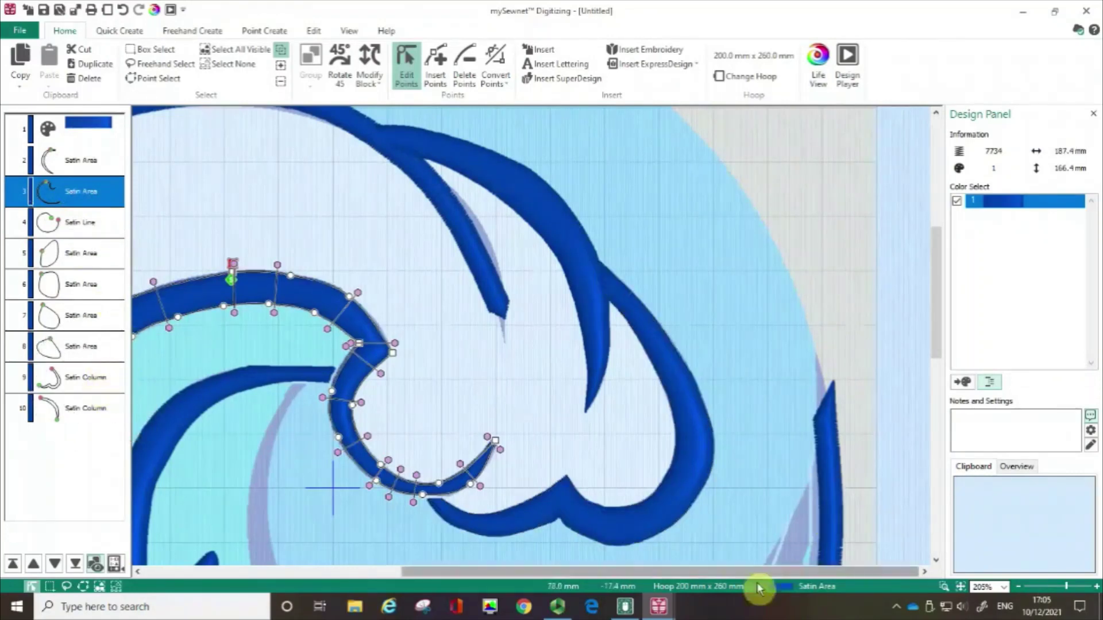
left_click_drag(756, 572, 672, 574)
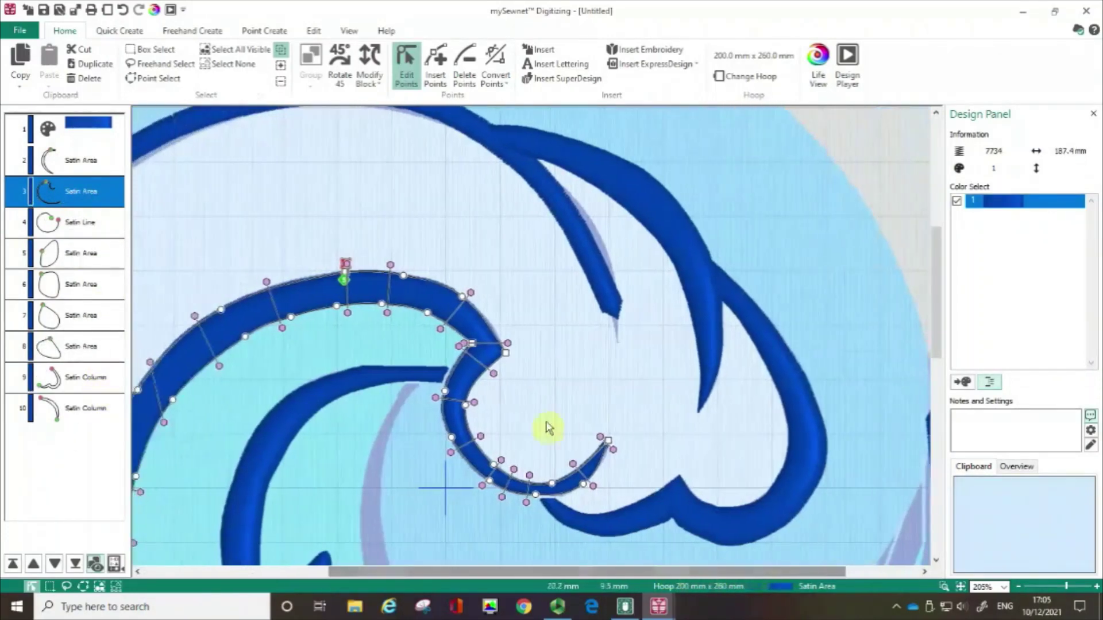
left_click(403, 280)
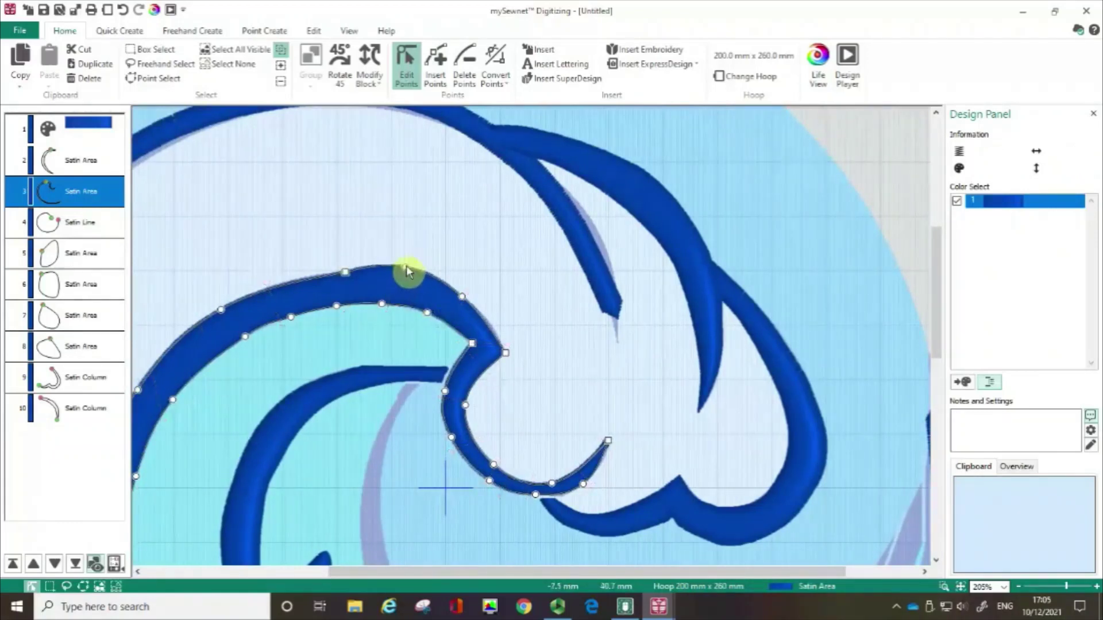
left_click(346, 273)
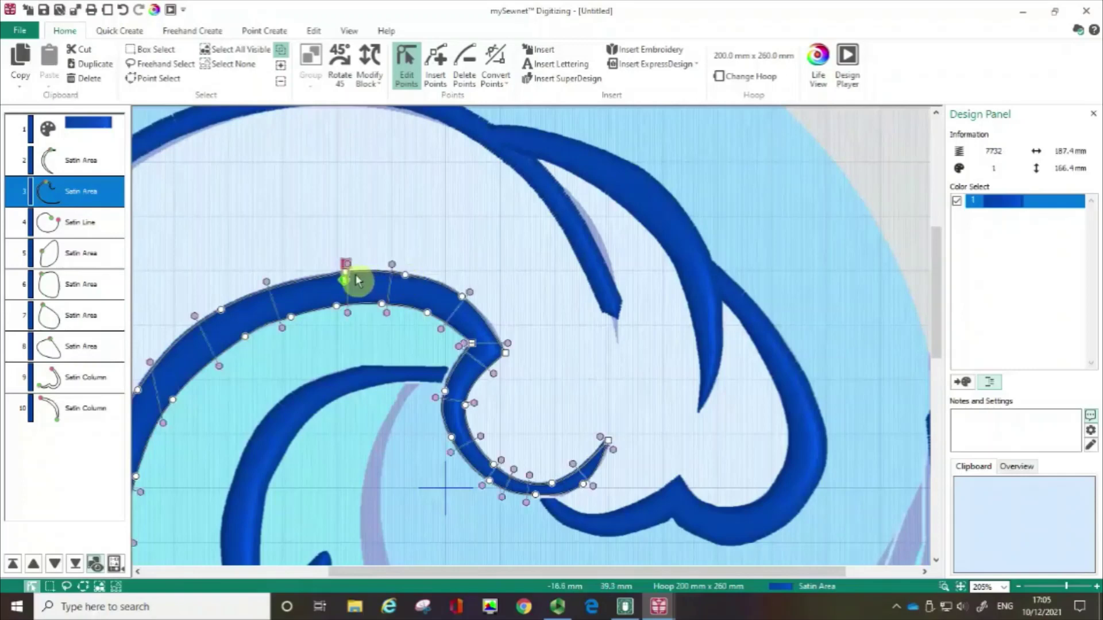
left_click(221, 313)
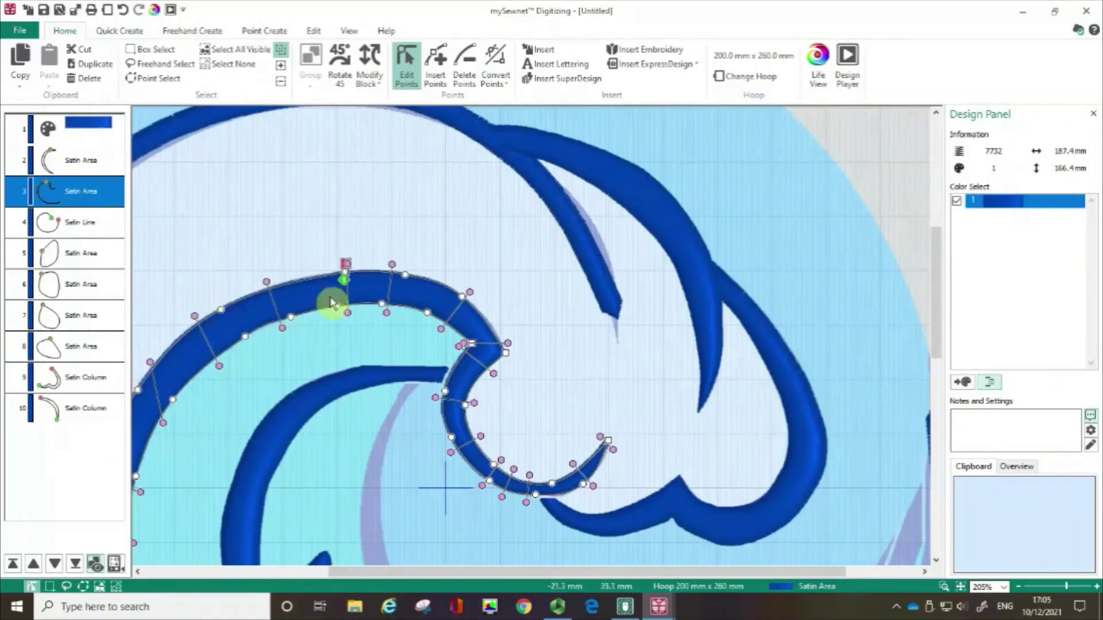
Adjust the crest satin area's stitch angle lines at the top of the arc and beside the sharp inner corner.
left_click(346, 267)
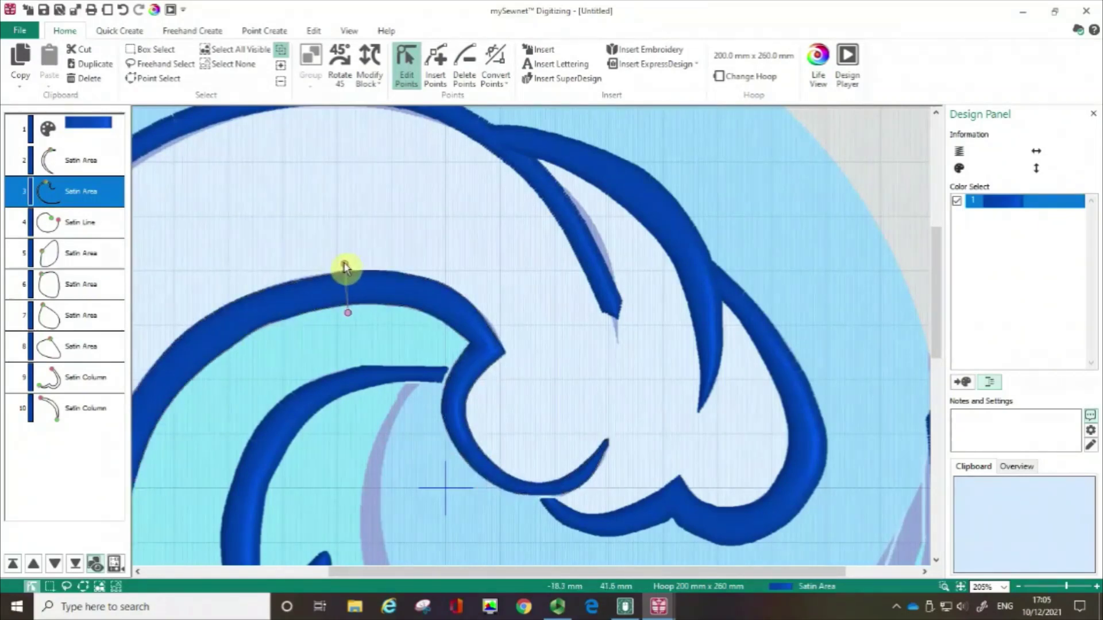
left_click(347, 316)
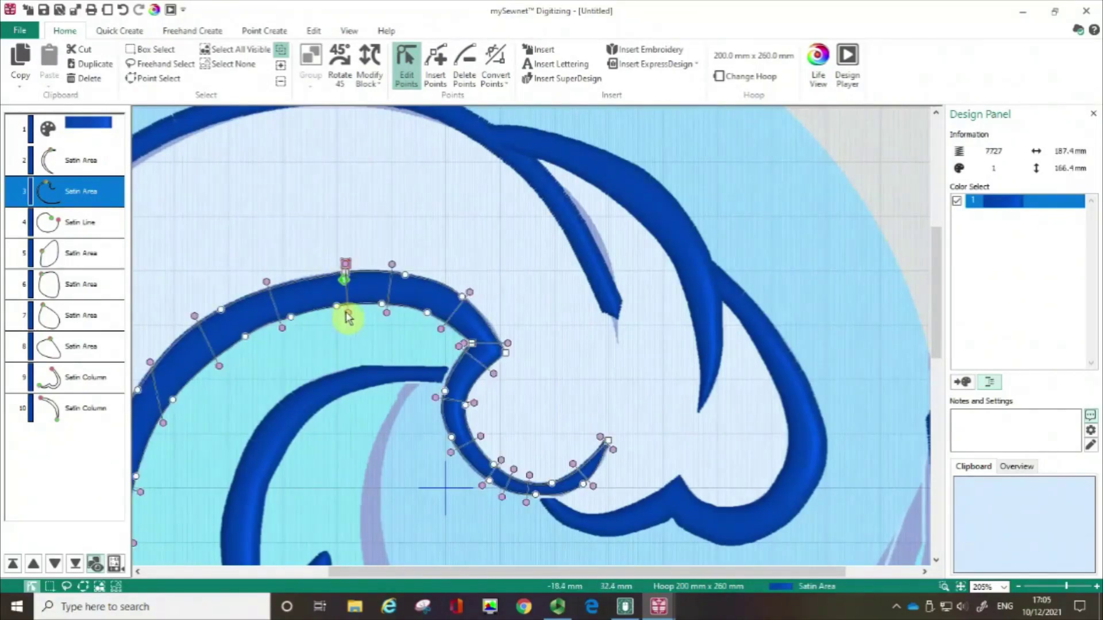
left_click(347, 317)
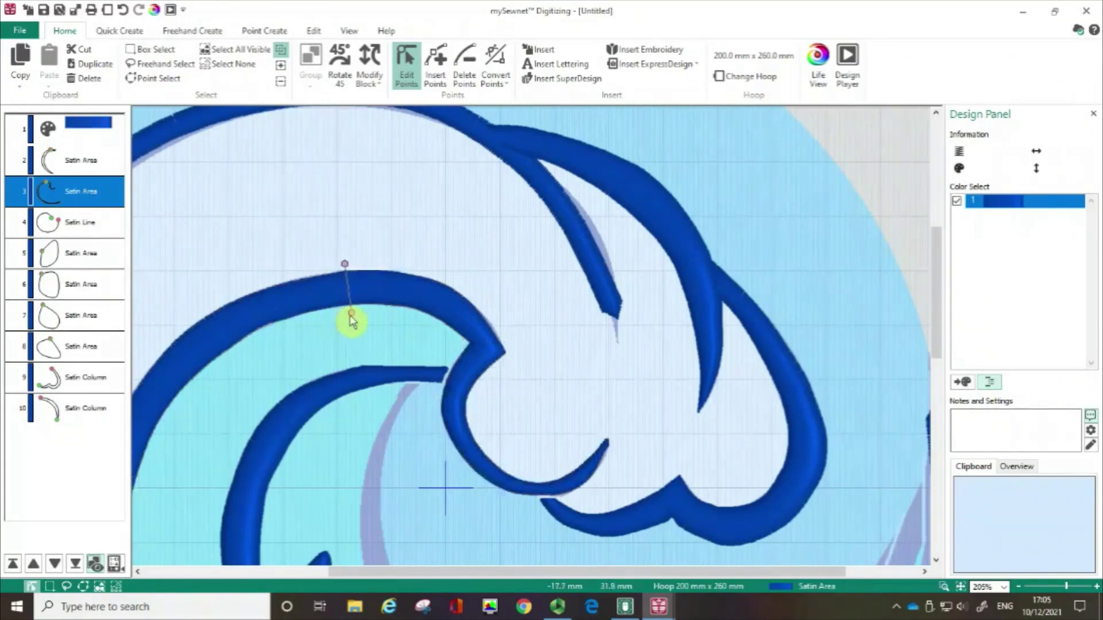
left_click(348, 316)
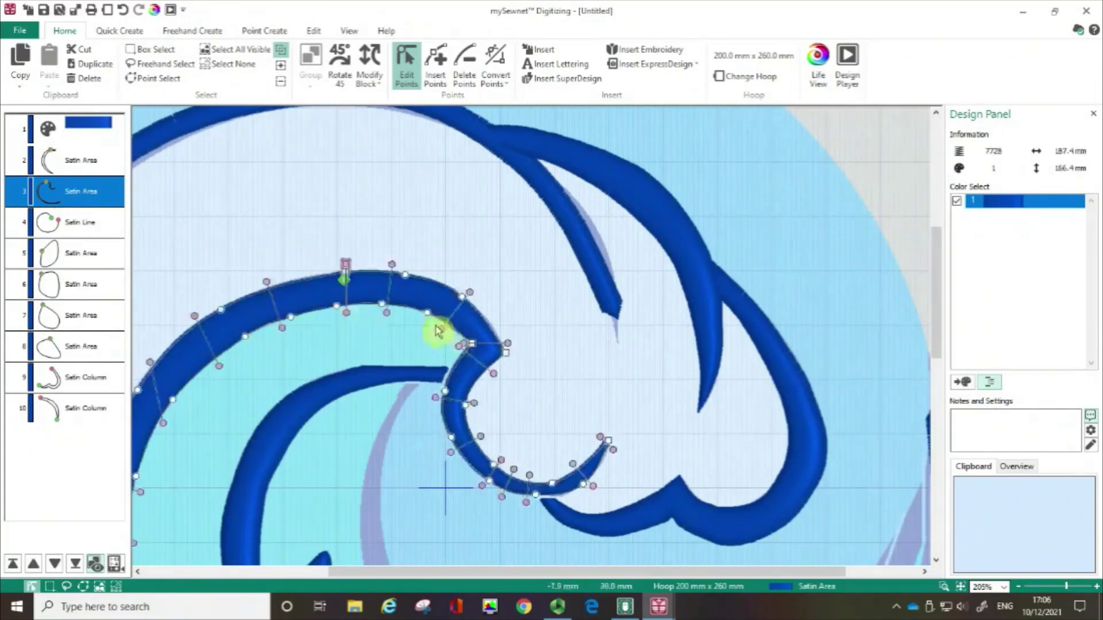
left_click(461, 349)
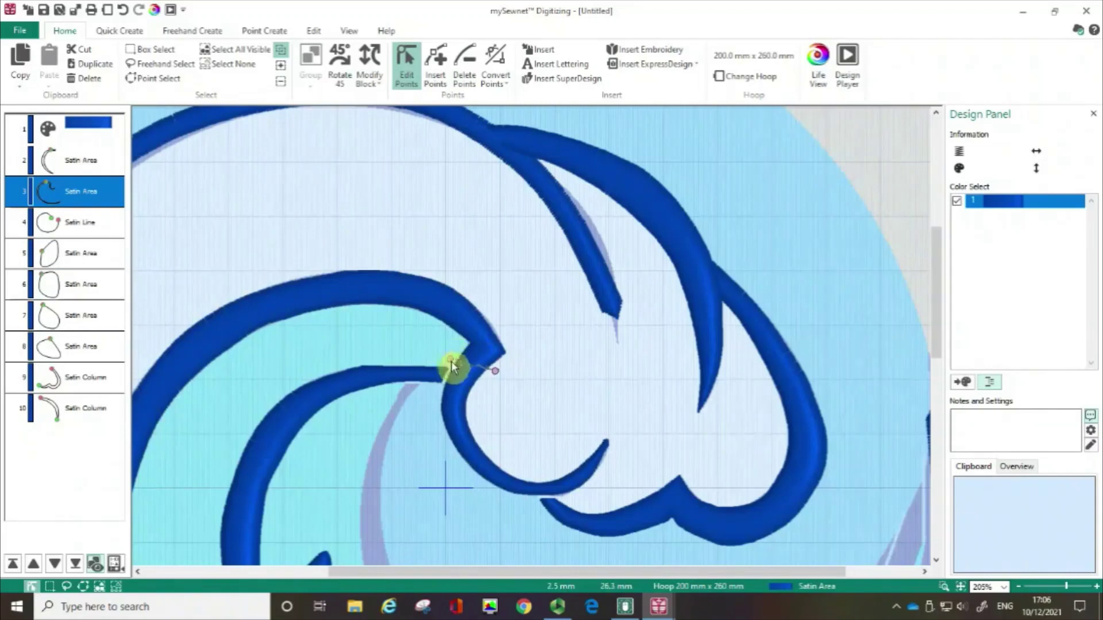
left_click_drag(449, 365, 459, 350)
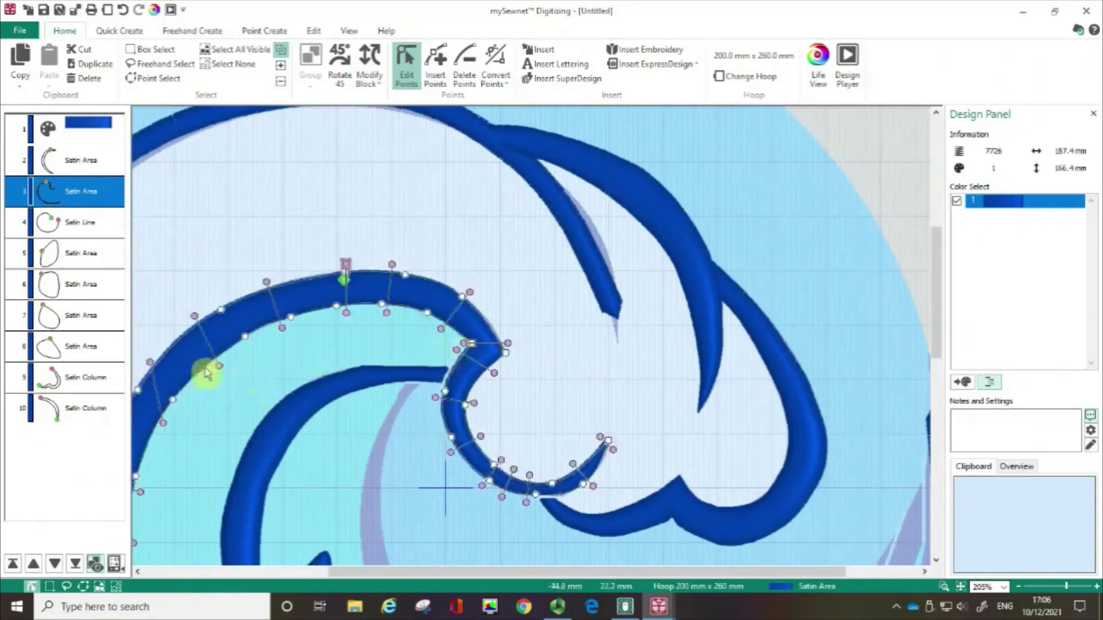
Realign three stitch angle lines down the outer side of the crest satin area so they cross the band squarely.
left_click_drag(223, 372, 231, 367)
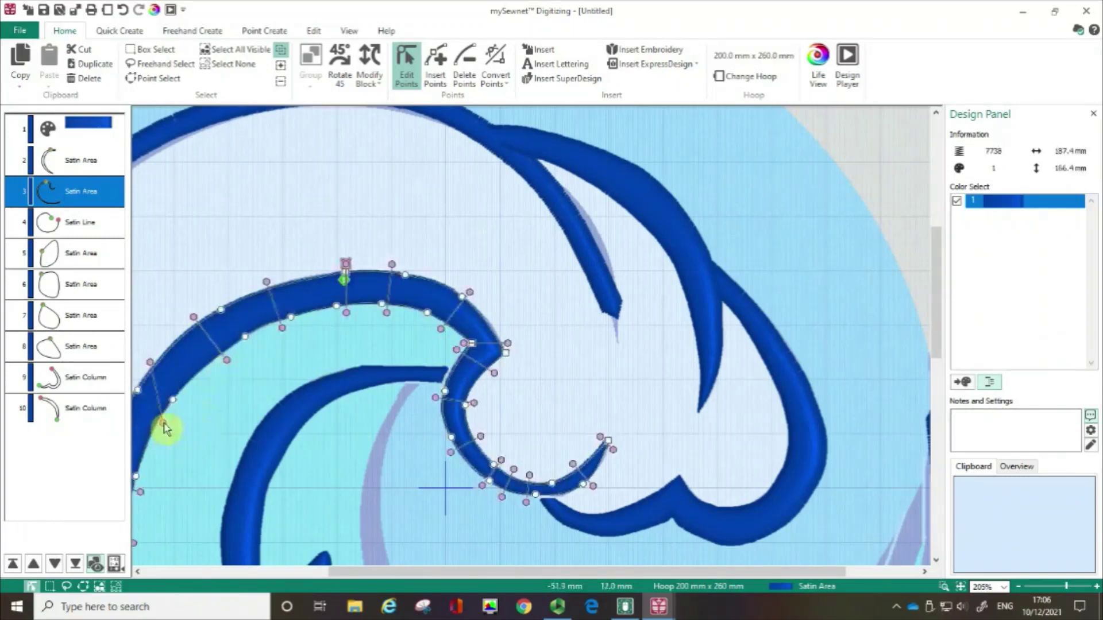
left_click_drag(163, 424, 182, 402)
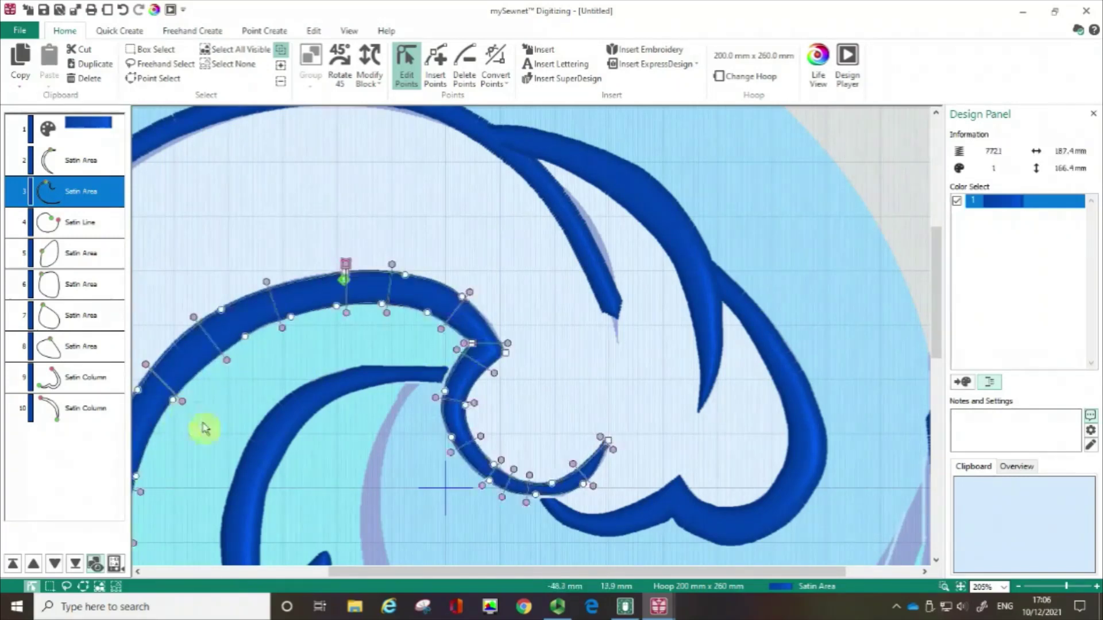
left_click_drag(689, 572, 628, 573)
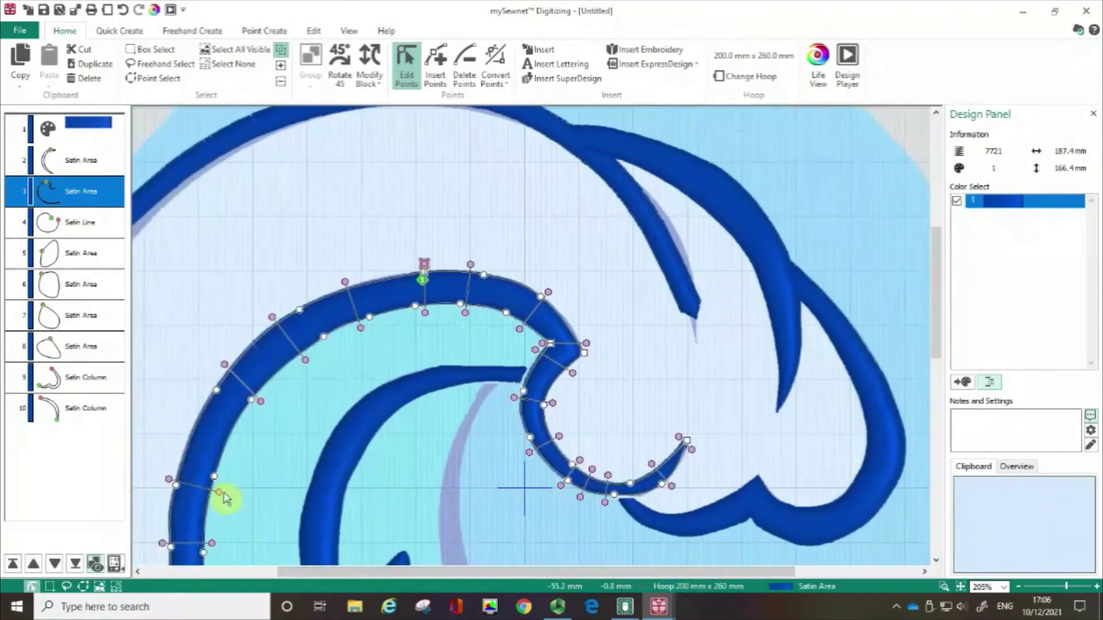
left_click_drag(217, 494, 220, 486)
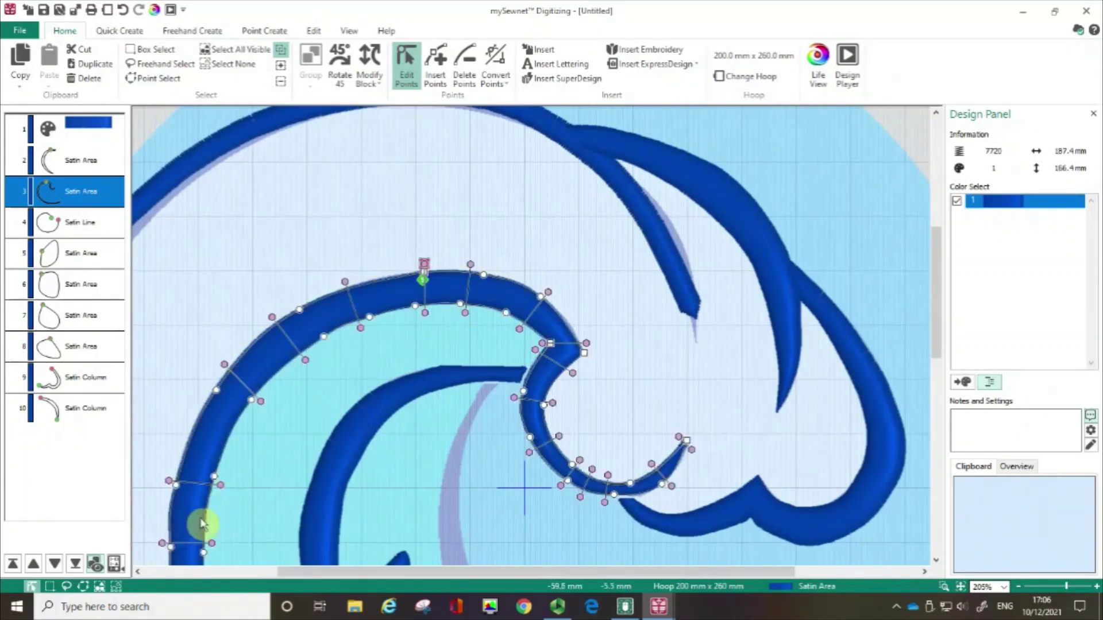
Set the density of the second satin column to 12 in its properties and apply it.
left_click(786, 300)
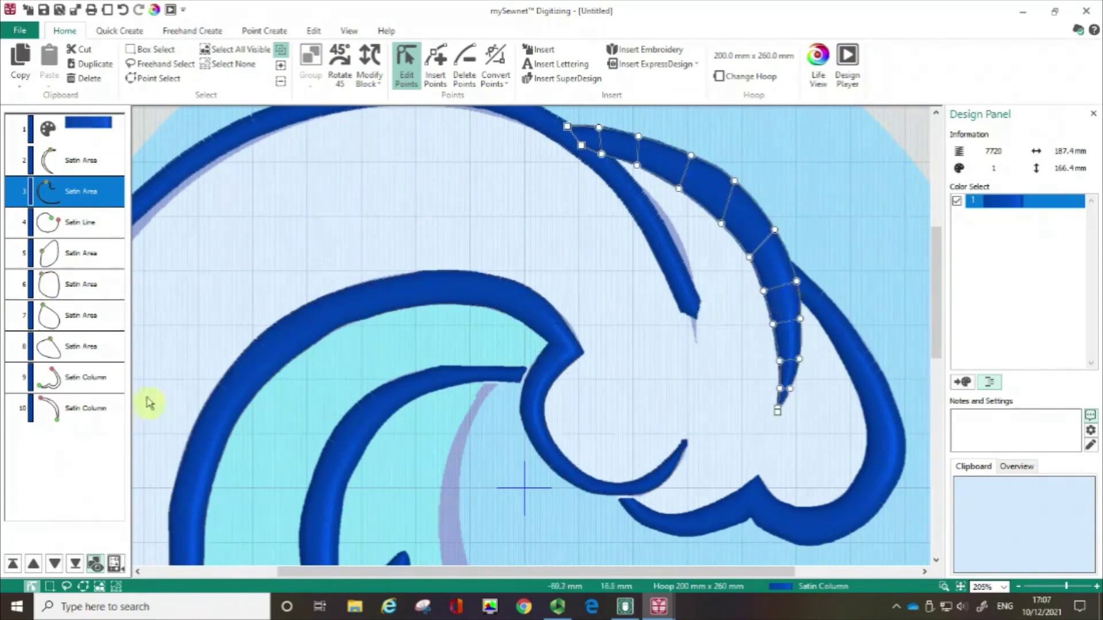
left_click(94, 414)
right_click(95, 414)
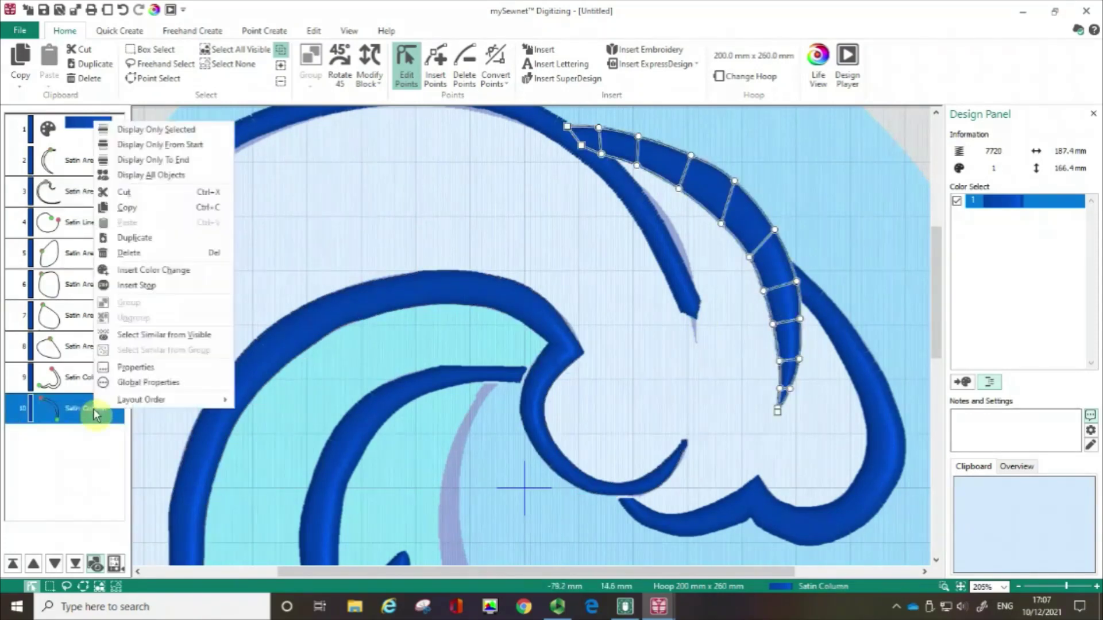
left_click(138, 373)
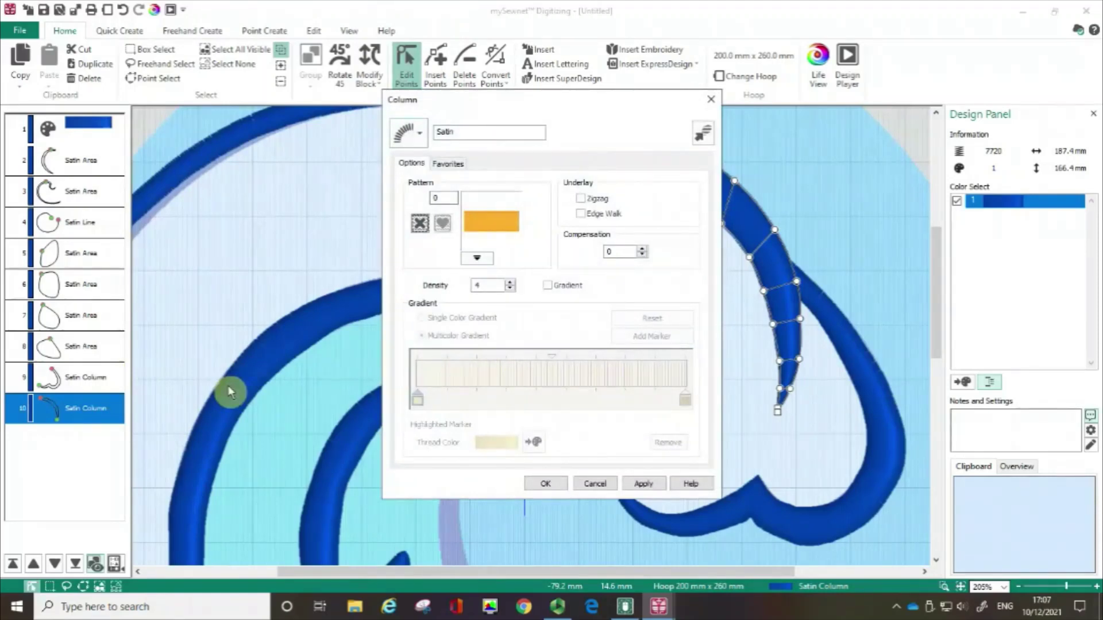
left_click(483, 292)
left_click(482, 292)
left_click(510, 282)
left_click(511, 282)
left_click(511, 283)
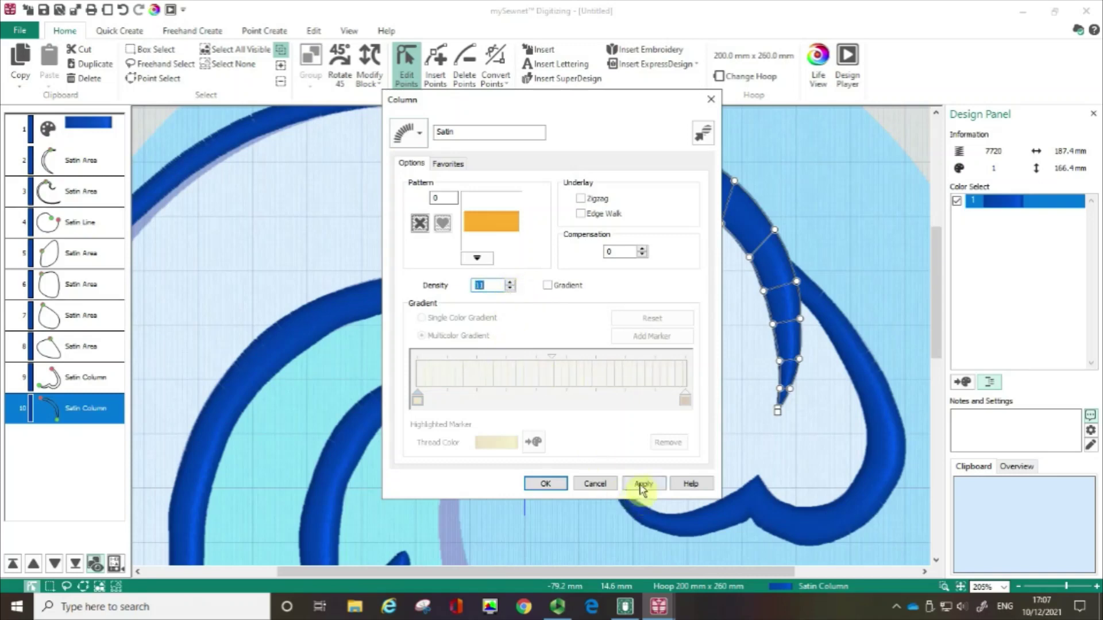
left_click(509, 282)
left_click(643, 485)
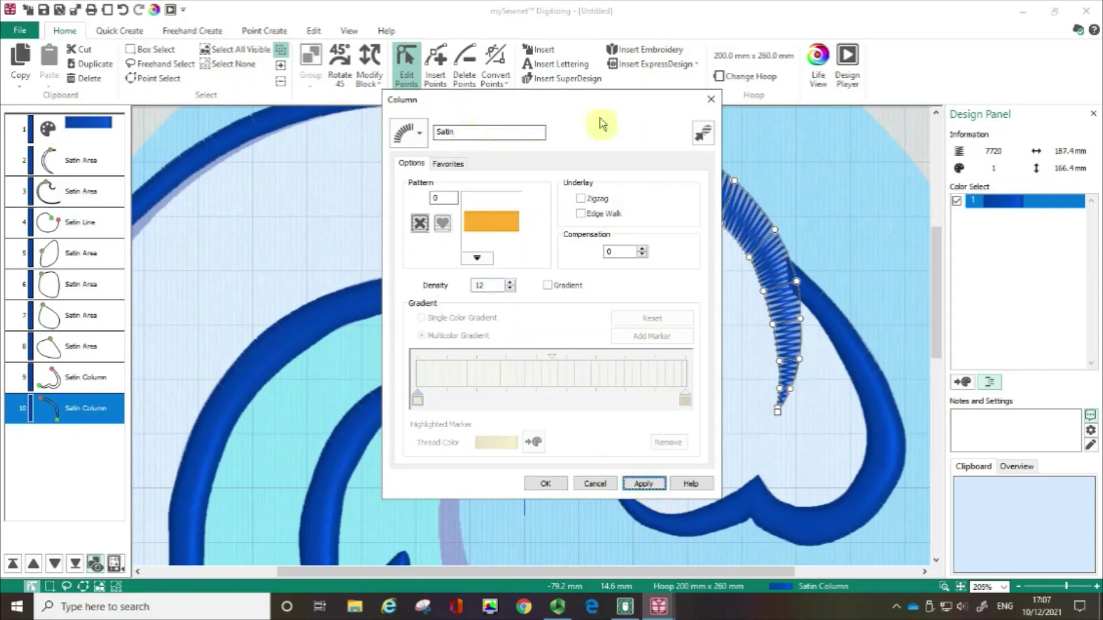
Try a Zigzag underlay on the satin column and apply it with the dialog moved clear of the stitching.
left_click_drag(626, 108, 437, 110)
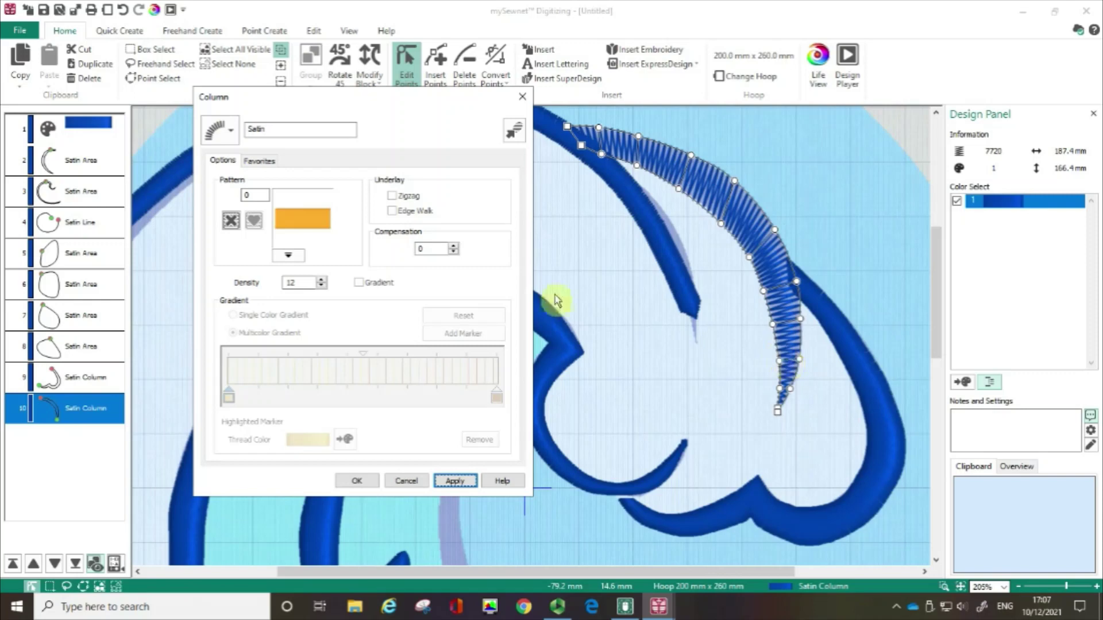
left_click(392, 197)
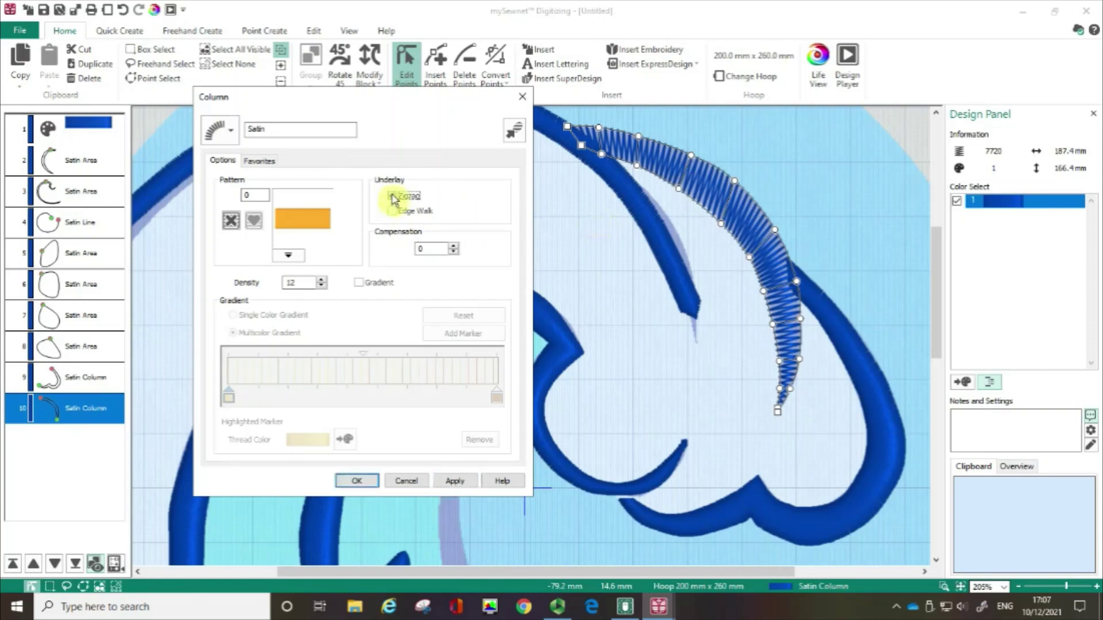
left_click(454, 481)
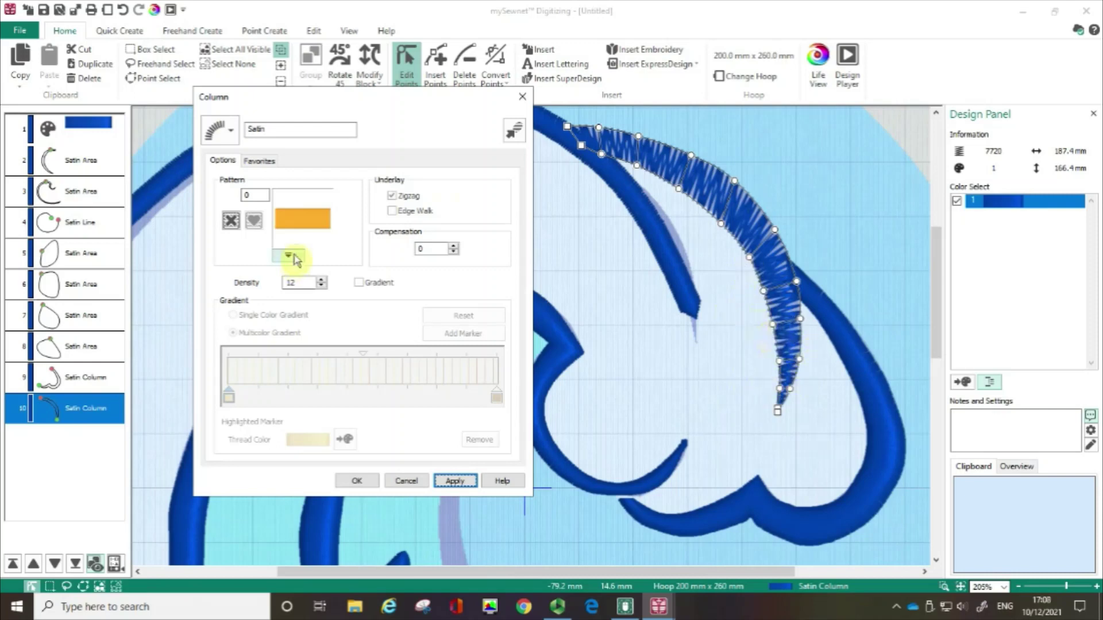
Replace the column's Zigzag underlay with Edge Walk and apply it.
left_click(392, 197)
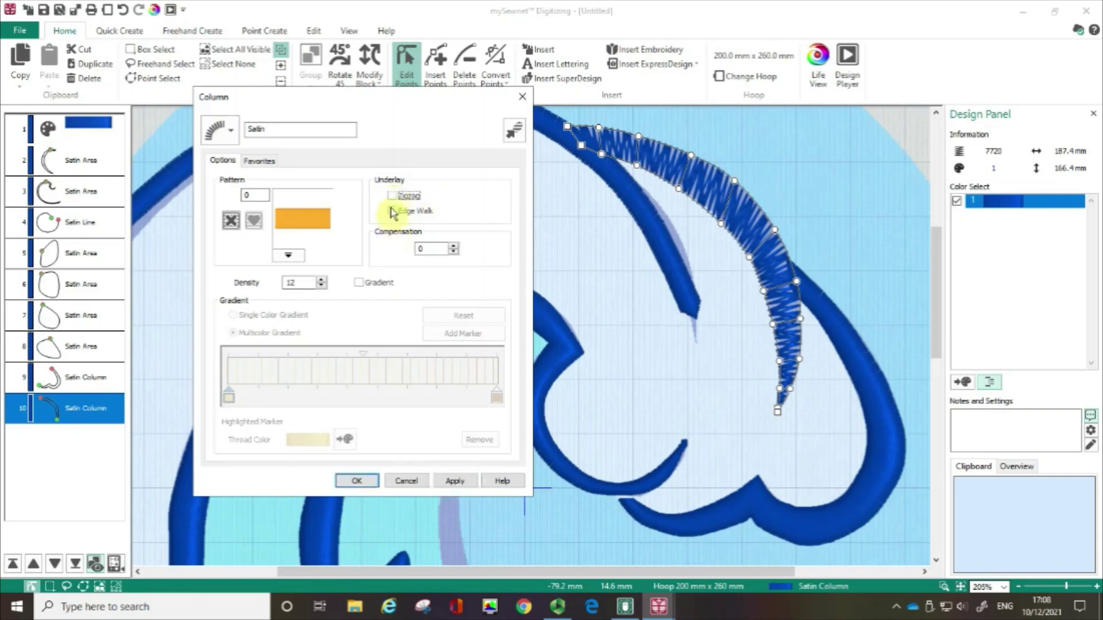
left_click(392, 212)
left_click(455, 482)
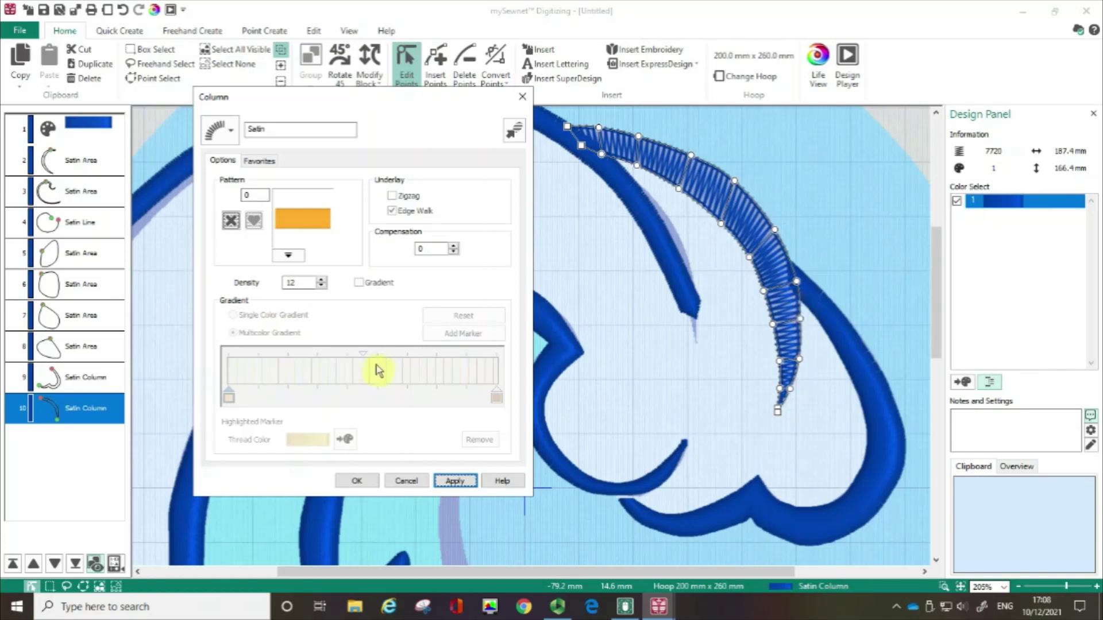
Set the density of the second satin column to 4, apply it, and close the column's properties.
left_click(366, 283)
left_click(321, 286)
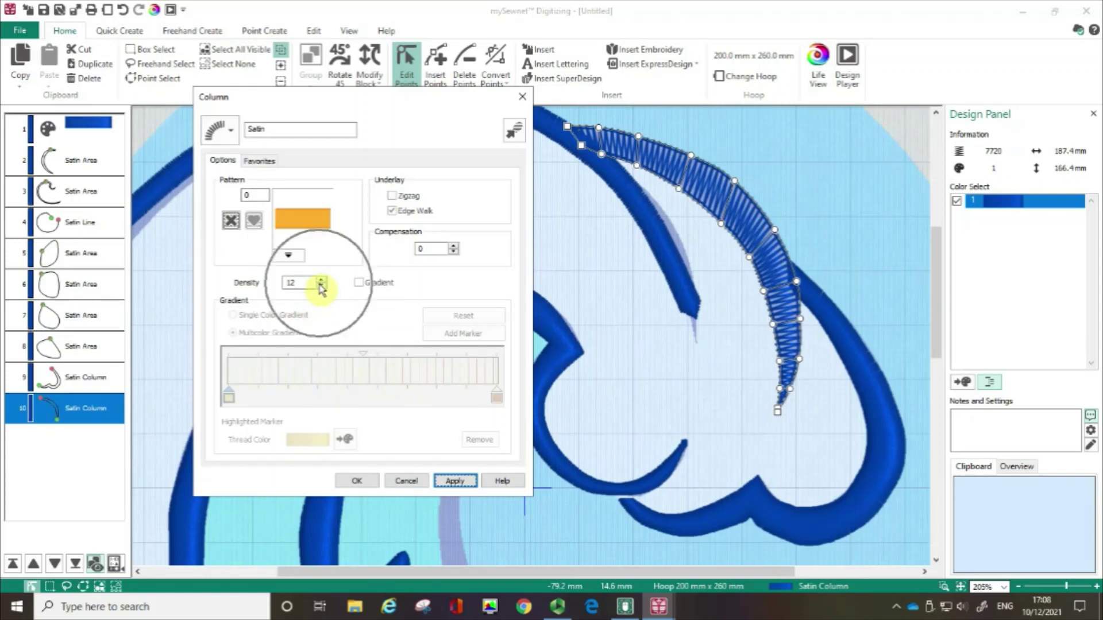
left_click(321, 286)
left_click(321, 286)
left_click(321, 286)
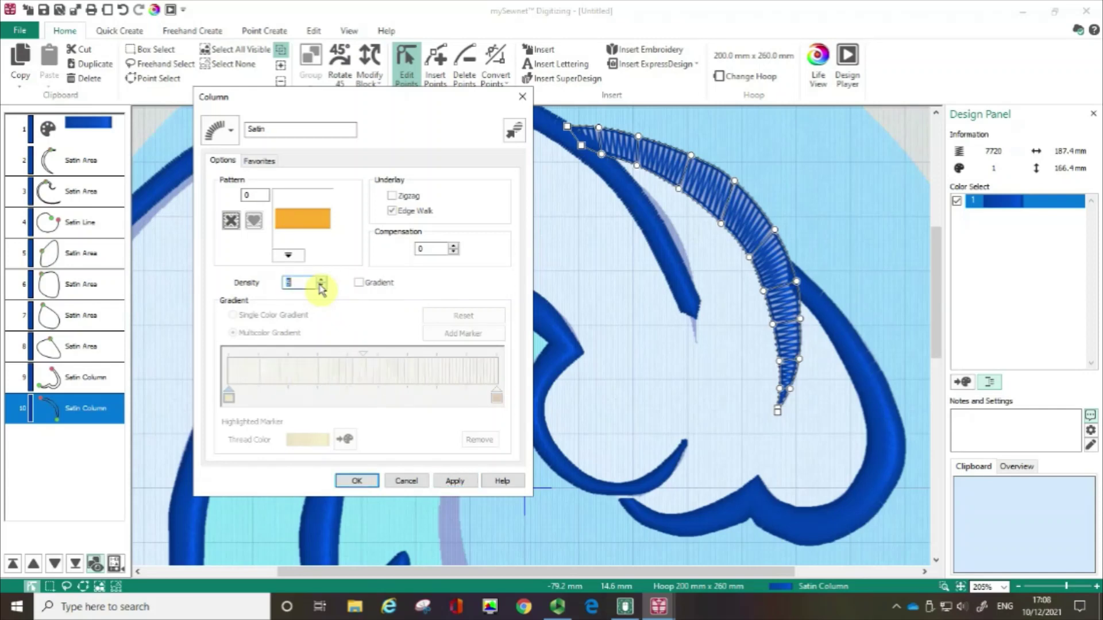
left_click(321, 286)
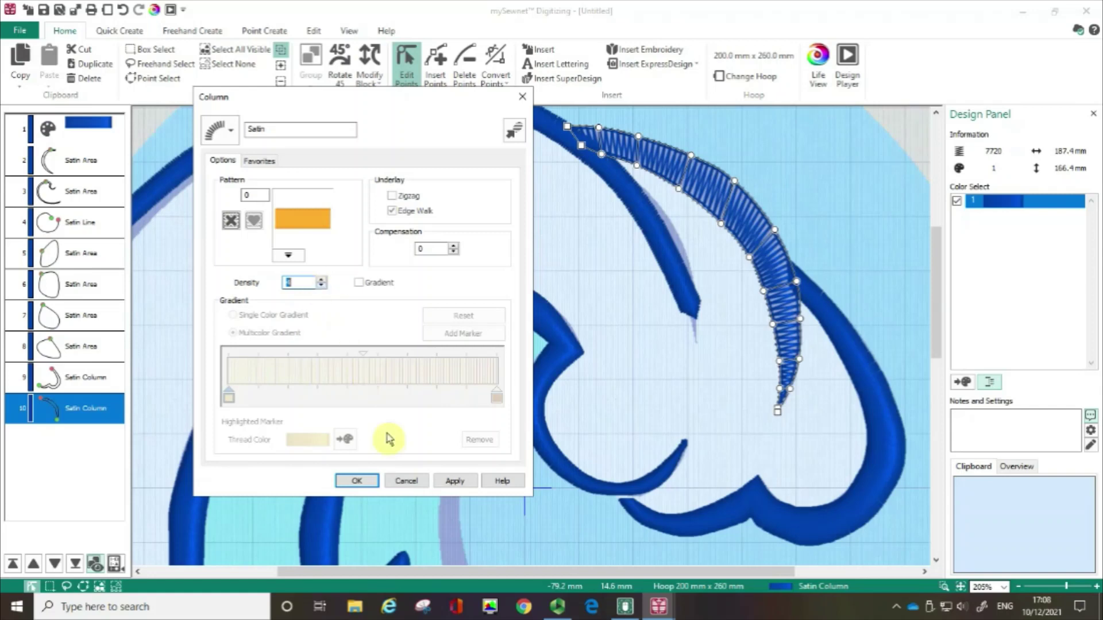
left_click(452, 482)
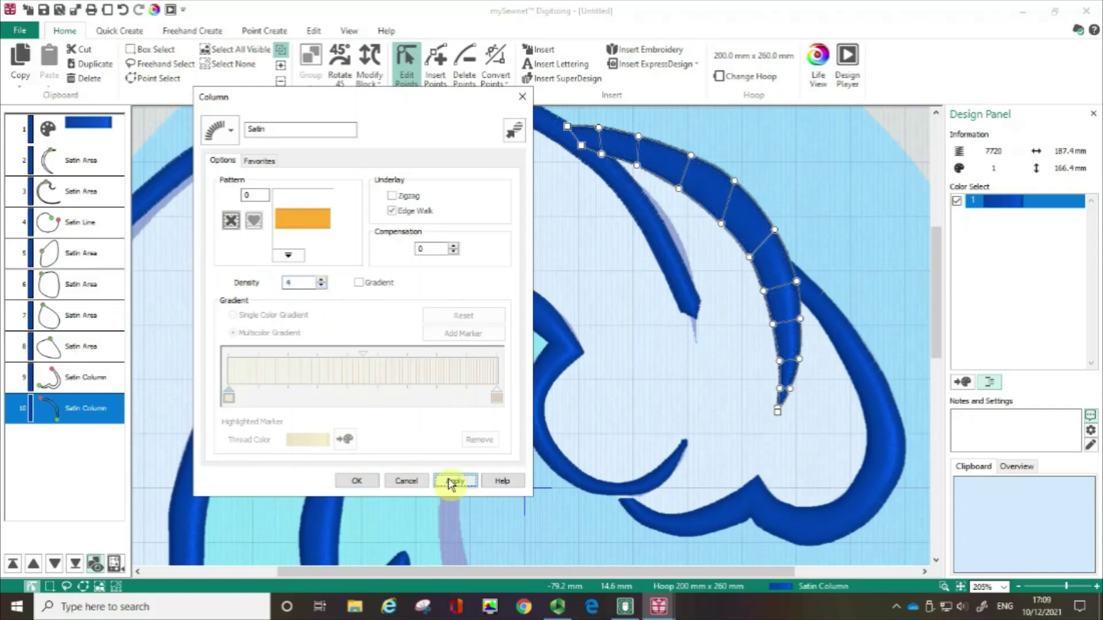
left_click(353, 482)
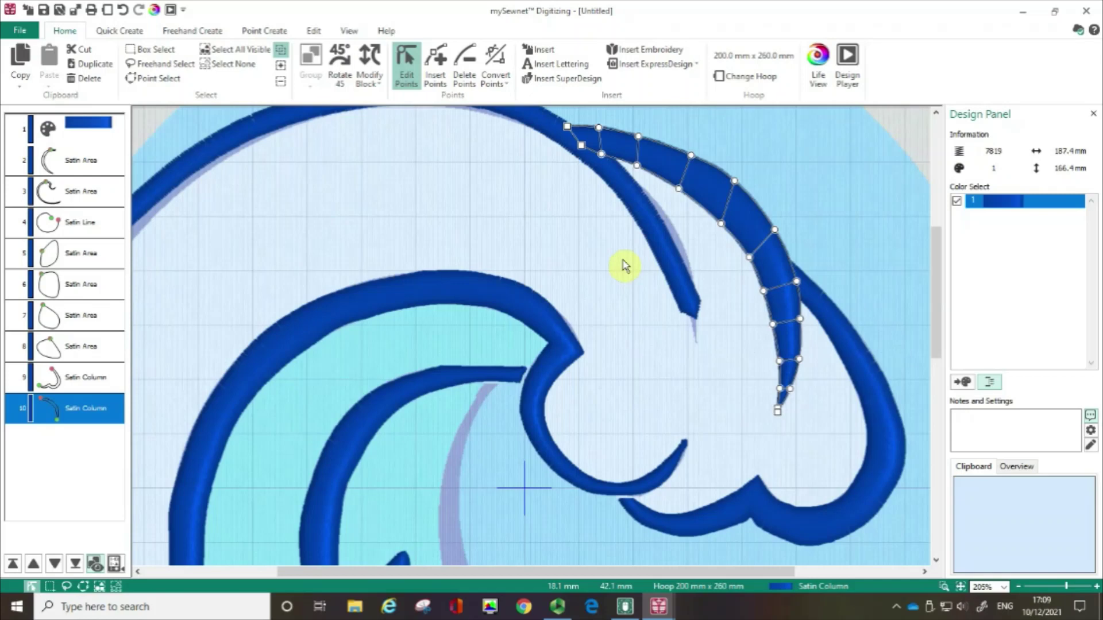
left_click(754, 236)
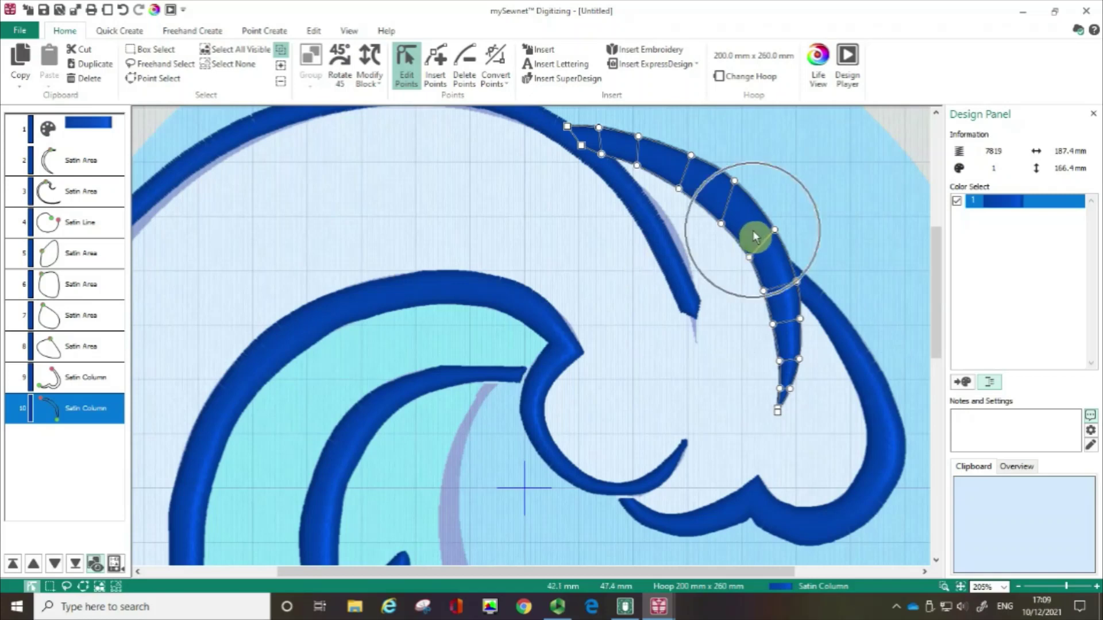
left_click(276, 33)
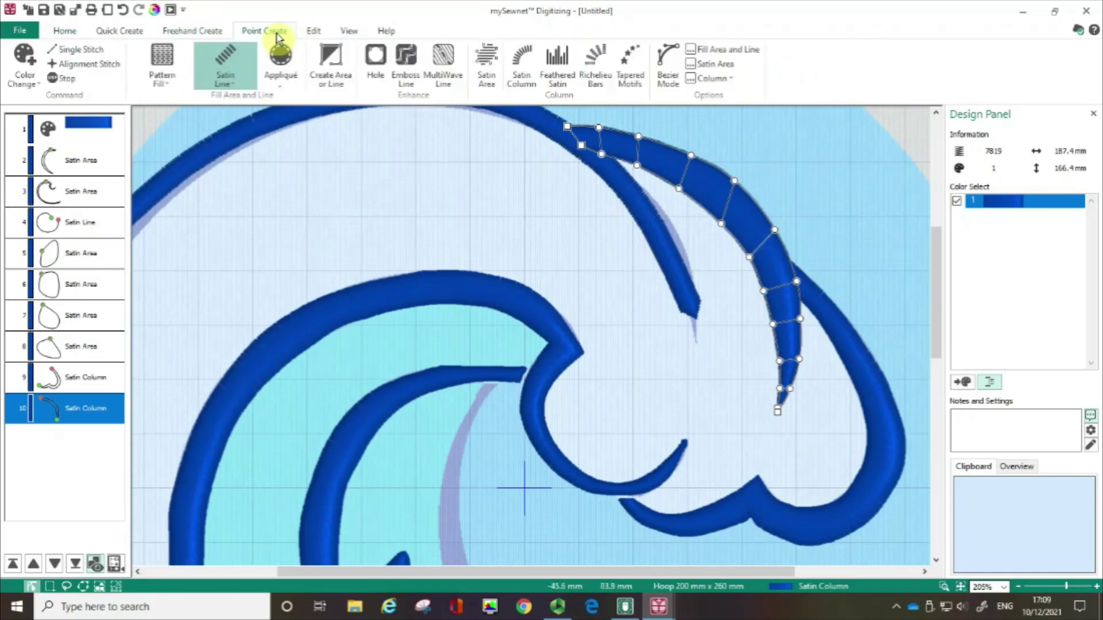
left_click(520, 73)
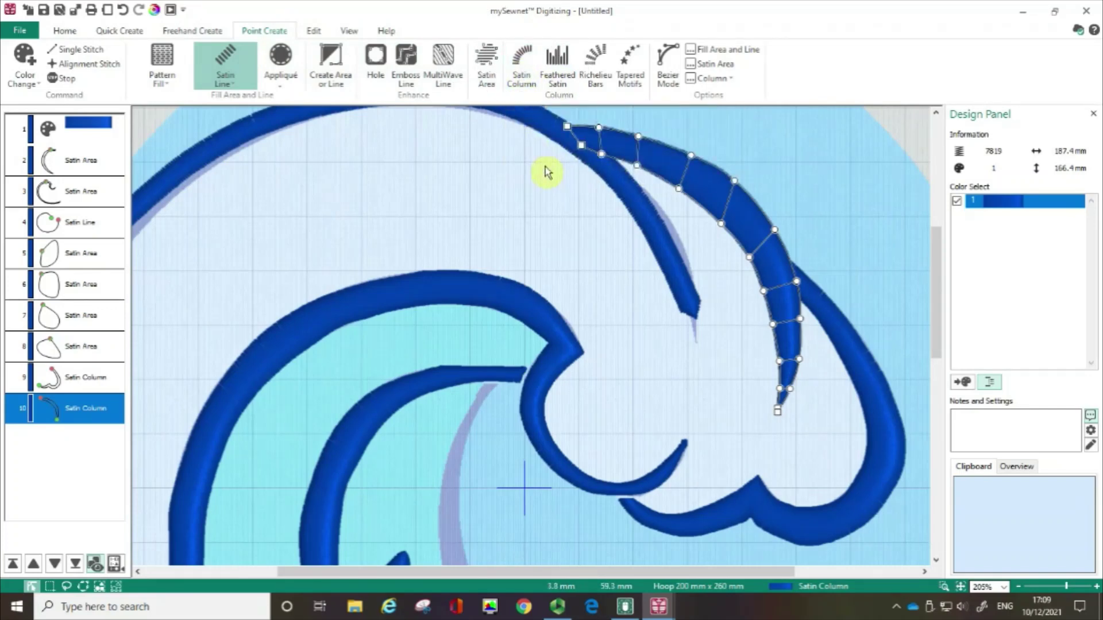
Preview the design in Life View at 100% zoom, bring the wave crest into view, and tilt it in 3D to inspect the stitching.
left_click(154, 11)
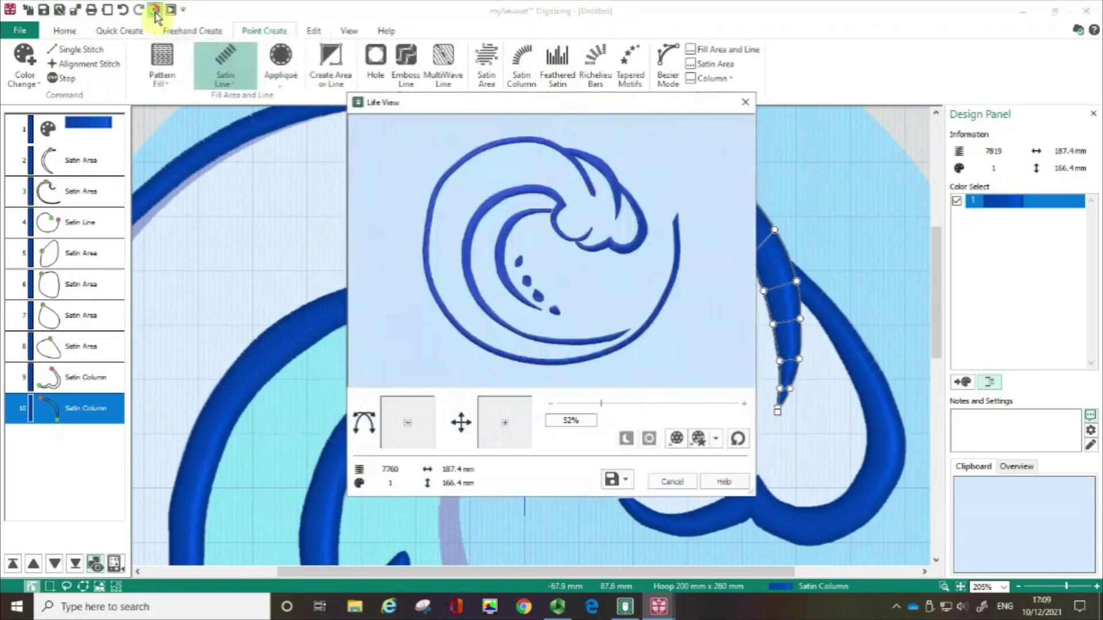
left_click_drag(596, 406, 646, 410)
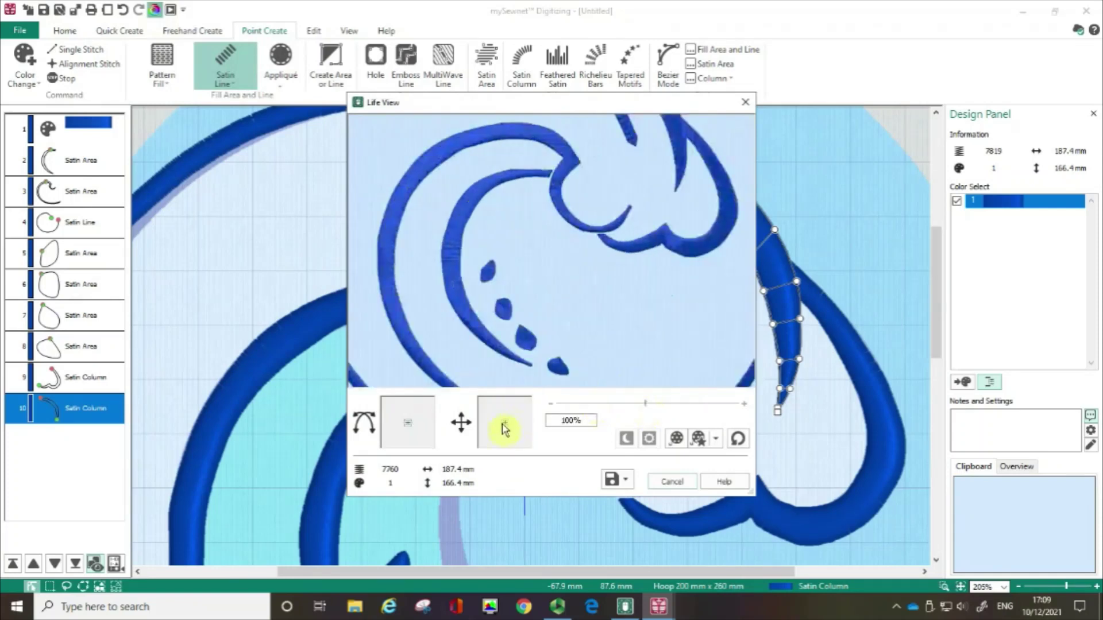
left_click_drag(504, 430, 494, 427)
left_click(424, 430)
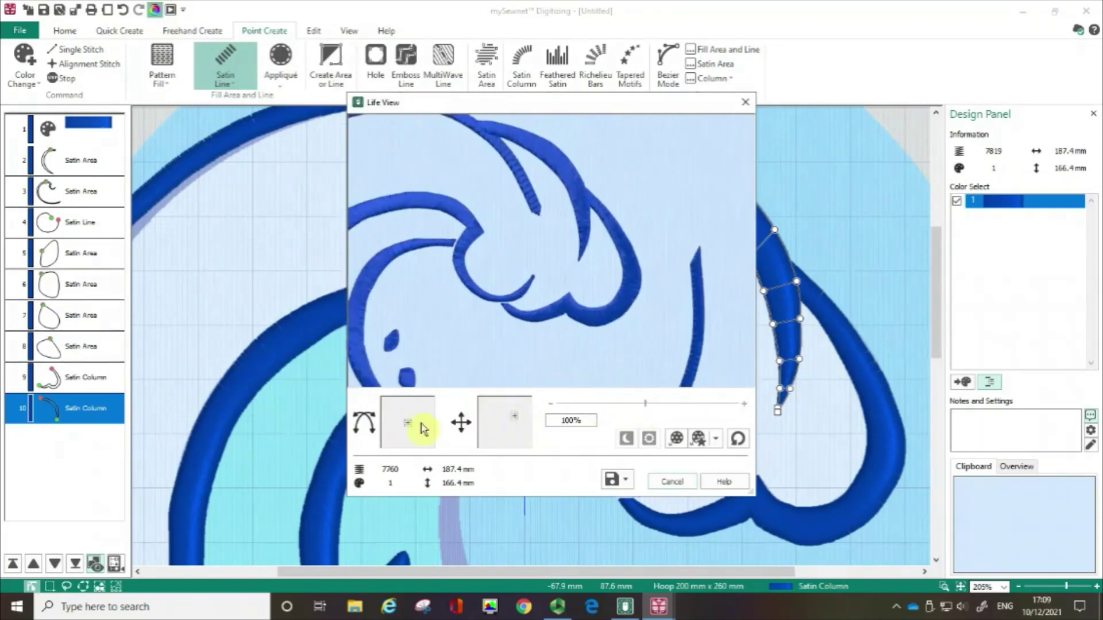
left_click_drag(409, 425, 398, 424)
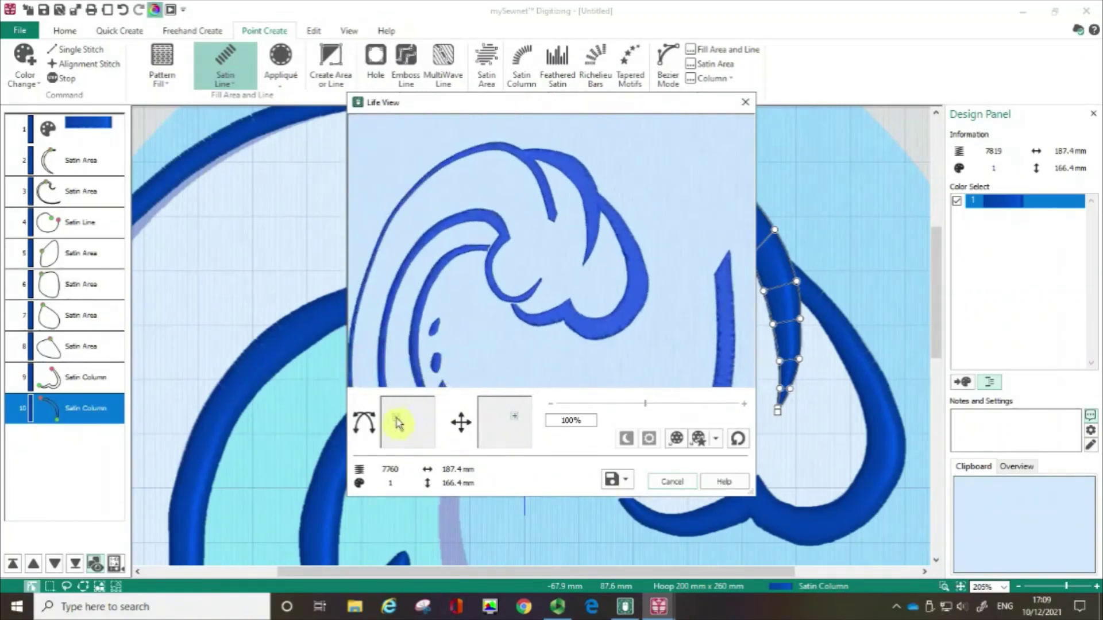